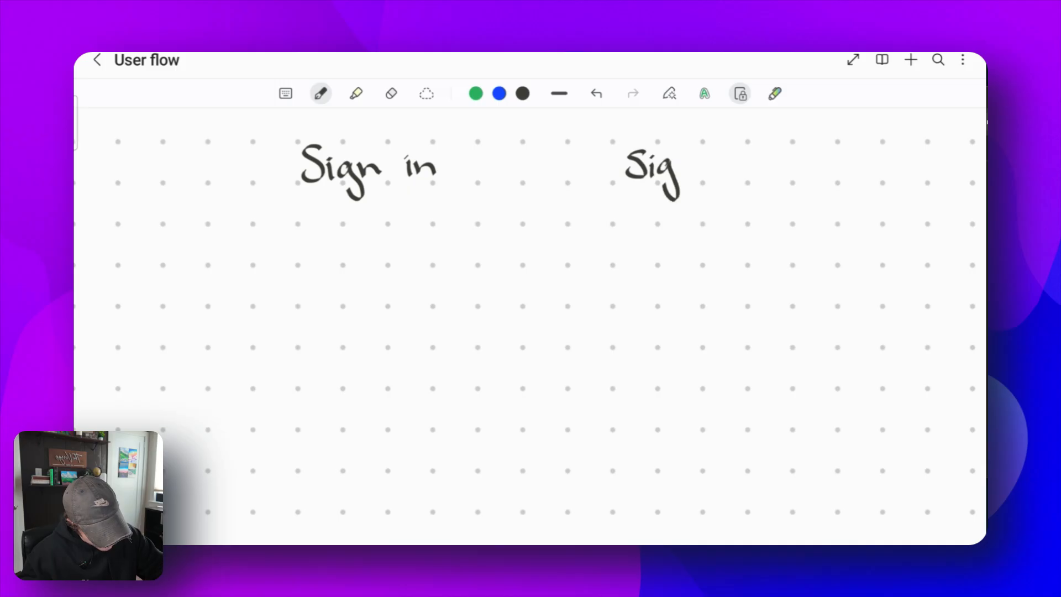
- Finish writing the Sign Up label and draw a double-headed arrow between Sign in and Sign Up
mouse_move(712, 152)
mouse_down()
mouse_move(730, 155)
mouse_move(735, 189)
mouse_move(738, 175)
mouse_up()
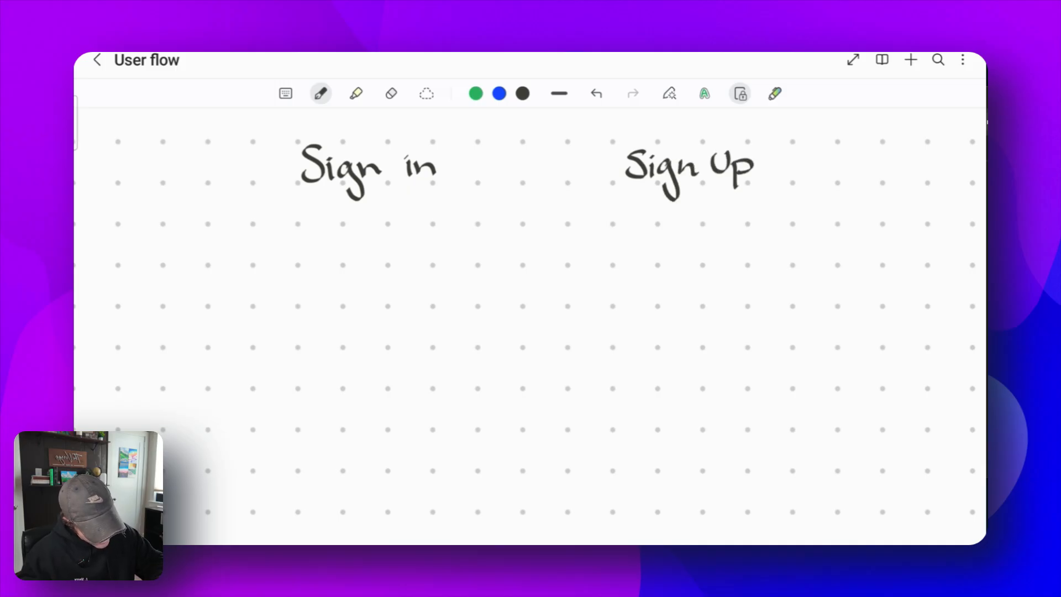
drag(457, 165, 601, 165)
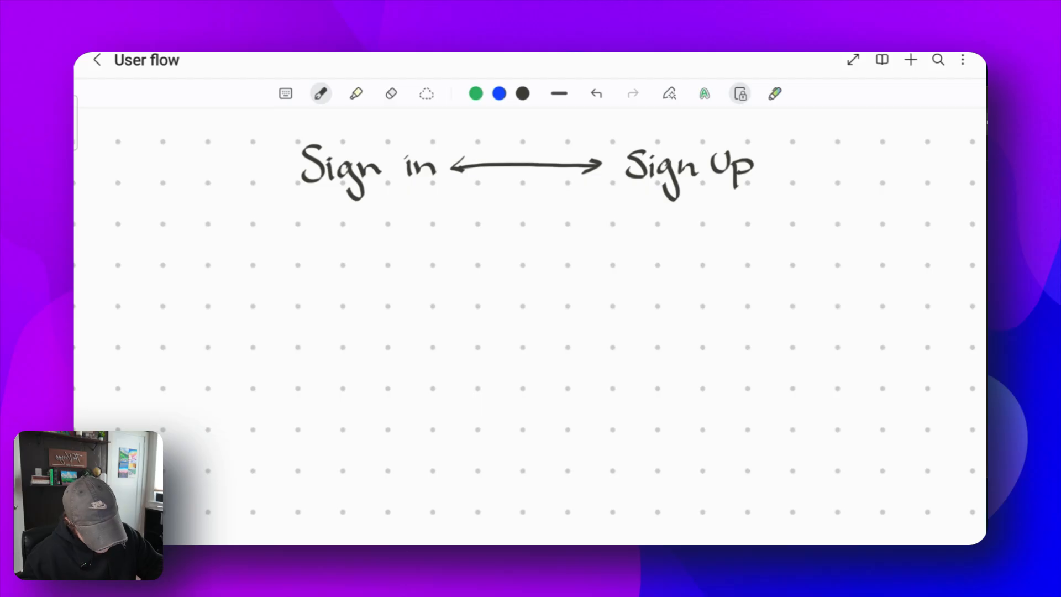
- Draw two lines angling down from Sign in and Sign Up toward a common point below
scroll(530, 327, up, 2)
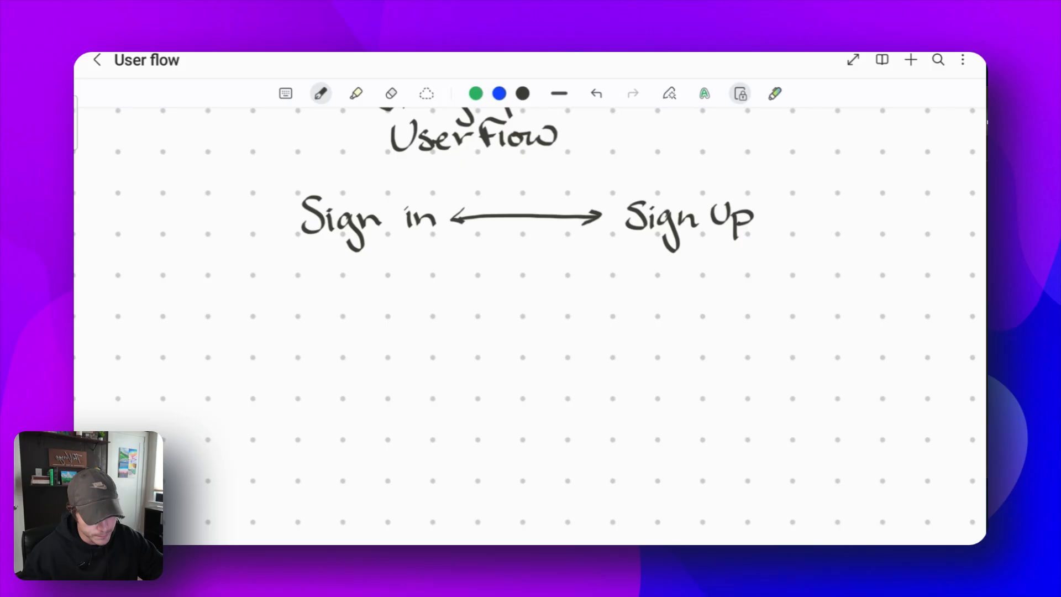
scroll(530, 321, down, 1)
drag(392, 222, 503, 345)
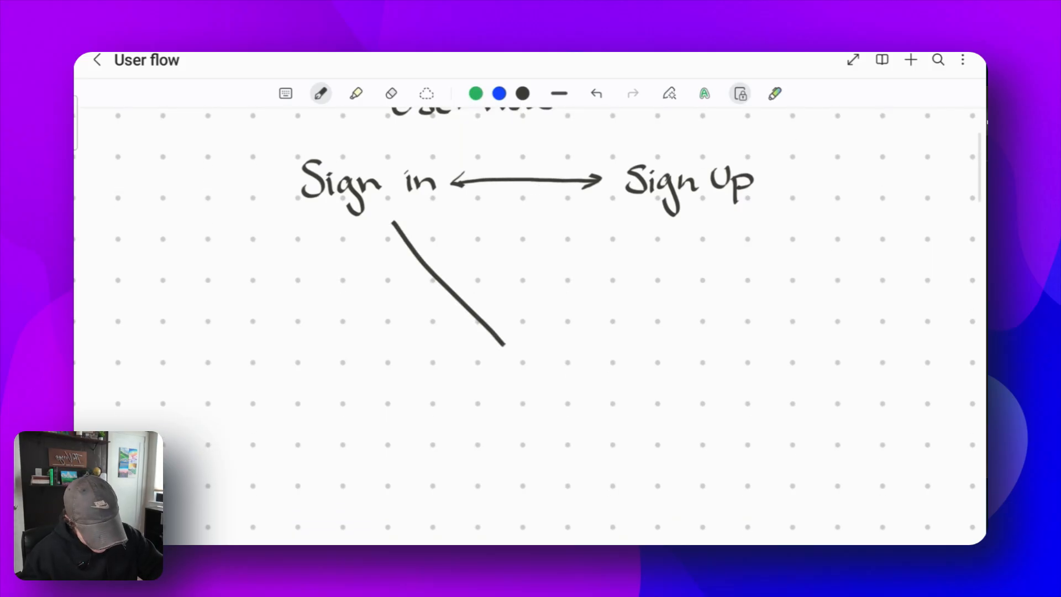
drag(630, 217, 562, 343)
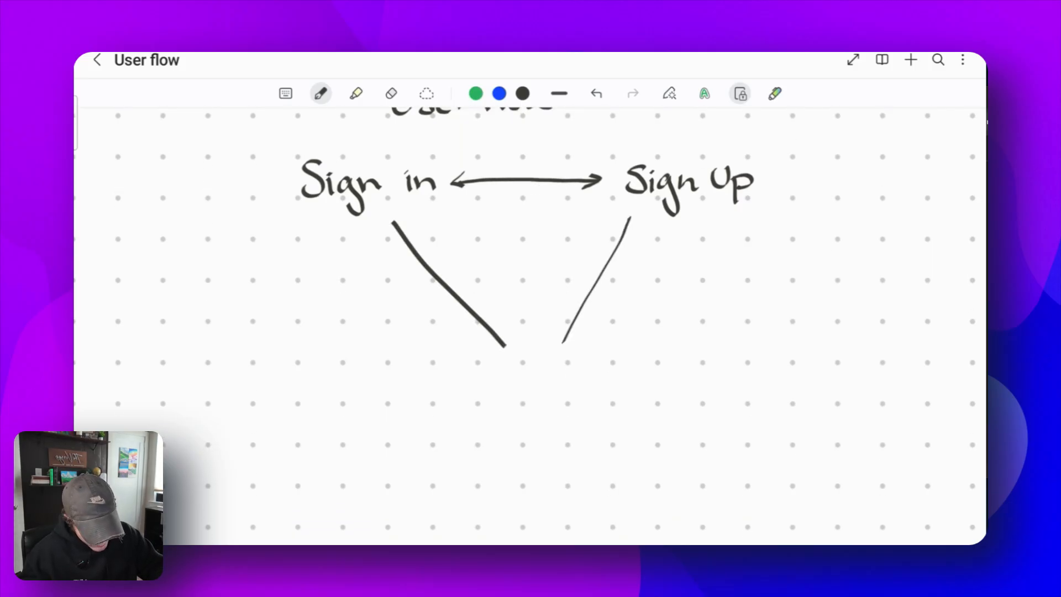
- Write Homepage where the lines meet and enclose it in a rectangle
mouse_move(429, 364)
mouse_down()
mouse_move(450, 449)
mouse_move(657, 358)
mouse_move(437, 367)
mouse_move(452, 423)
mouse_up()
mouse_move(452, 410)
mouse_down()
mouse_move(464, 403)
mouse_move(467, 422)
mouse_up()
mouse_move(469, 406)
mouse_down()
mouse_move(495, 417)
mouse_move(548, 410)
mouse_move(590, 435)
mouse_move(615, 412)
mouse_up()
scroll(531, 319, down, 5)
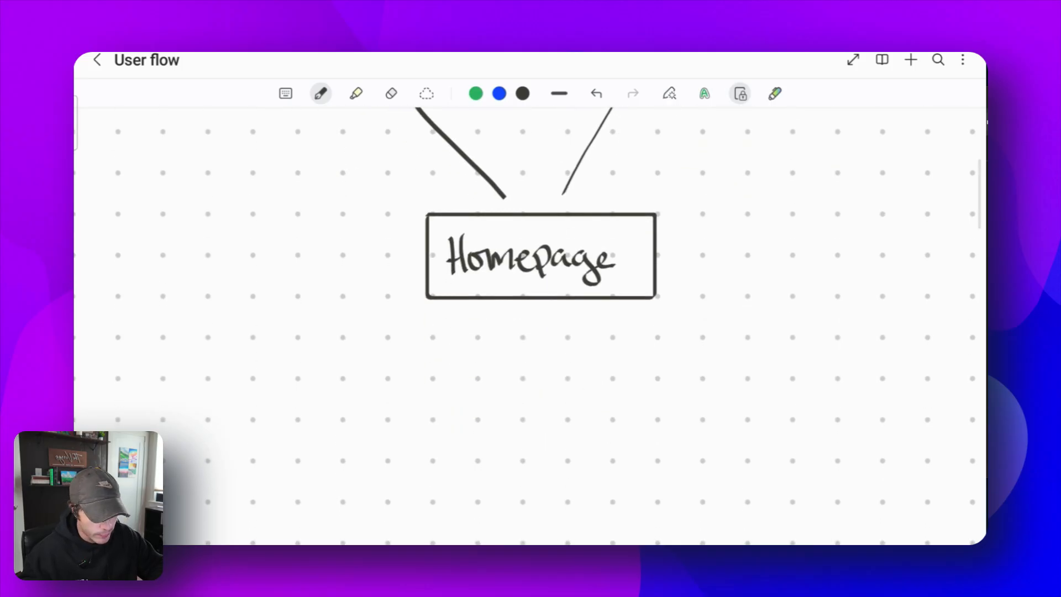
- Draw an arrow down-left from the Homepage box and label its end Create Story
scroll(531, 318, up, 3)
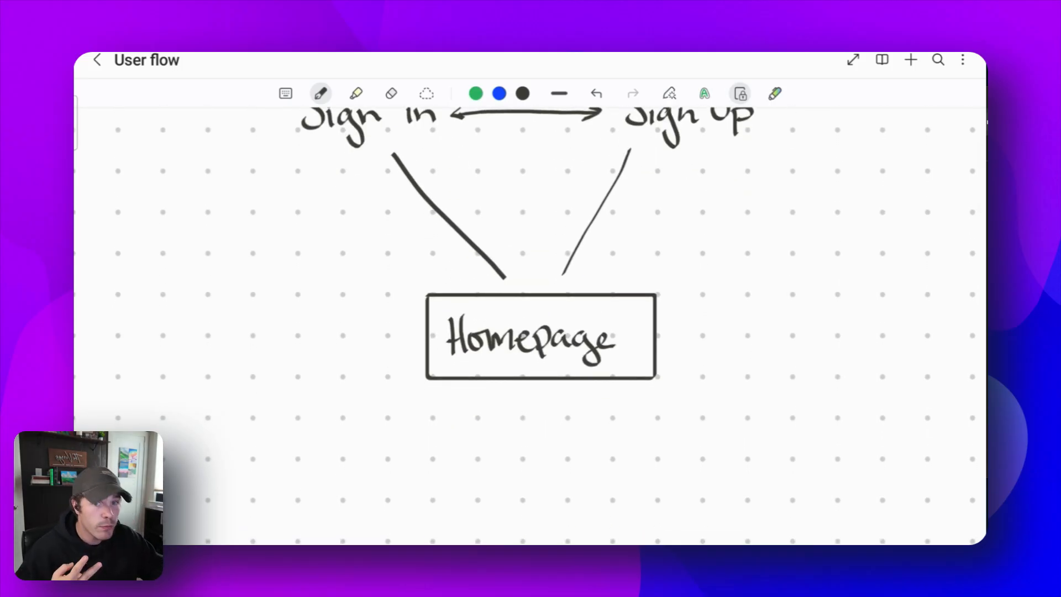
scroll(530, 318, down, 5)
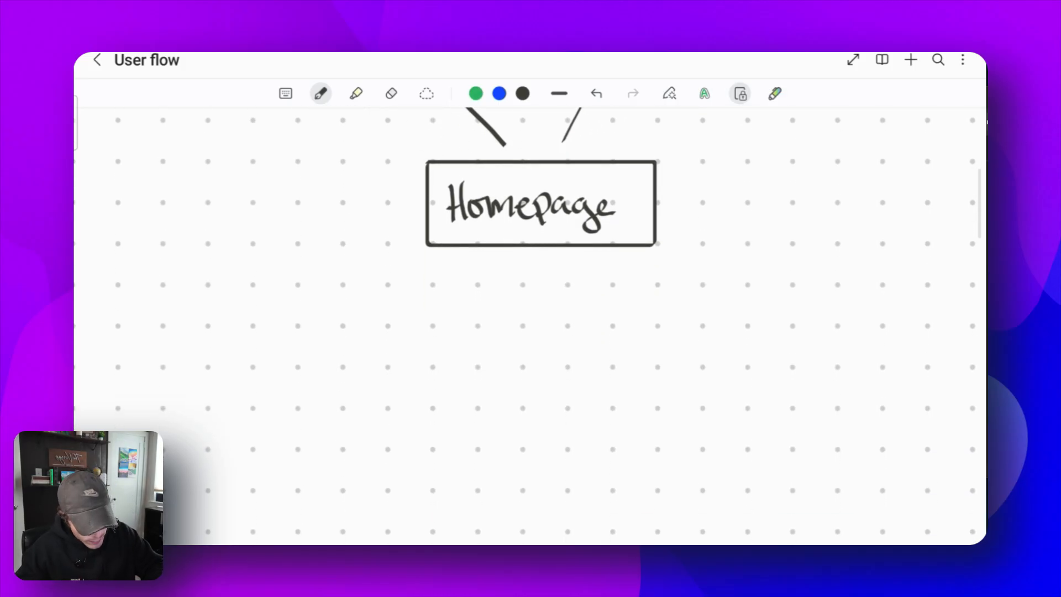
mouse_move(451, 268)
mouse_down()
mouse_move(420, 343)
mouse_move(437, 328)
mouse_up()
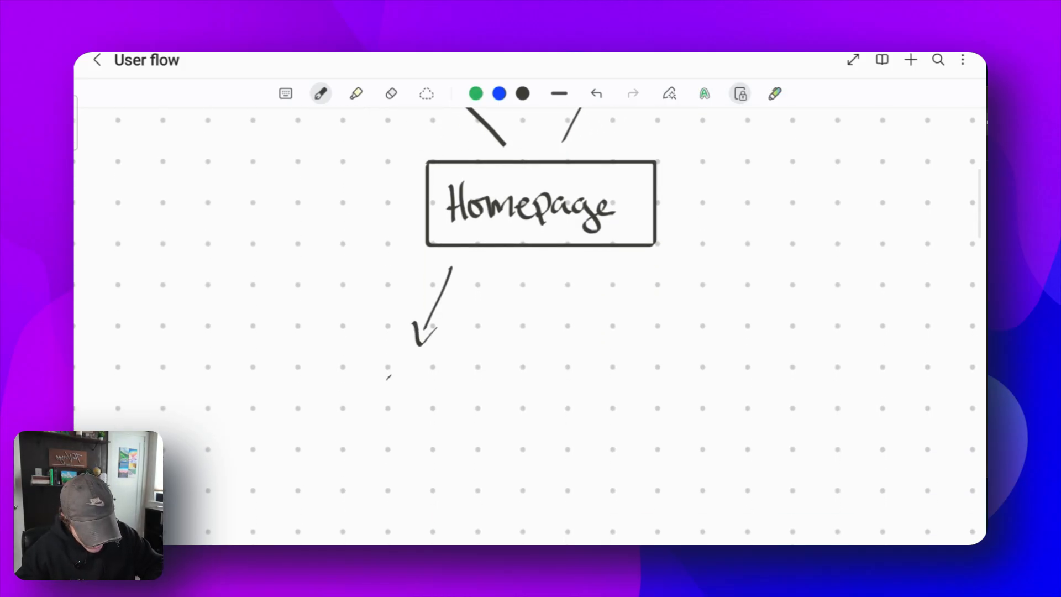
mouse_move(388, 376)
mouse_down()
mouse_move(393, 400)
mouse_move(442, 401)
mouse_move(392, 445)
mouse_move(415, 445)
mouse_up()
drag(409, 431, 458, 430)
mouse_move(460, 428)
mouse_down()
mouse_move(472, 431)
mouse_move(474, 462)
mouse_up()
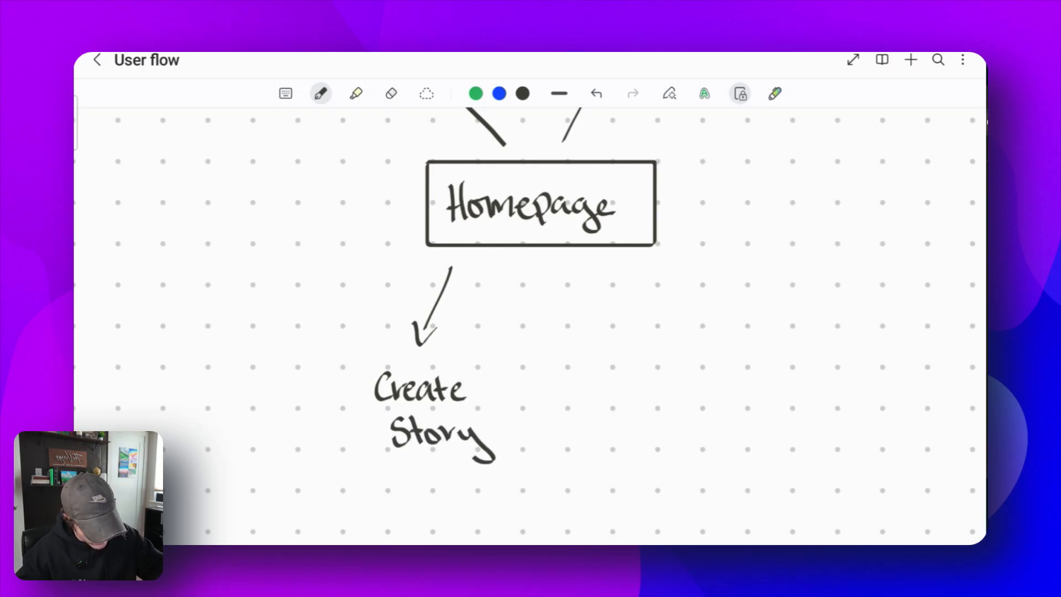
- Draw an arrow down-right from Homepage to a Read Story label, plus a curved arrow from Create Story to Read Story
drag(613, 262, 645, 333)
drag(619, 380, 624, 401)
drag(608, 387, 655, 398)
mouse_move(670, 381)
mouse_down()
mouse_move(675, 398)
mouse_move(692, 399)
mouse_move(624, 443)
mouse_move(653, 443)
mouse_up()
mouse_move(641, 428)
mouse_down()
mouse_move(670, 429)
mouse_move(718, 467)
mouse_up()
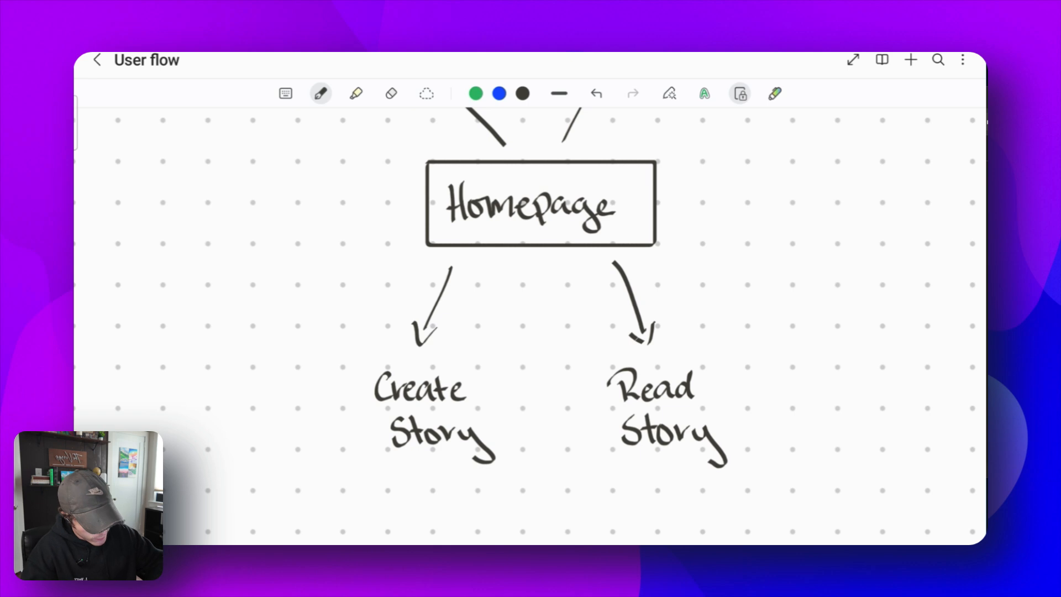
drag(500, 435, 597, 418)
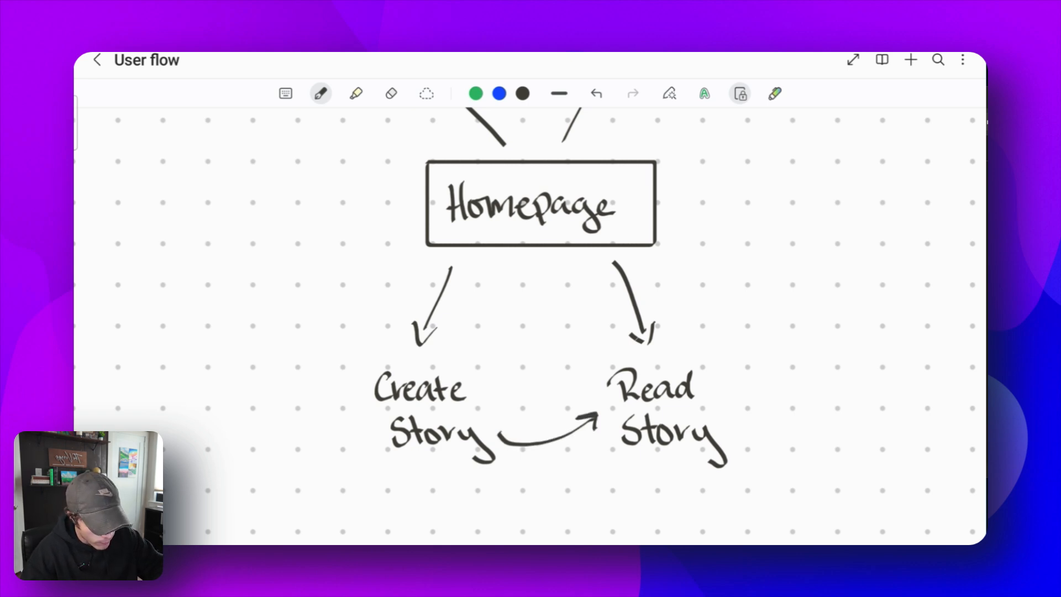
- Draw extra arrows between Homepage and the two story items, then remove them
mouse_move(453, 354)
mouse_down()
mouse_move(492, 270)
mouse_move(502, 281)
mouse_up()
mouse_move(561, 264)
mouse_down()
mouse_move(607, 374)
mouse_move(610, 348)
mouse_up()
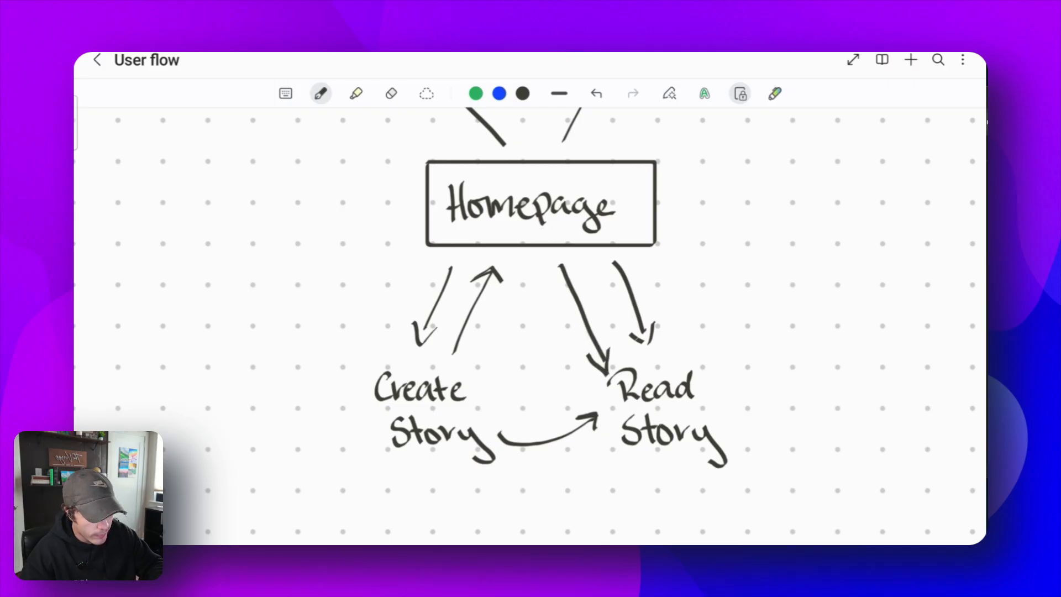
scroll(530, 299, down, 2)
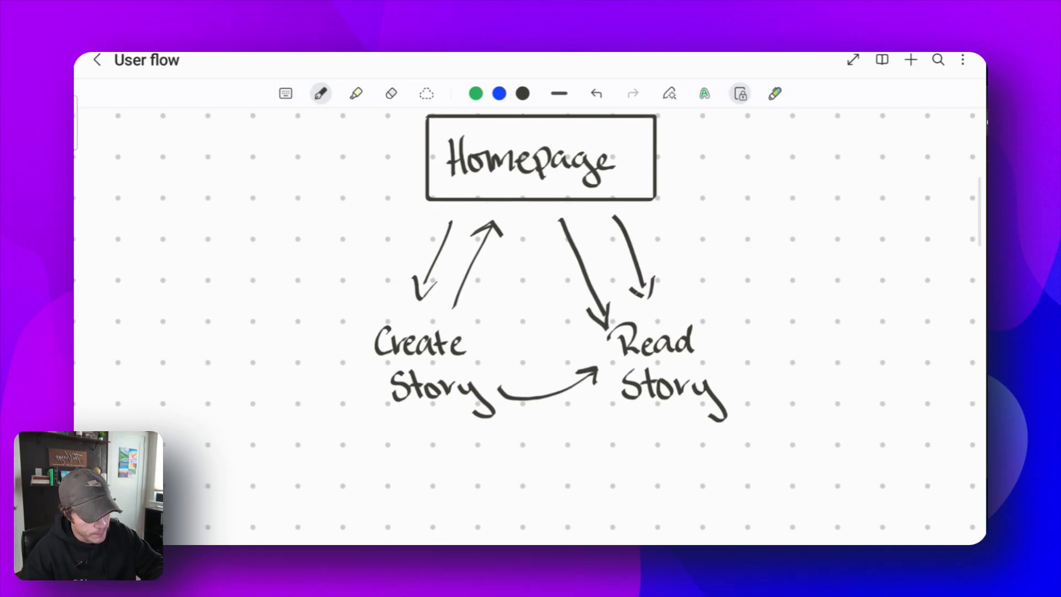
drag(570, 243, 603, 326)
drag(454, 305, 497, 228)
scroll(531, 298, up, 3)
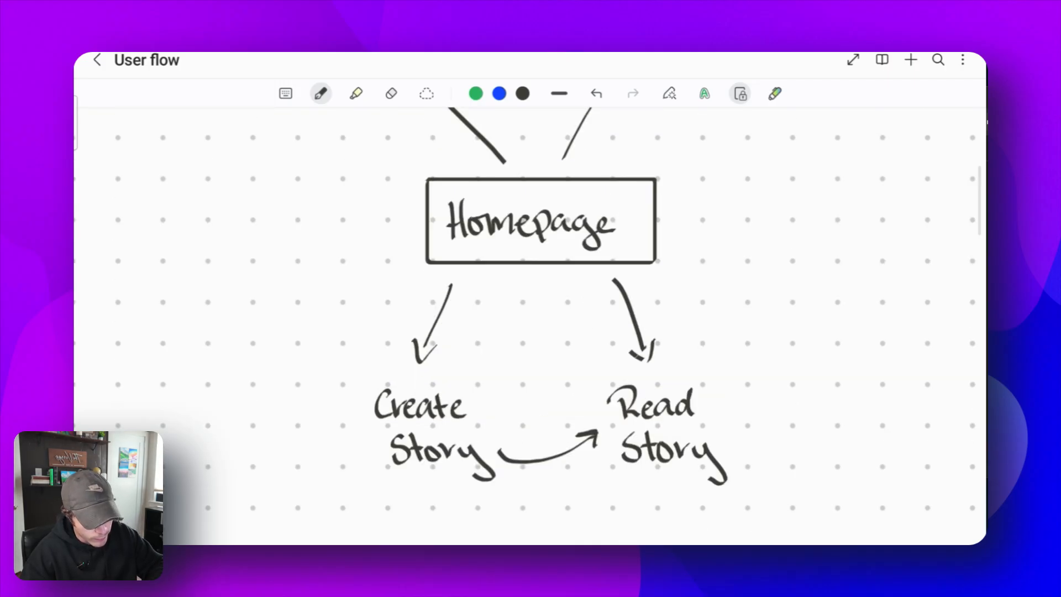
- Draw a curved arrow from Homepage to the left and label its end Profile
mouse_move(364, 244)
mouse_down()
mouse_move(262, 310)
mouse_move(274, 311)
mouse_up()
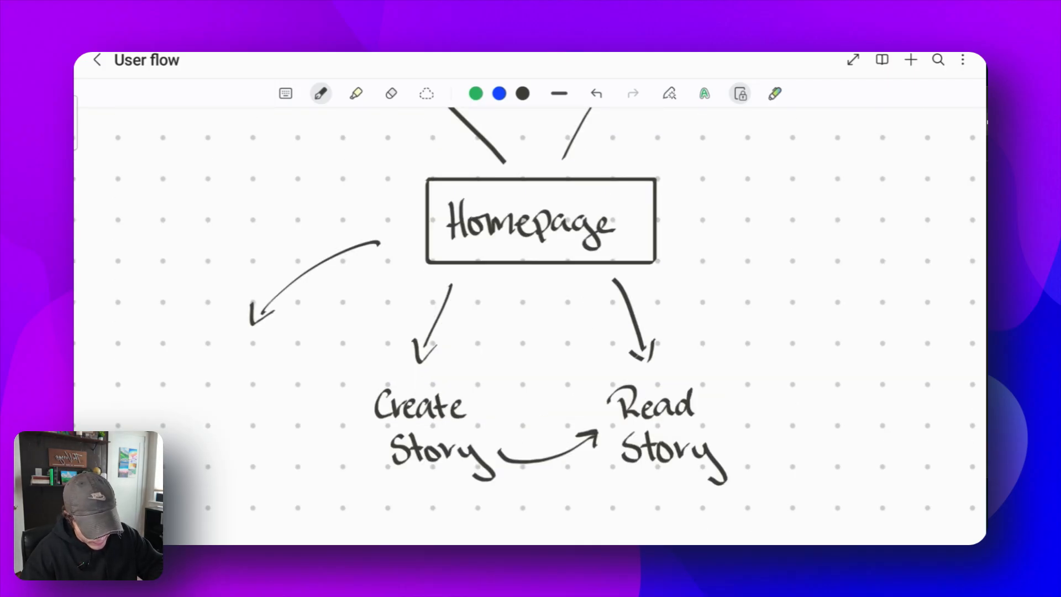
mouse_move(183, 354)
mouse_down()
mouse_move(181, 378)
mouse_move(187, 367)
mouse_move(228, 365)
mouse_move(232, 376)
mouse_move(288, 379)
mouse_up()
- Draw an arrow down from Profile to a new Edit label
mouse_move(211, 394)
mouse_down()
mouse_move(210, 467)
mouse_move(182, 497)
mouse_move(200, 508)
mouse_up()
drag(209, 491, 212, 505)
drag(227, 474, 226, 507)
- Add reverse arrowheads so the links from Homepage to Profile, Create Story and Read Story become two-way
scroll(546, 312, down, 3)
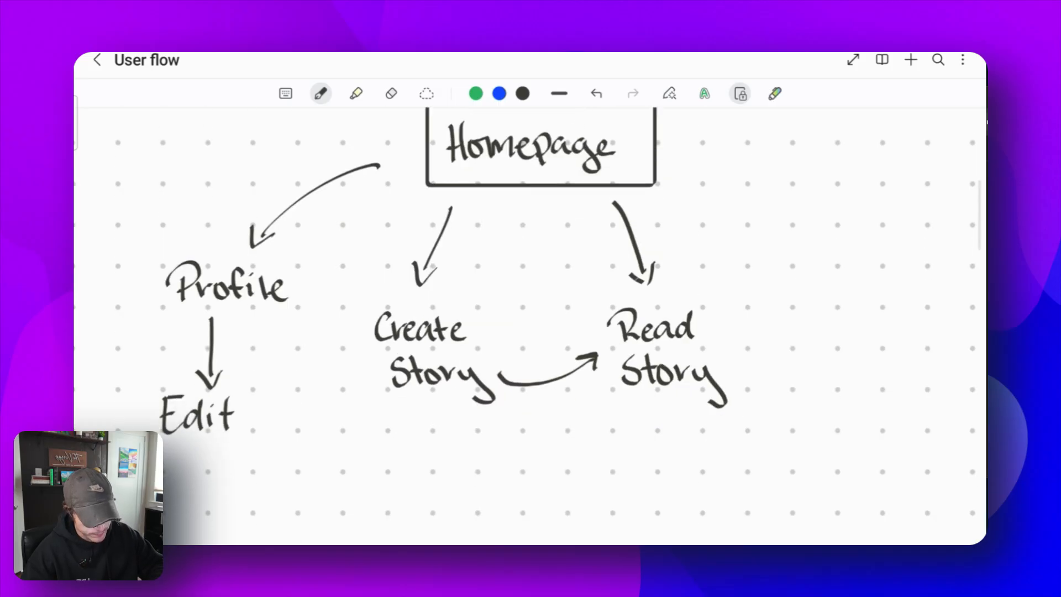
scroll(546, 312, up, 4)
click(740, 93)
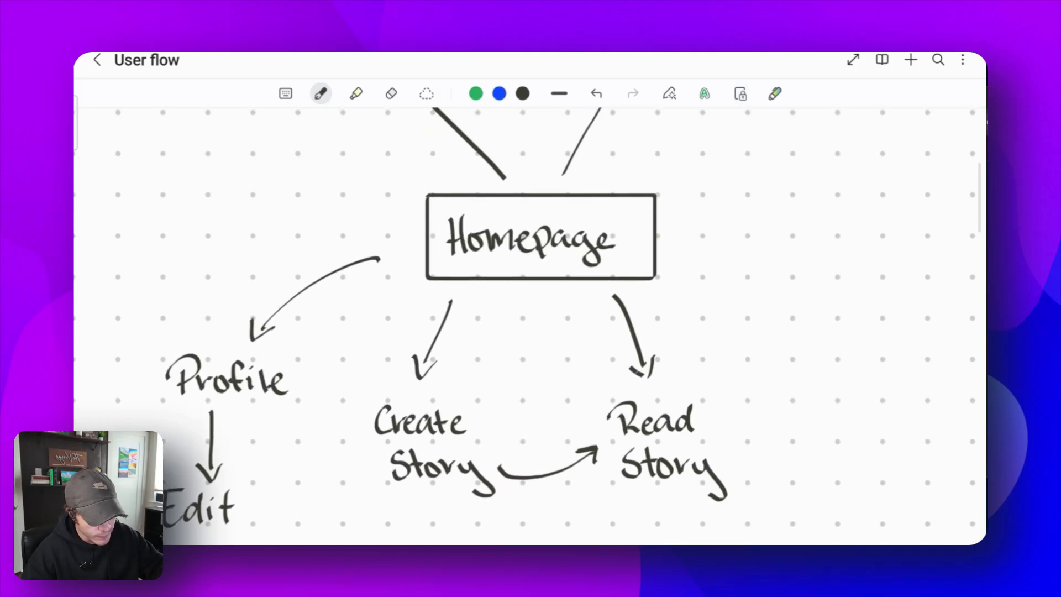
scroll(531, 326, down, 5)
scroll(530, 326, up, 2)
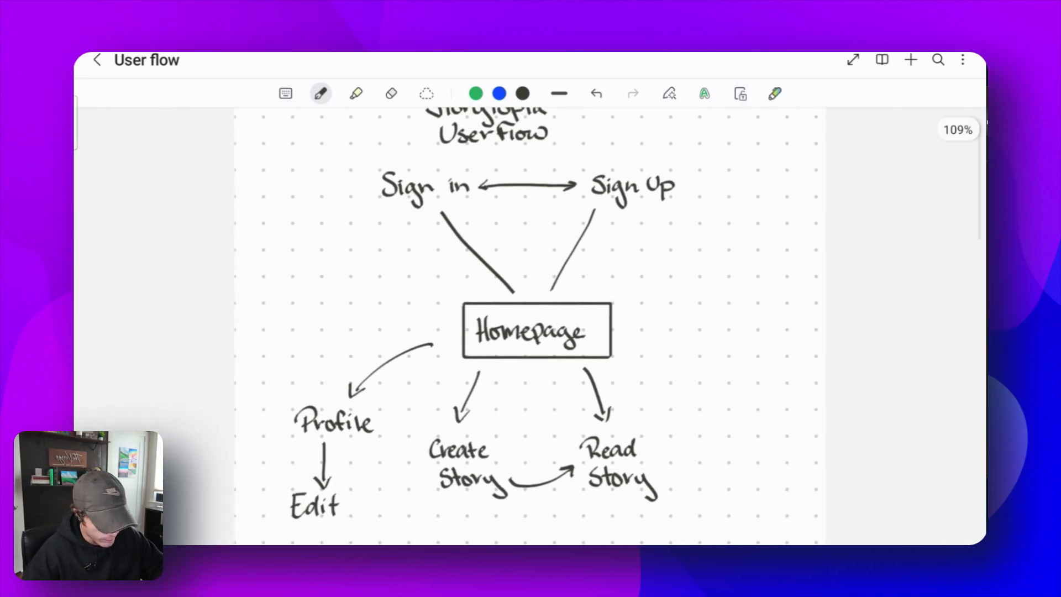
scroll(531, 326, down, 1)
drag(467, 357, 483, 358)
drag(420, 316, 427, 330)
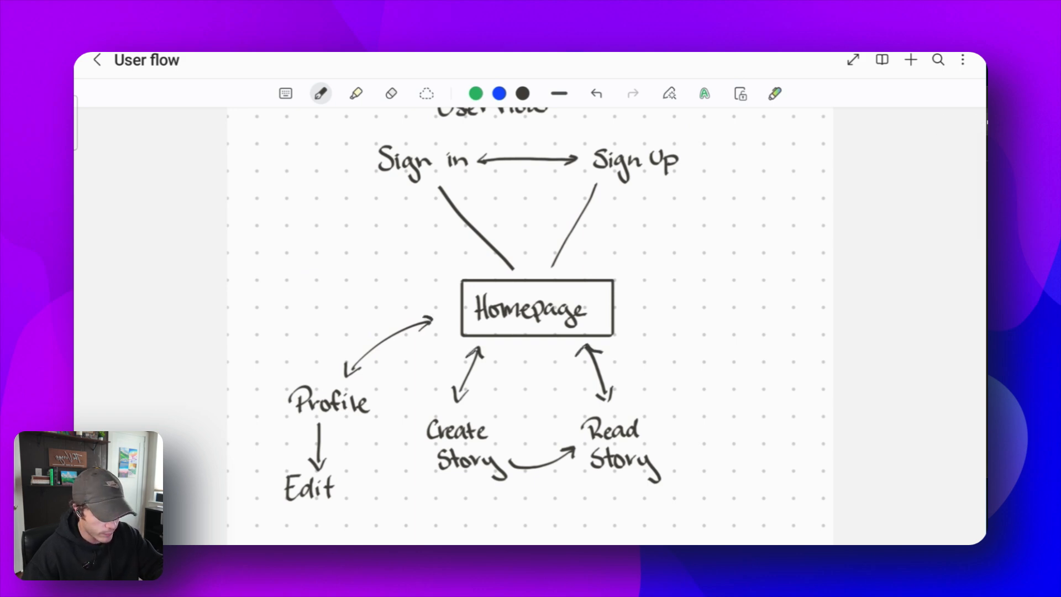
drag(547, 256, 567, 257)
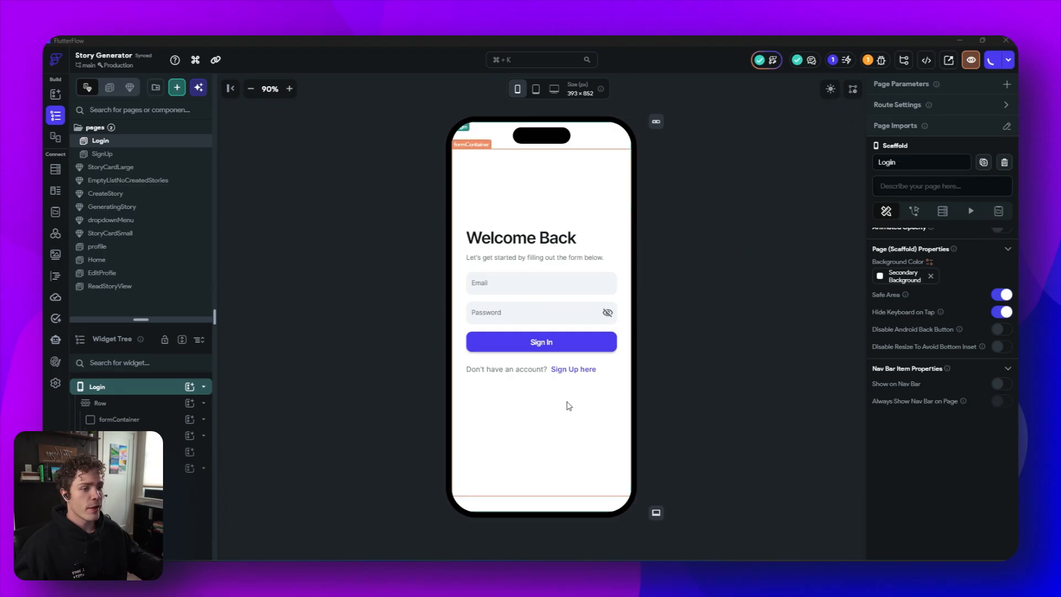
- Select the Sign Up here text span on the Login page and open its Action Flow Editor
click(576, 375)
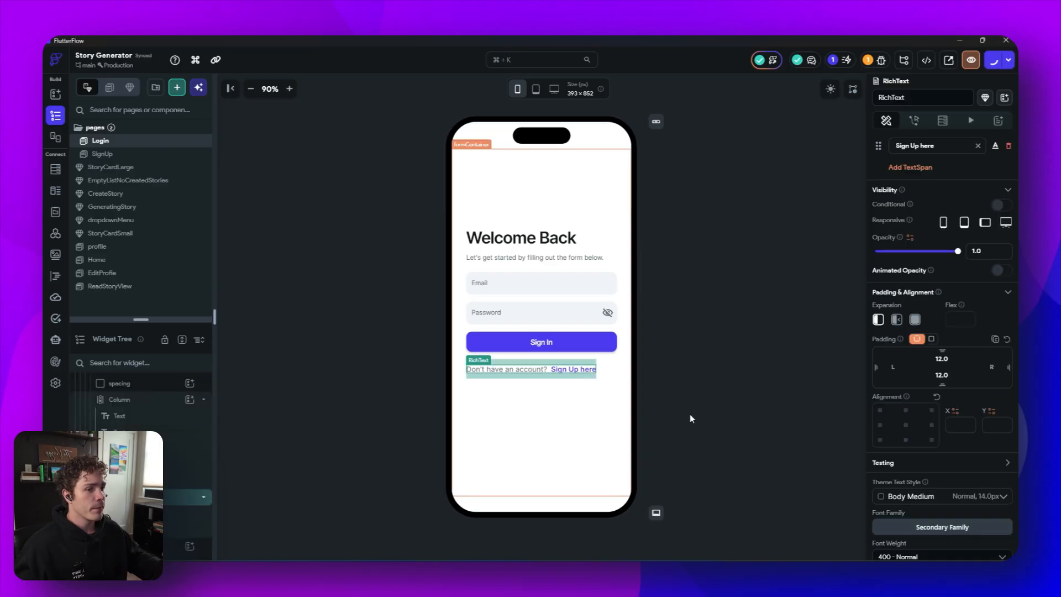
click(996, 150)
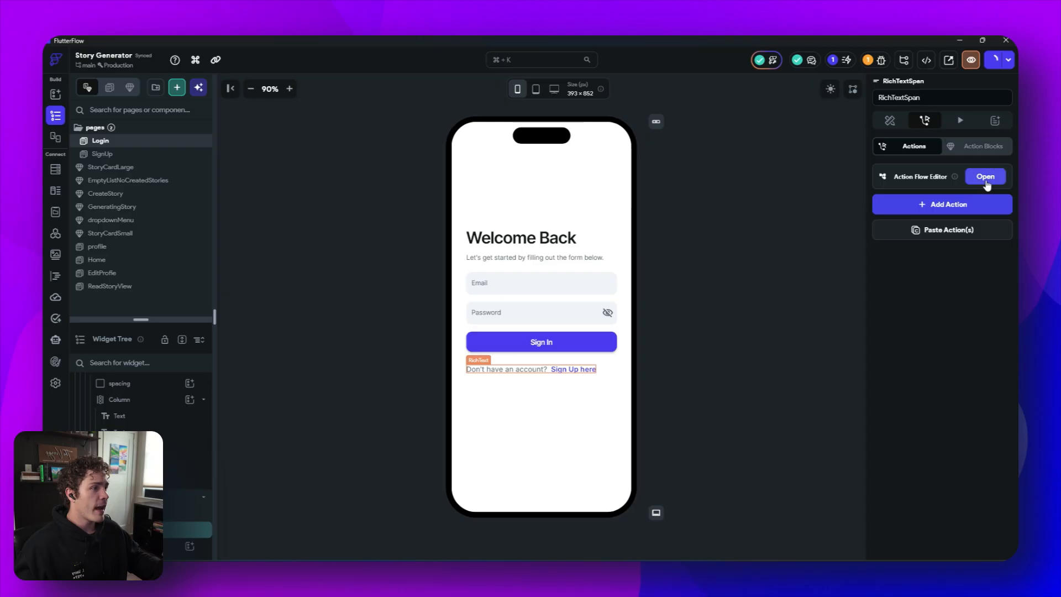
click(923, 123)
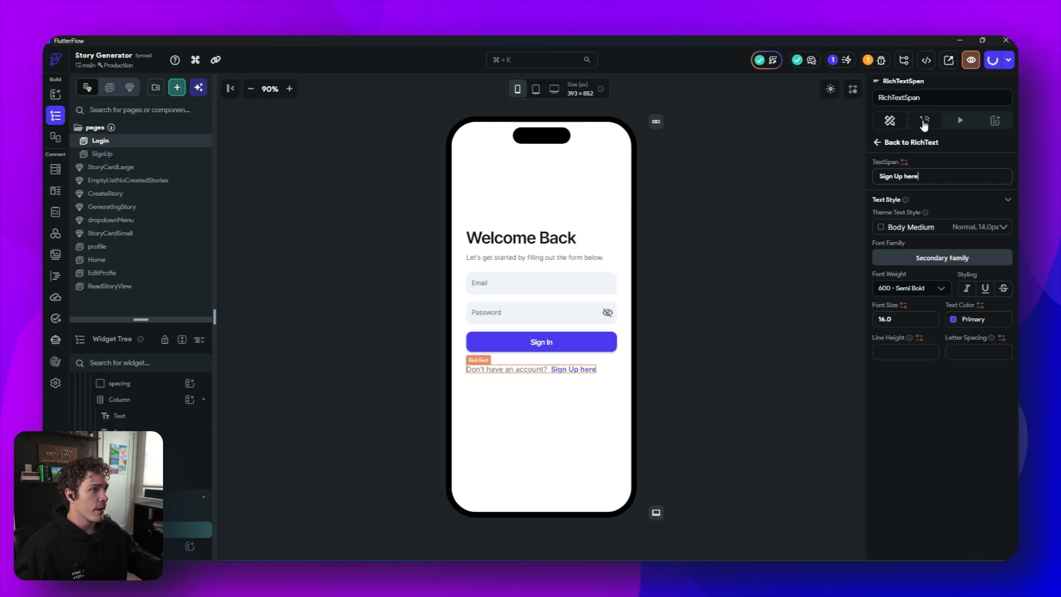
click(923, 122)
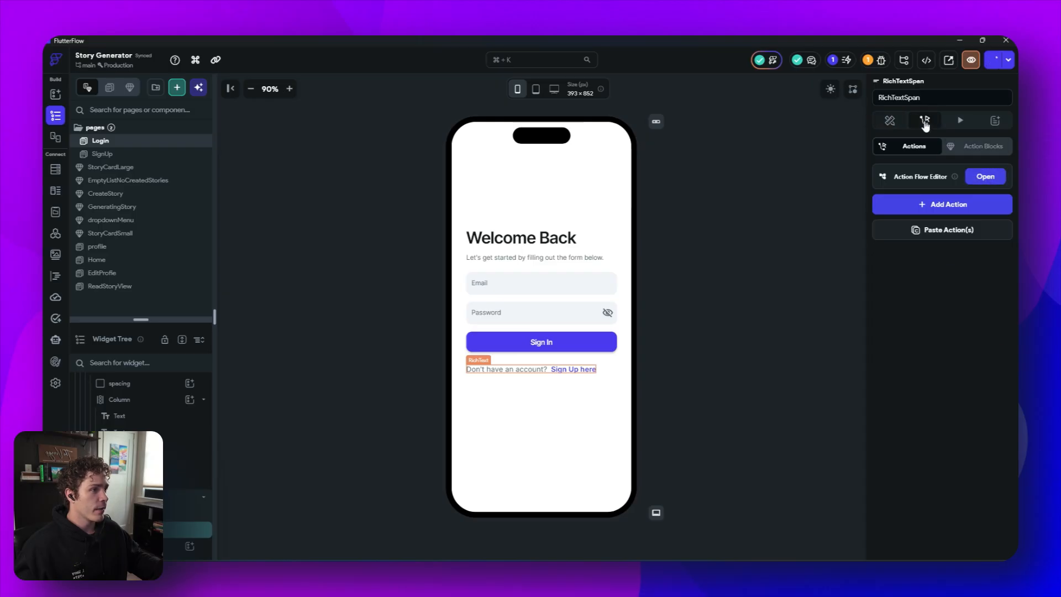
click(987, 180)
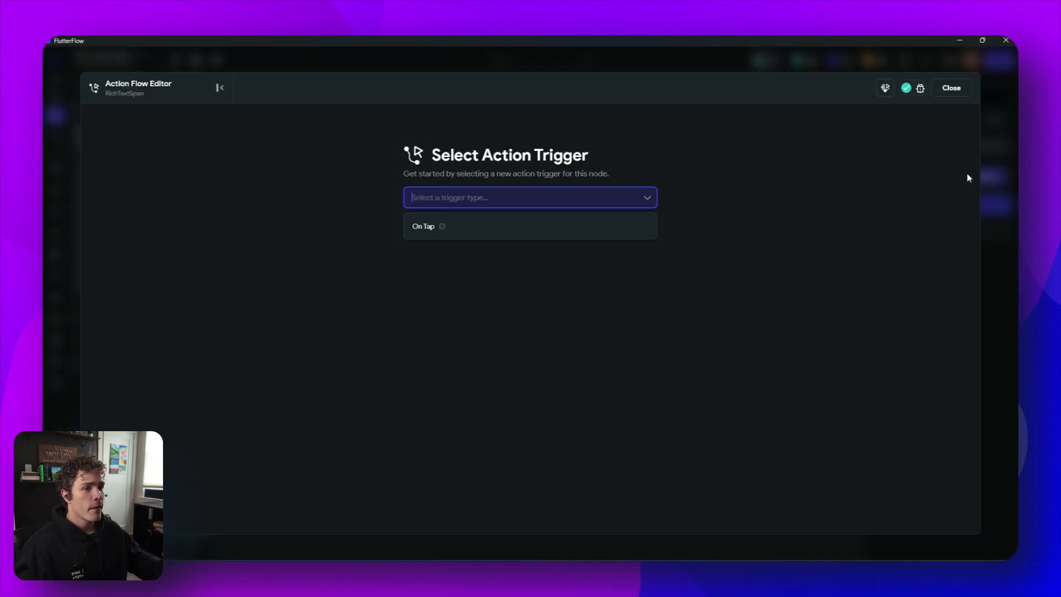
- Add an On Tap action that navigates to the SignUp page, then close the editor
click(515, 236)
click(600, 356)
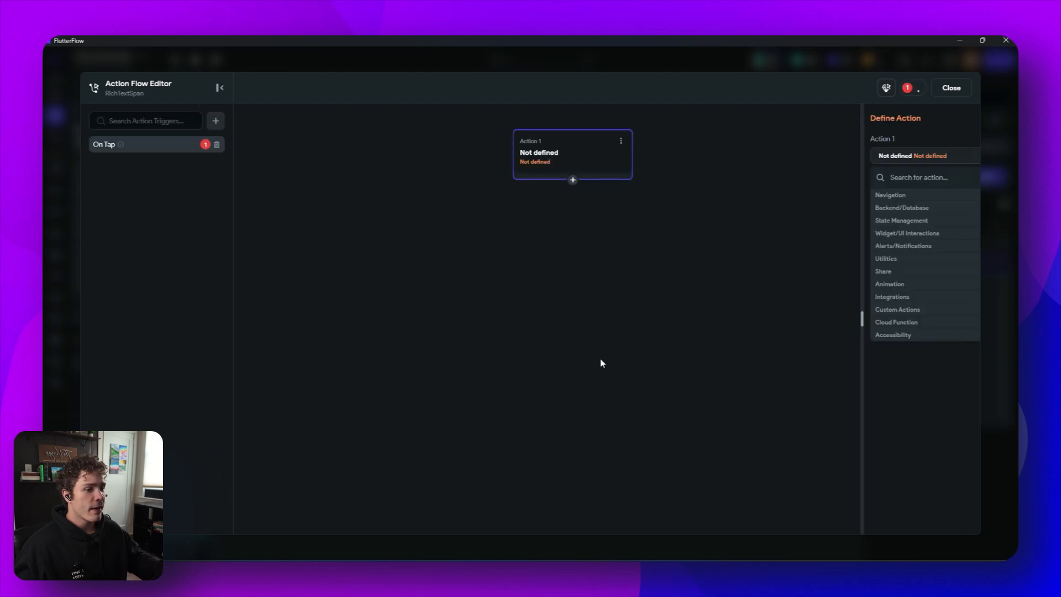
click(862, 199)
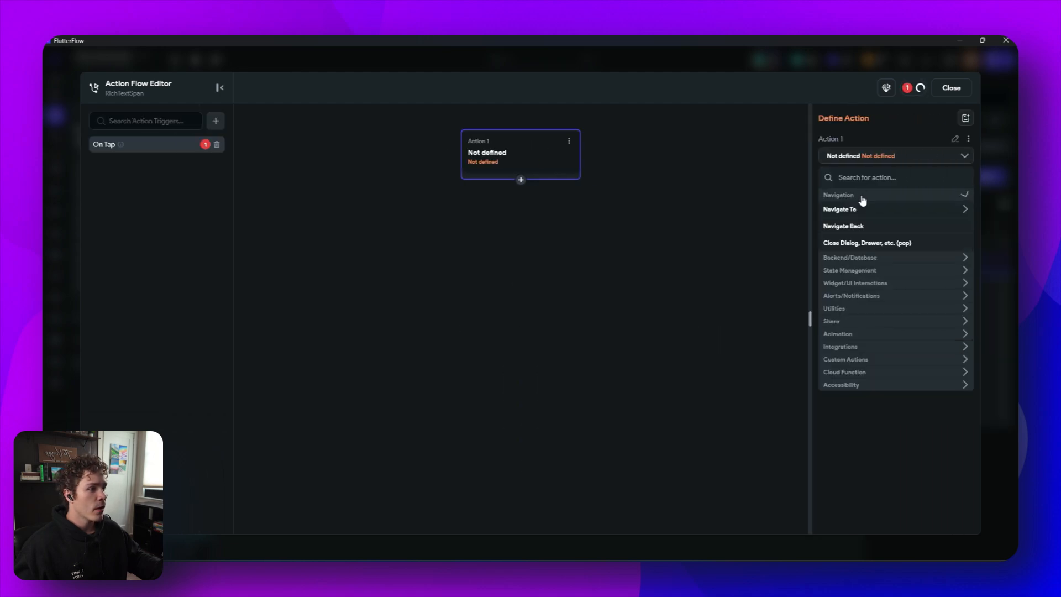
click(862, 210)
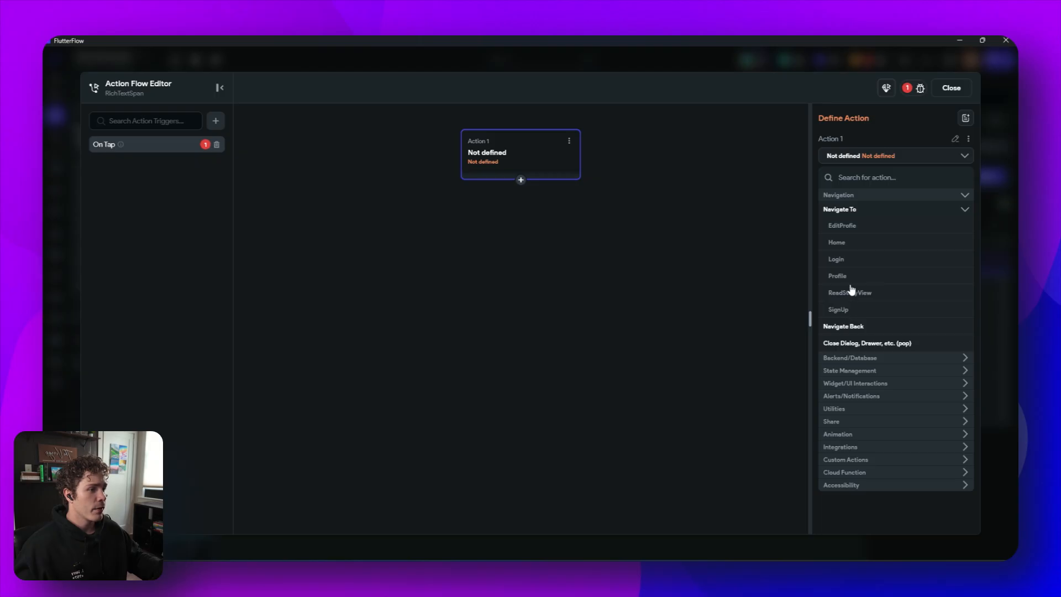
click(846, 313)
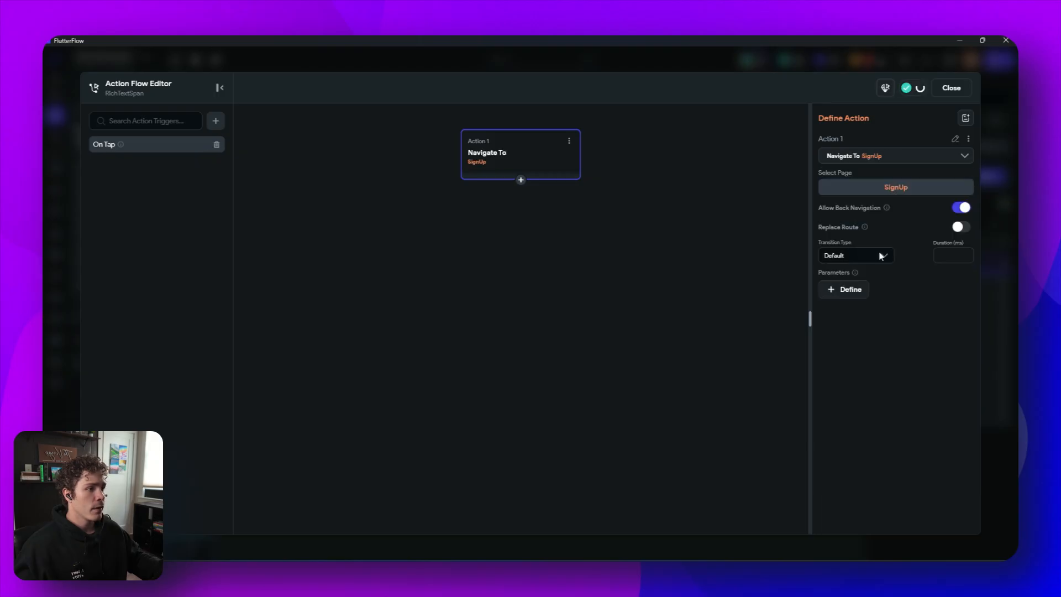
click(951, 89)
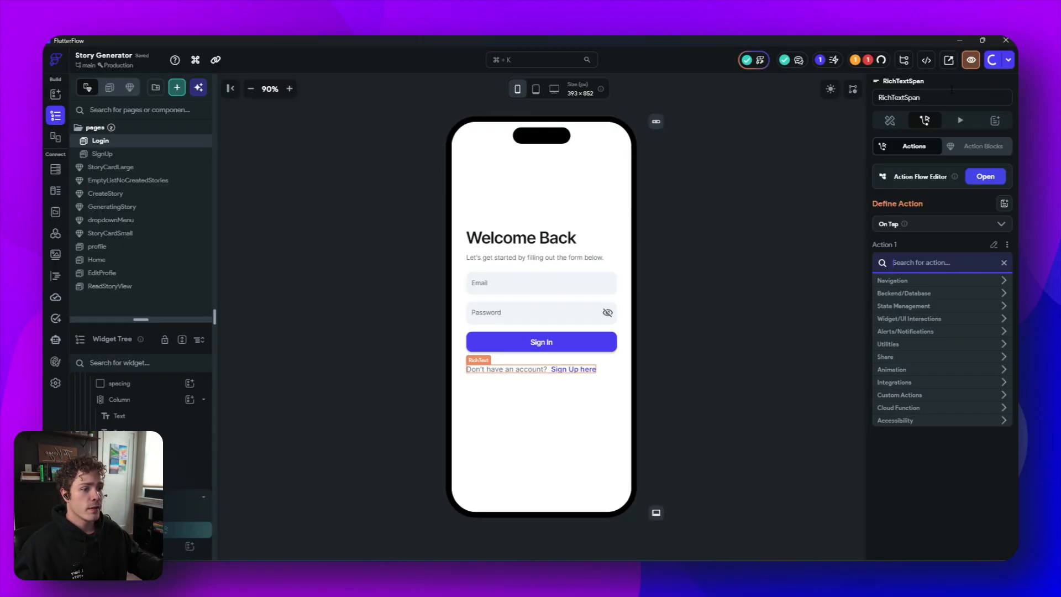
- Open the SignUp page and open the Action Flow Editor for its Sign In here text span
click(125, 157)
click(579, 400)
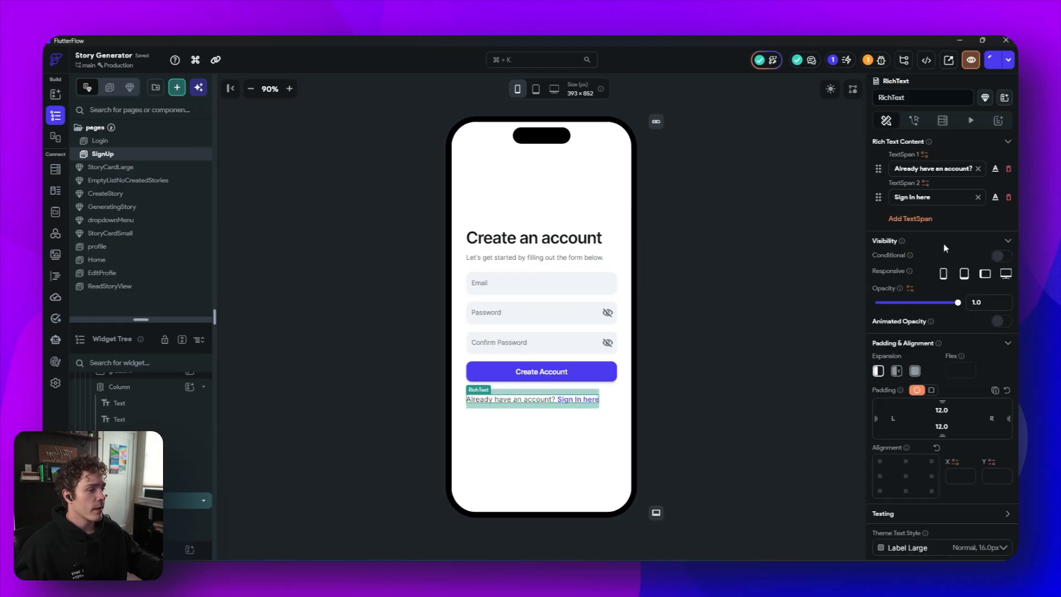
click(996, 198)
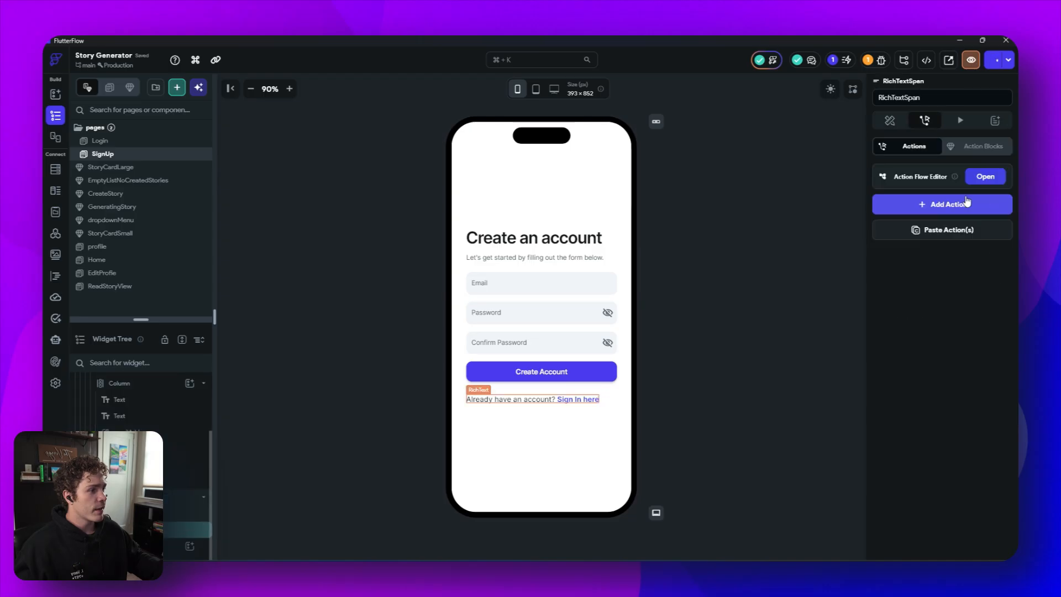
click(986, 176)
- Add an On Tap action that navigates to the Login page, then close the editor
click(525, 228)
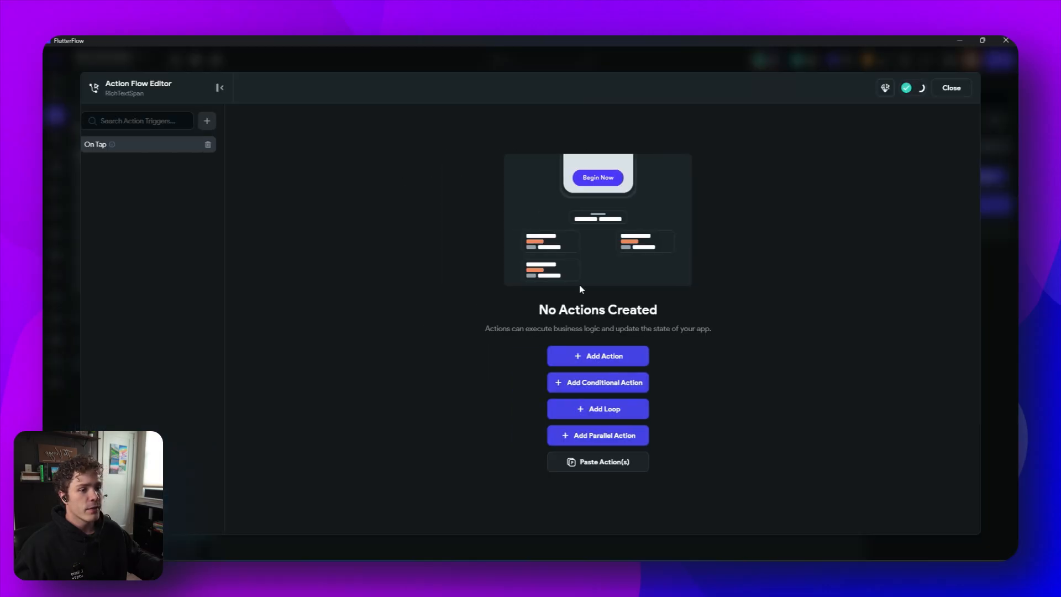
click(604, 360)
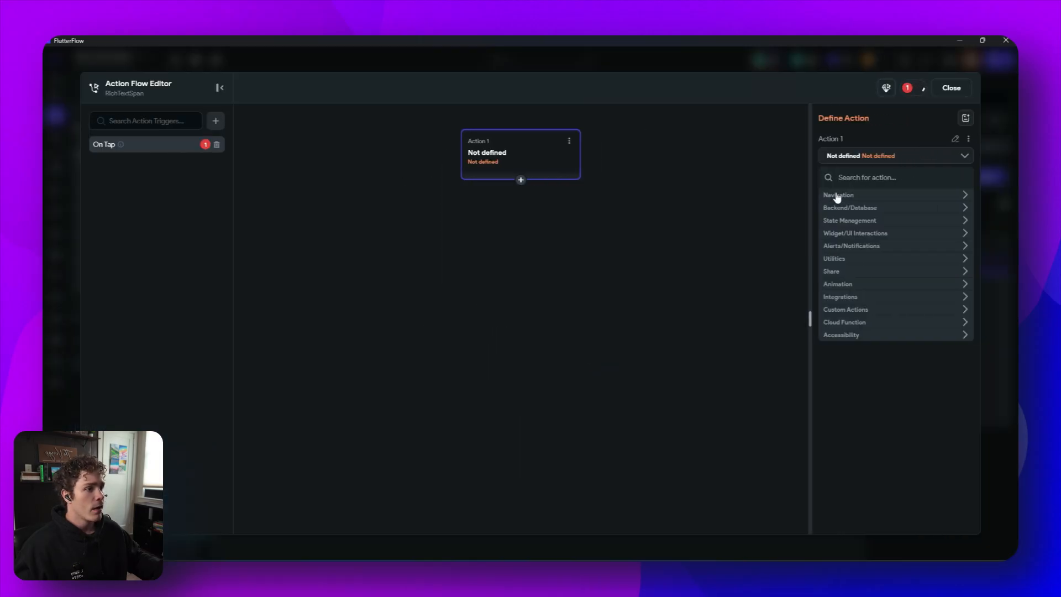
click(837, 196)
click(857, 209)
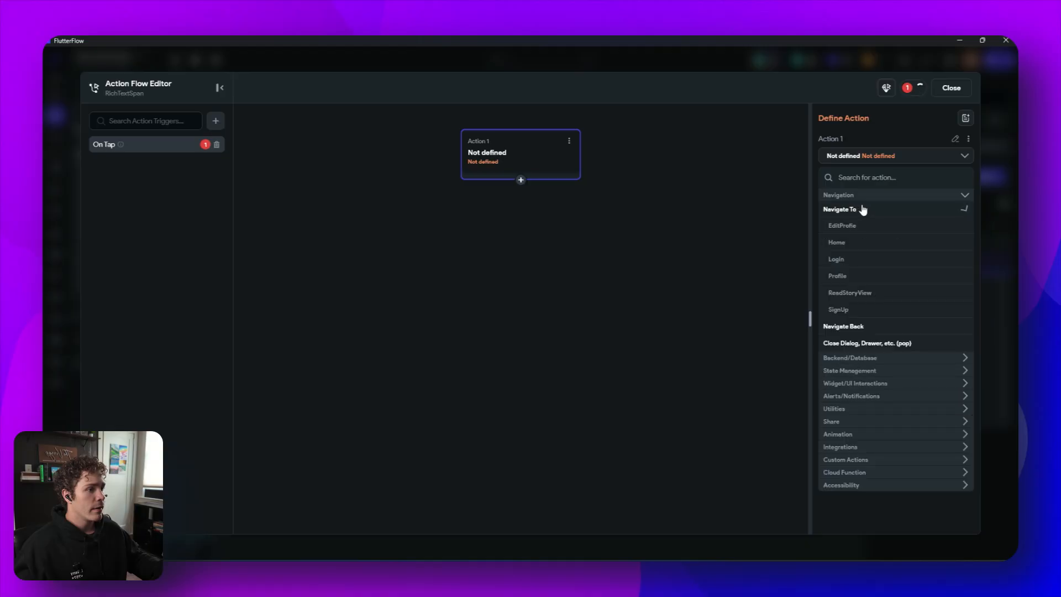
click(836, 259)
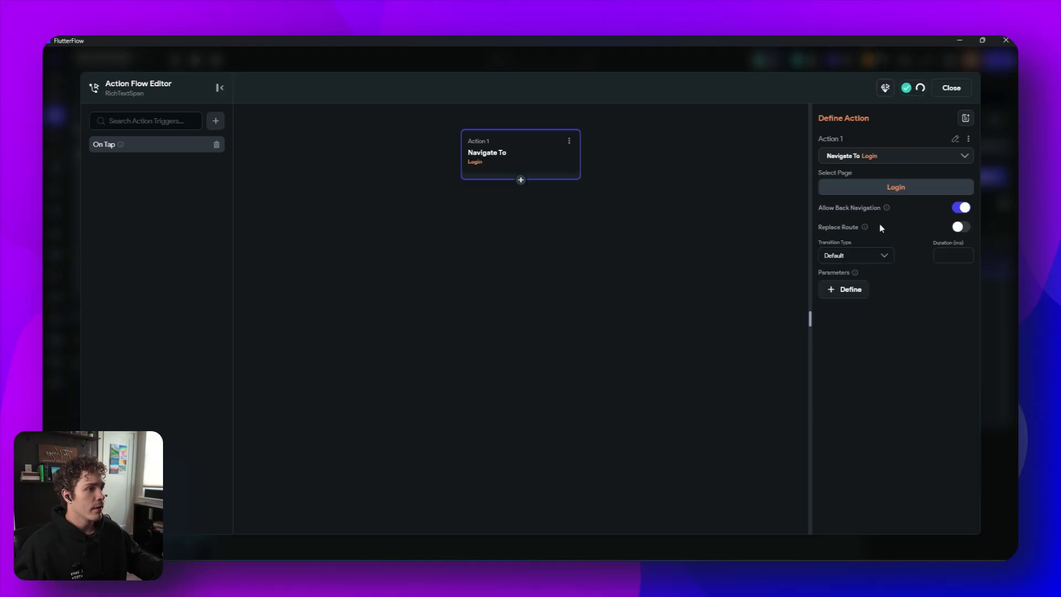
click(951, 89)
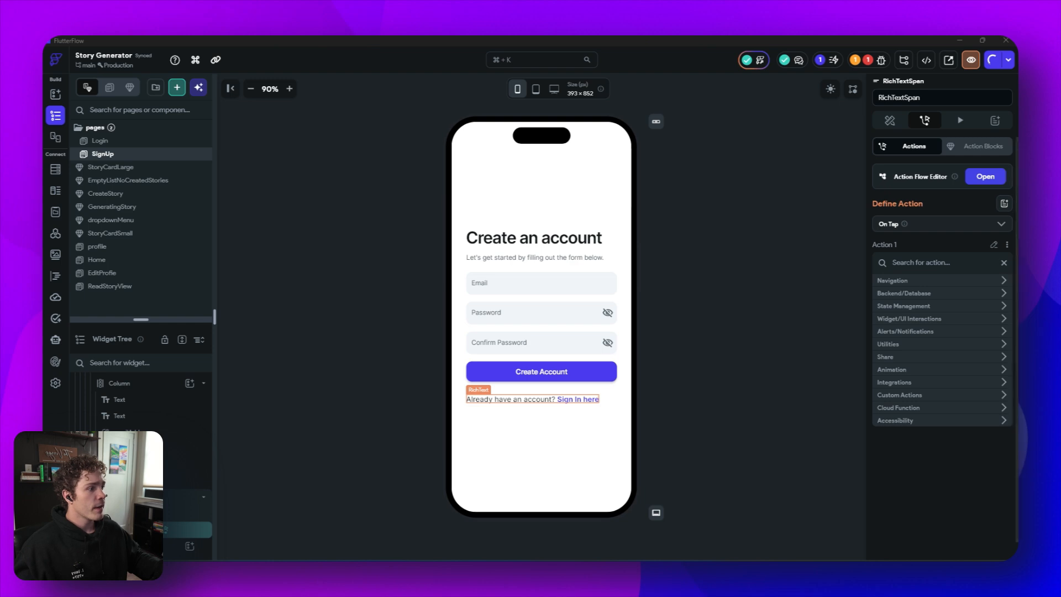
- Open the Home page, select the profile icon button in the header and open its Action Flow Editor
click(113, 262)
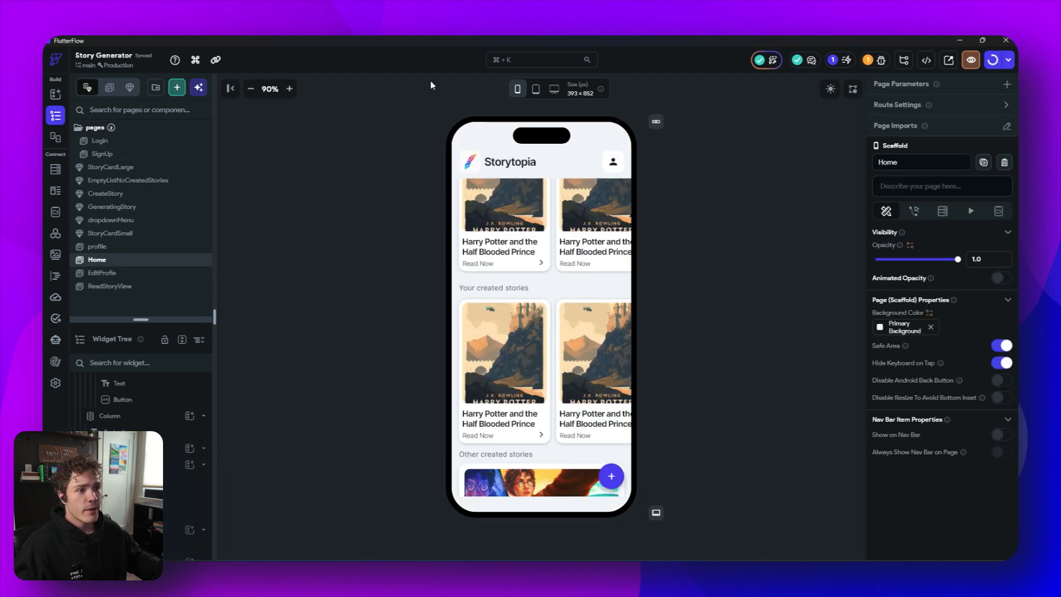
scroll(603, 191, up, 3)
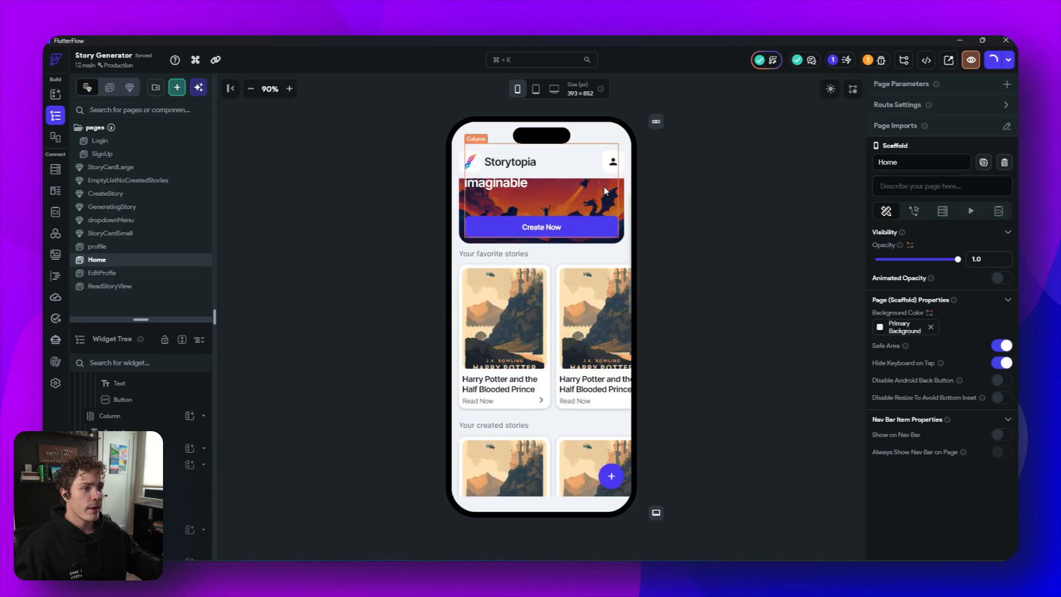
click(615, 167)
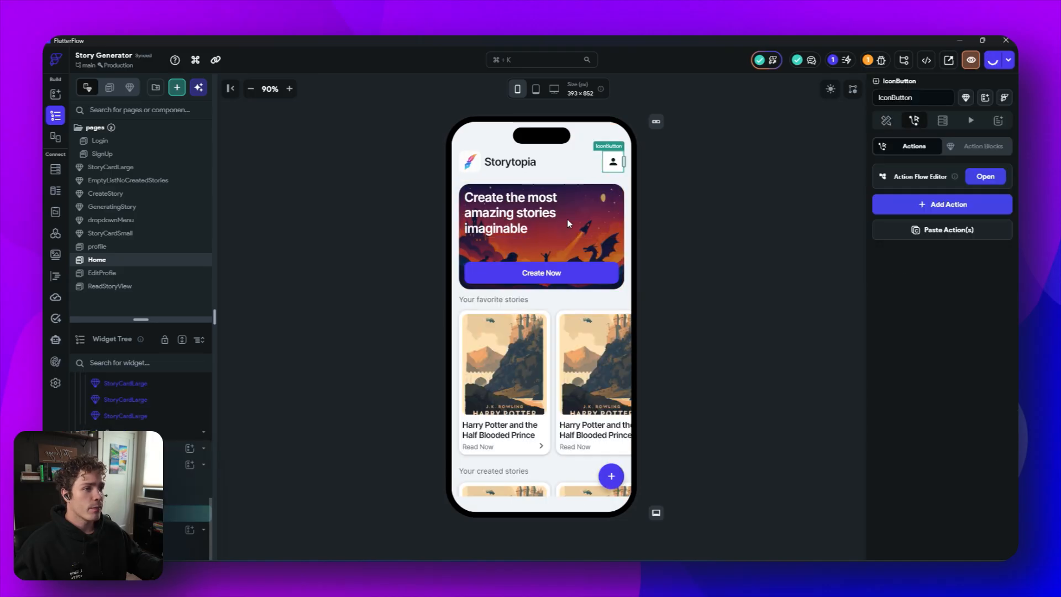
click(985, 176)
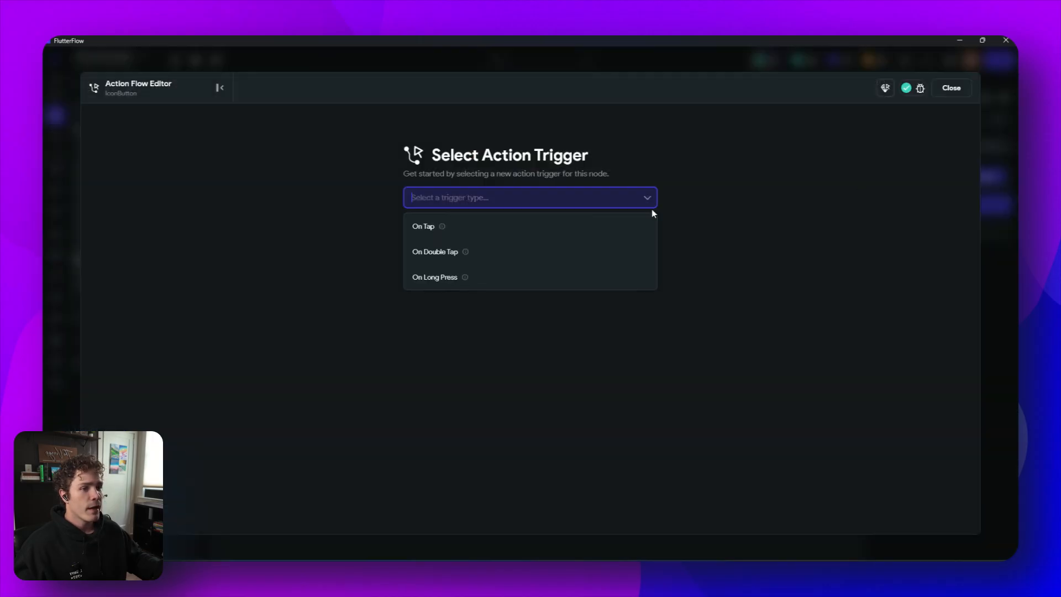
- Add an On Tap action that navigates to the profile page, then close the editor
click(536, 226)
click(642, 352)
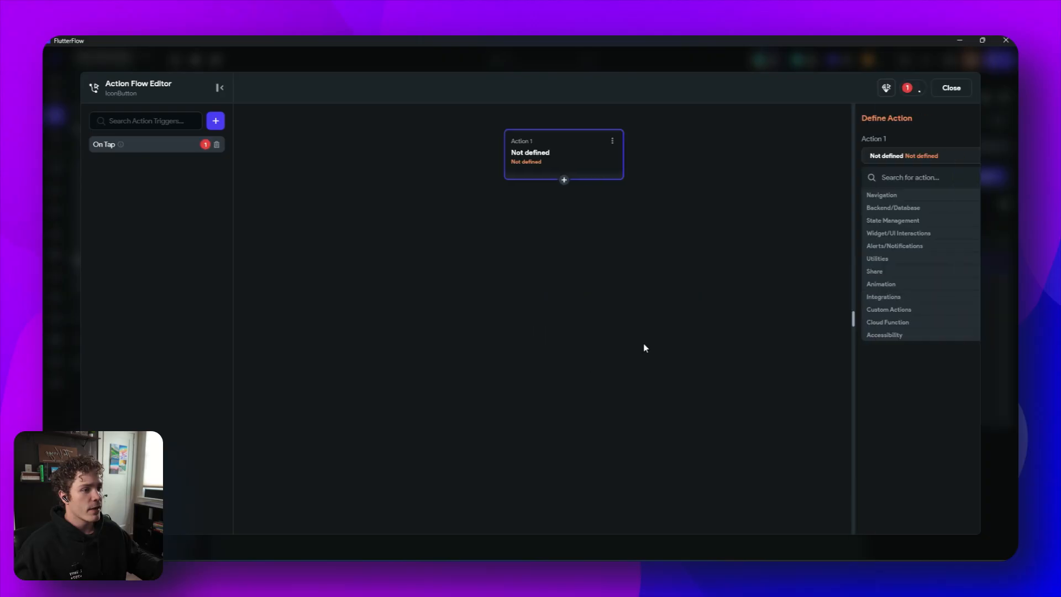
click(868, 196)
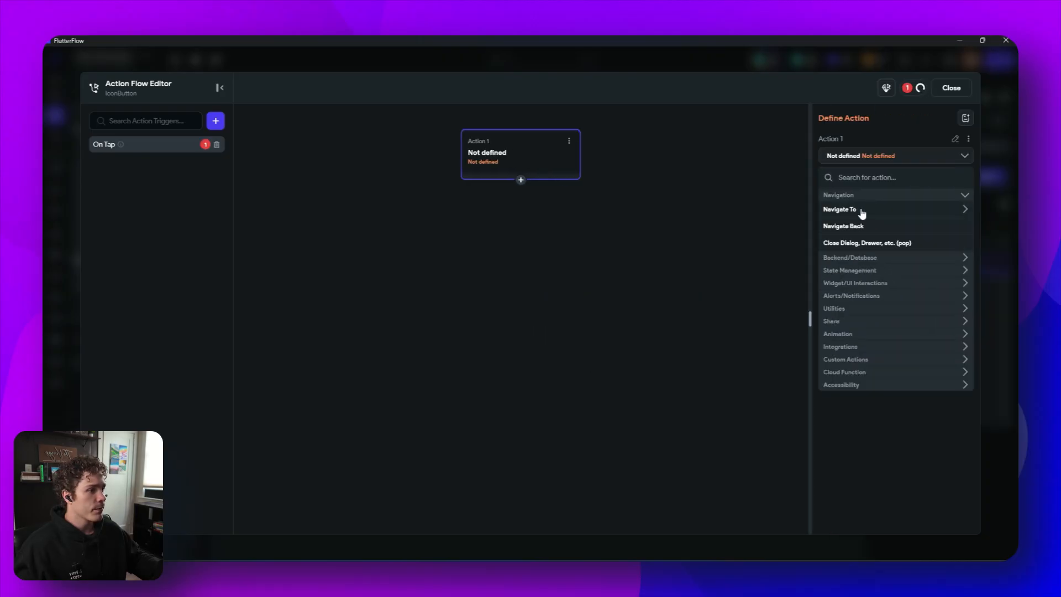
click(861, 214)
click(853, 284)
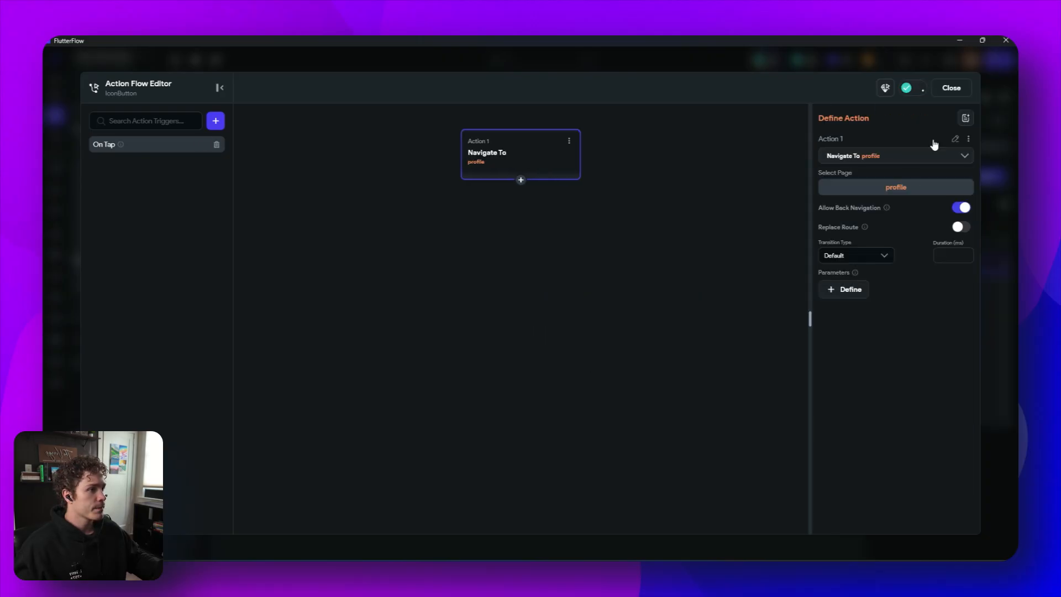
click(951, 88)
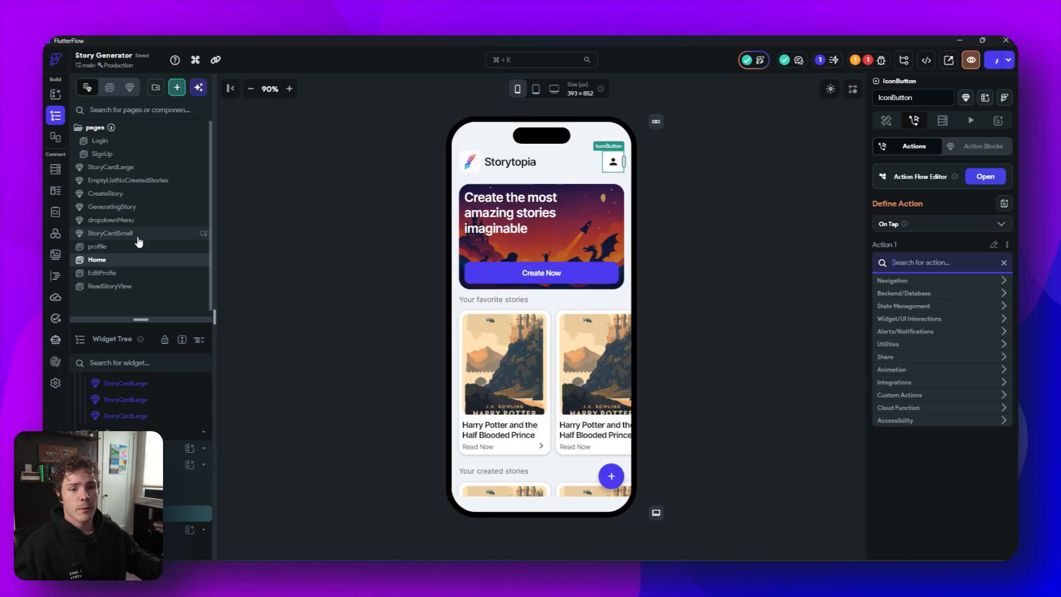
- Open the profile page and set the header Stack's height to 220
click(107, 248)
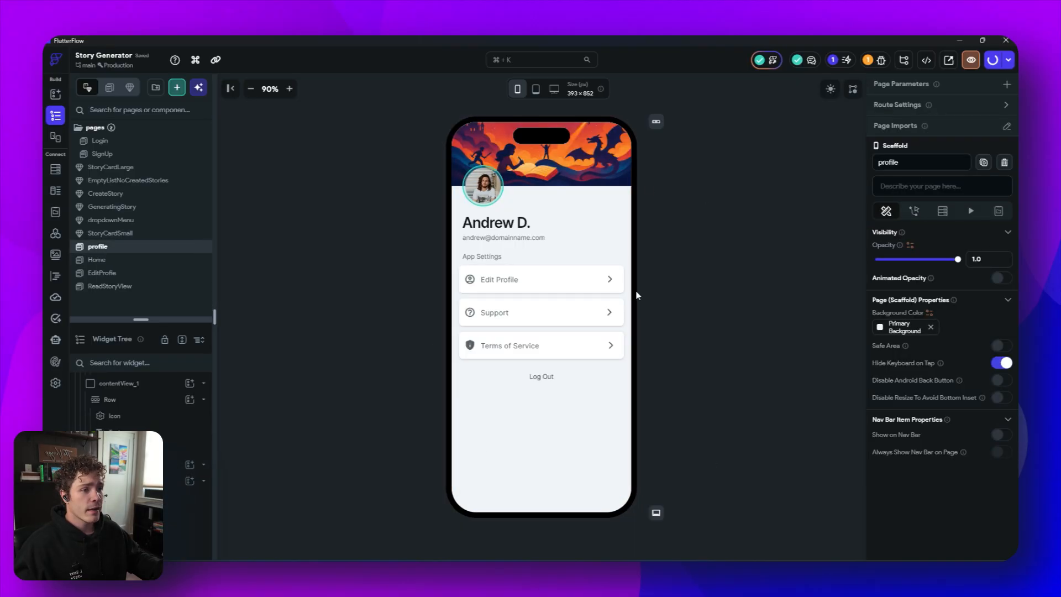
click(557, 197)
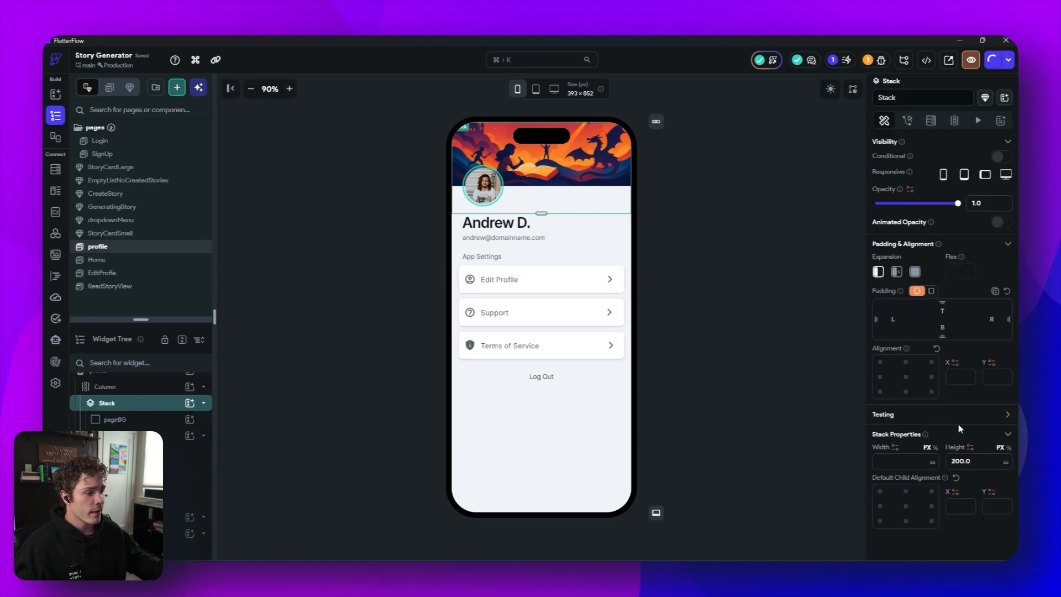
click(959, 461)
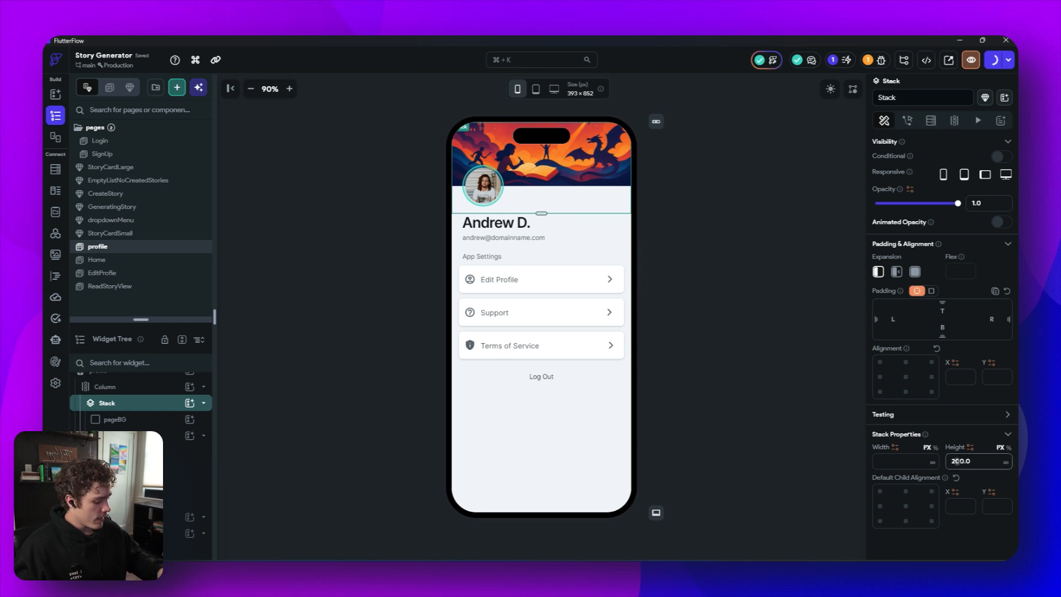
key(BackSpace)
text(2)
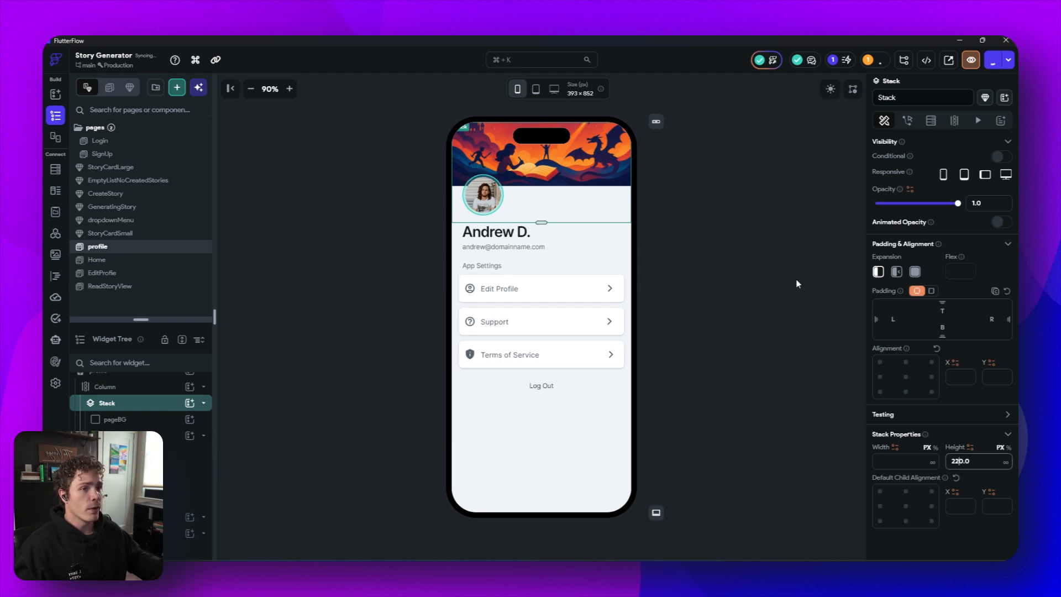
click(798, 266)
- Add an IconButton widget inside the header Stack
click(190, 403)
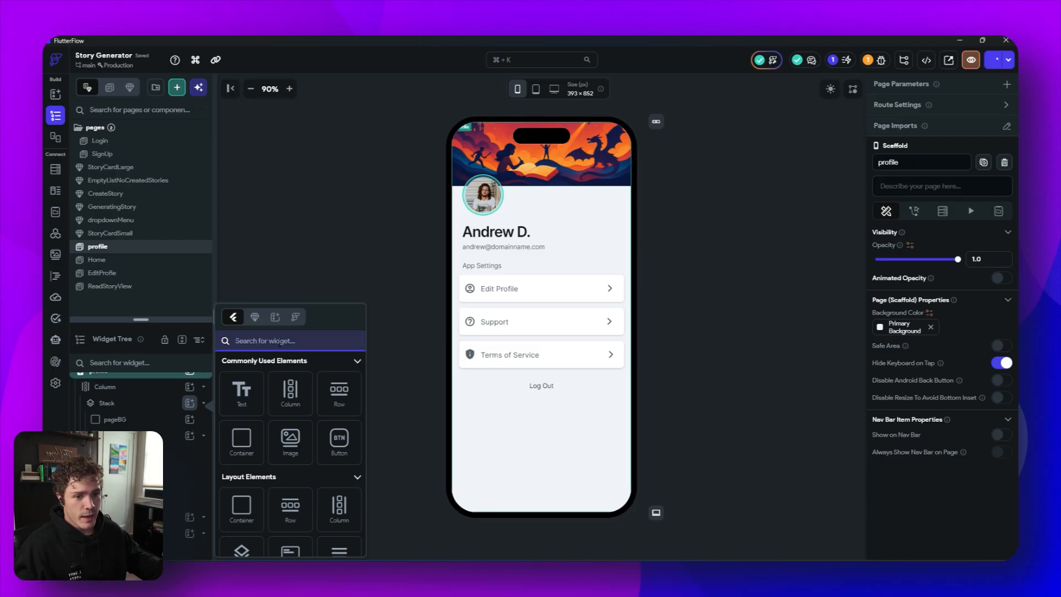
text(icon)
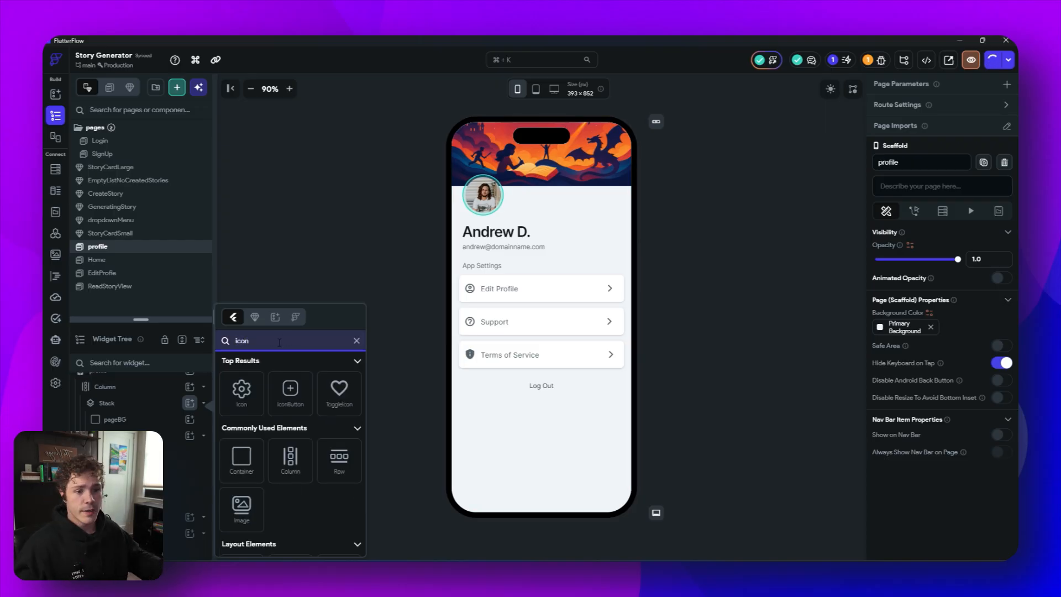
click(291, 393)
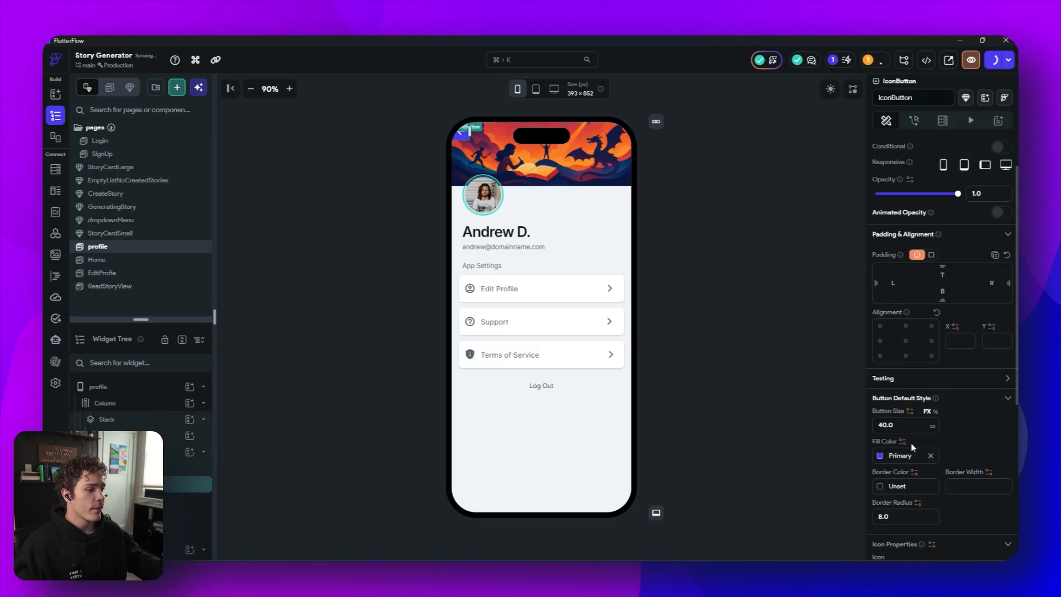
- Set the icon button's size to 48 and its border radius to 12
drag(902, 425, 870, 426)
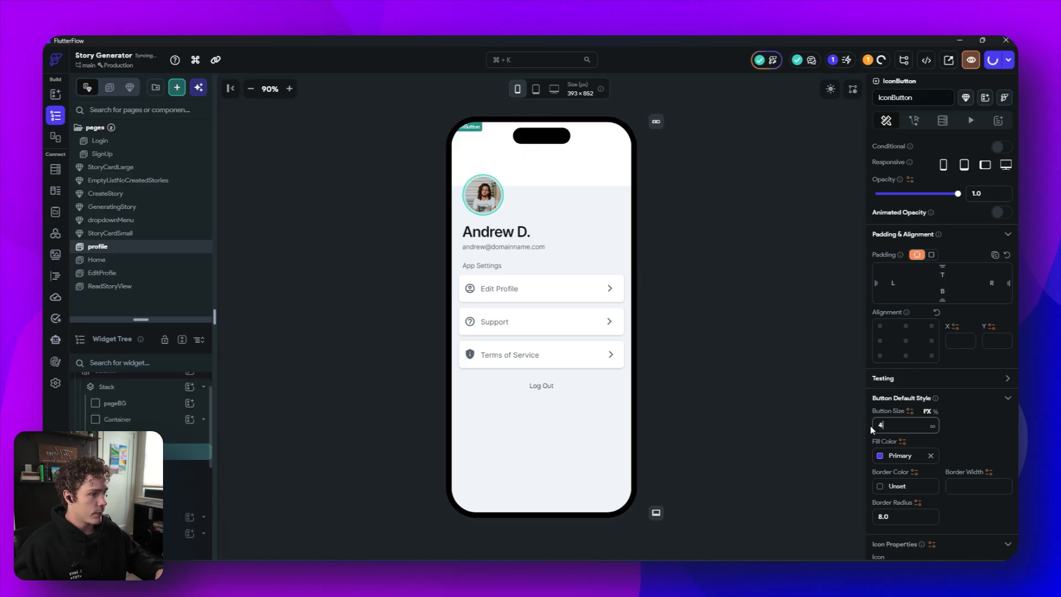
text(48)
key(Tab)
text(12)
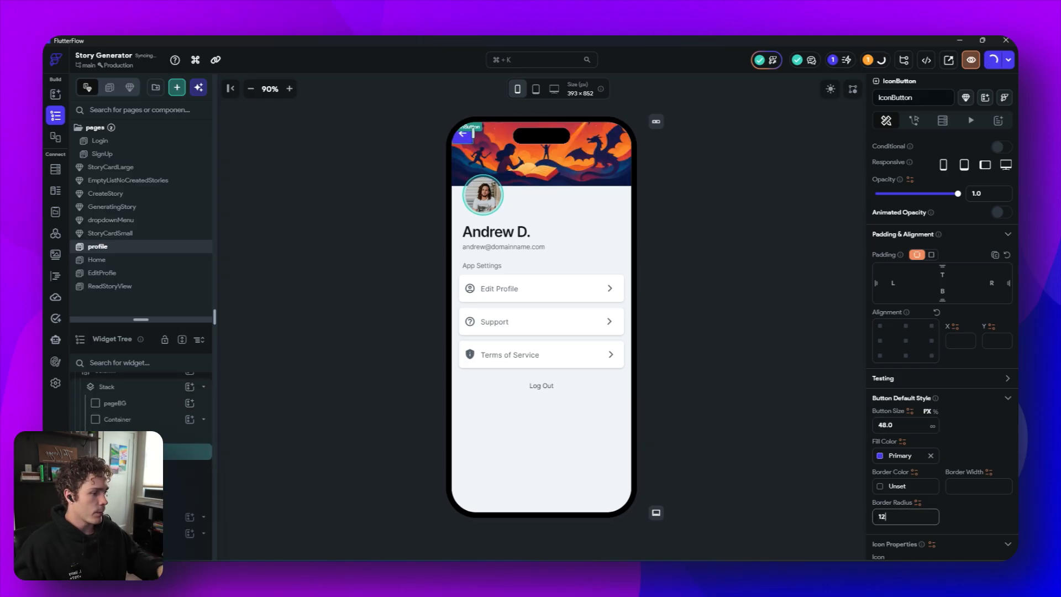
- Set the icon button's fill color to Secondary Background and its icon color to Primary Text
scroll(883, 303, down, 3)
click(884, 303)
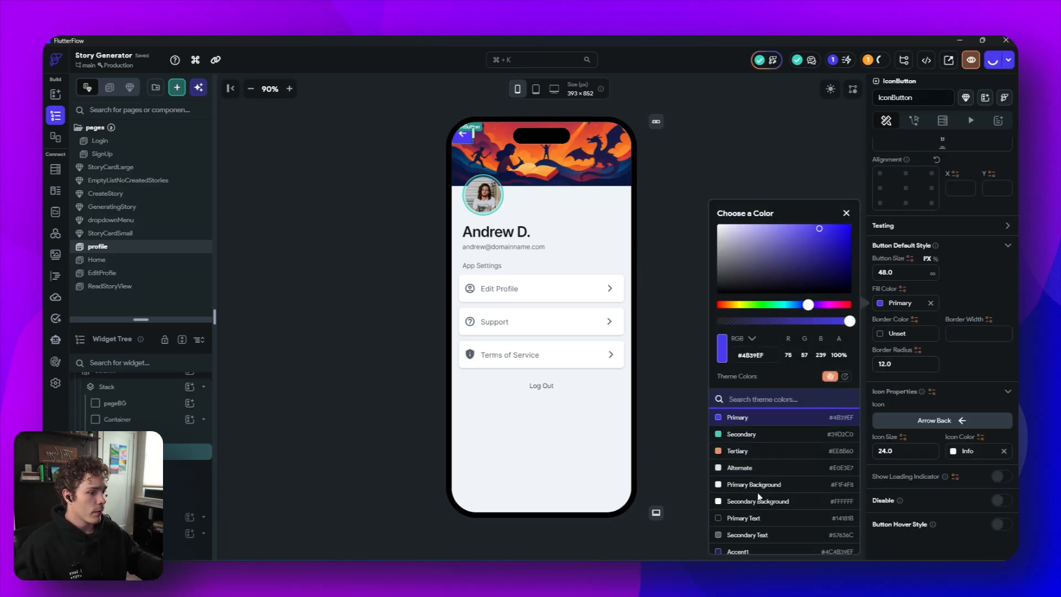
click(791, 487)
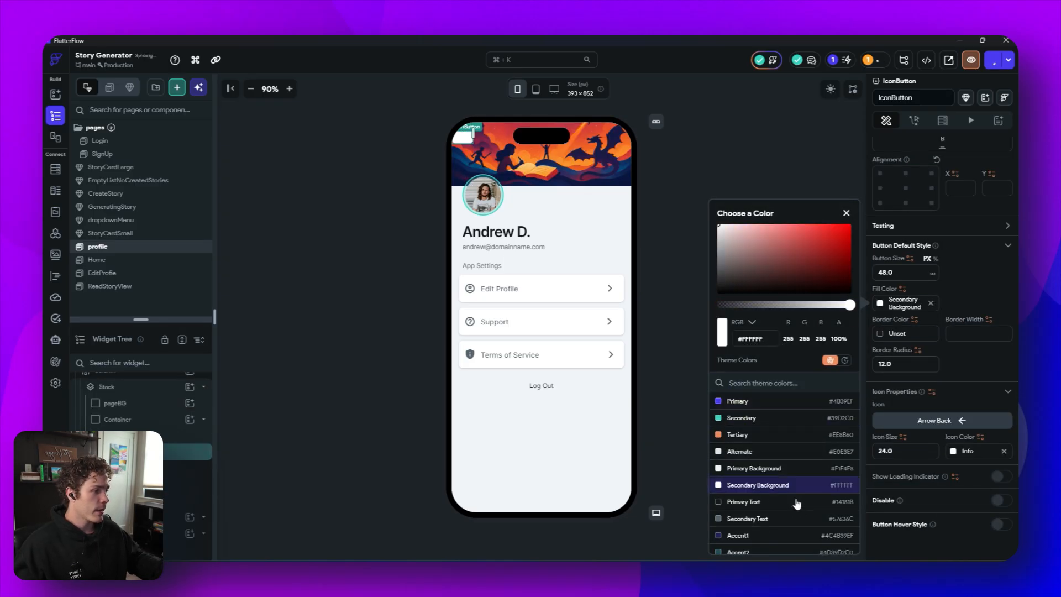
click(953, 451)
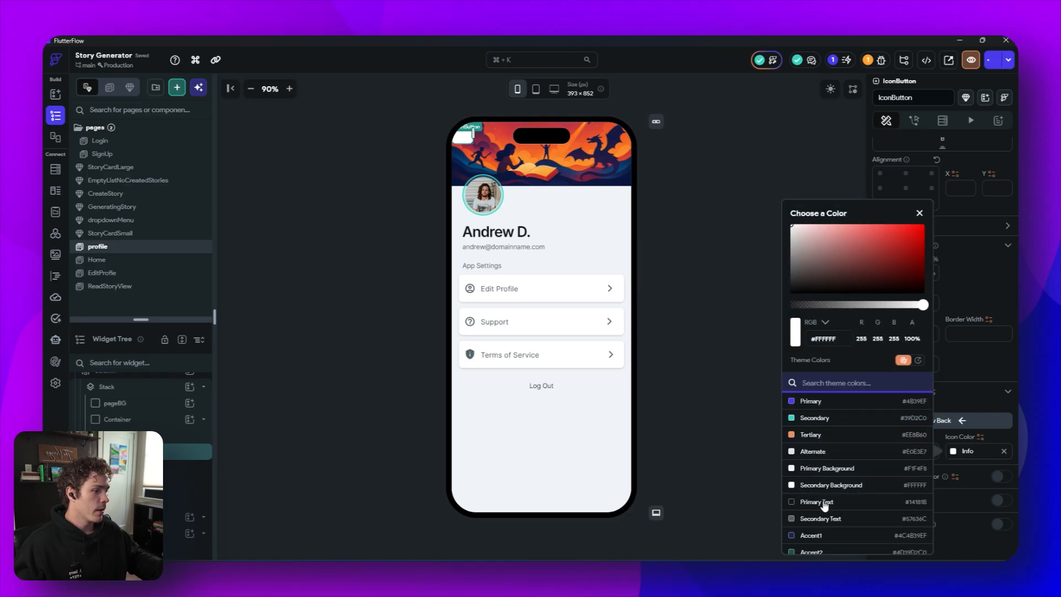
click(827, 503)
click(976, 394)
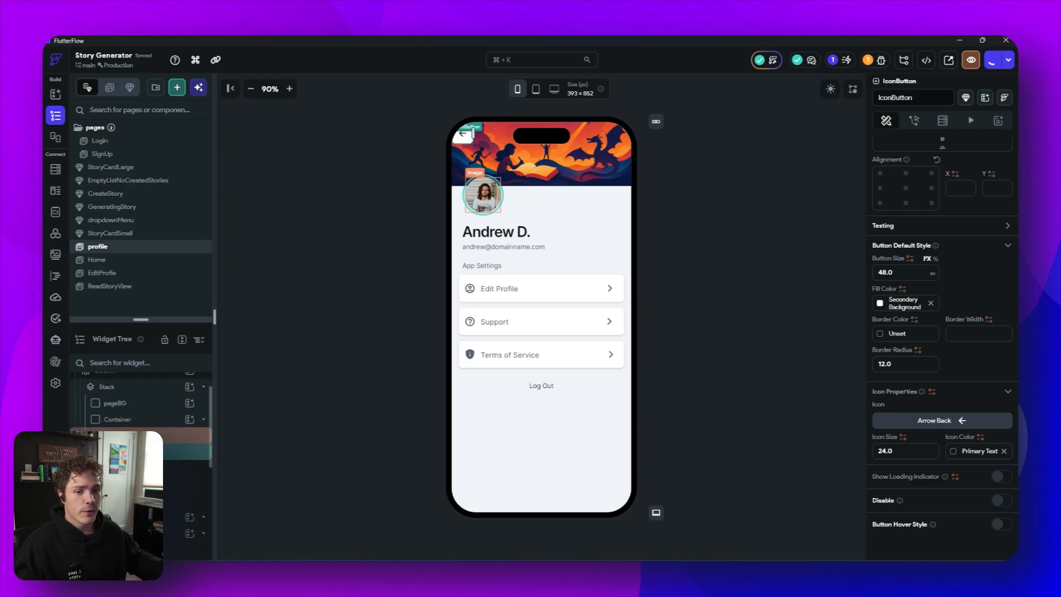
- Wrap the icon button in a Container and turn on Safe Area for that Container
right_click(183, 451)
click(187, 399)
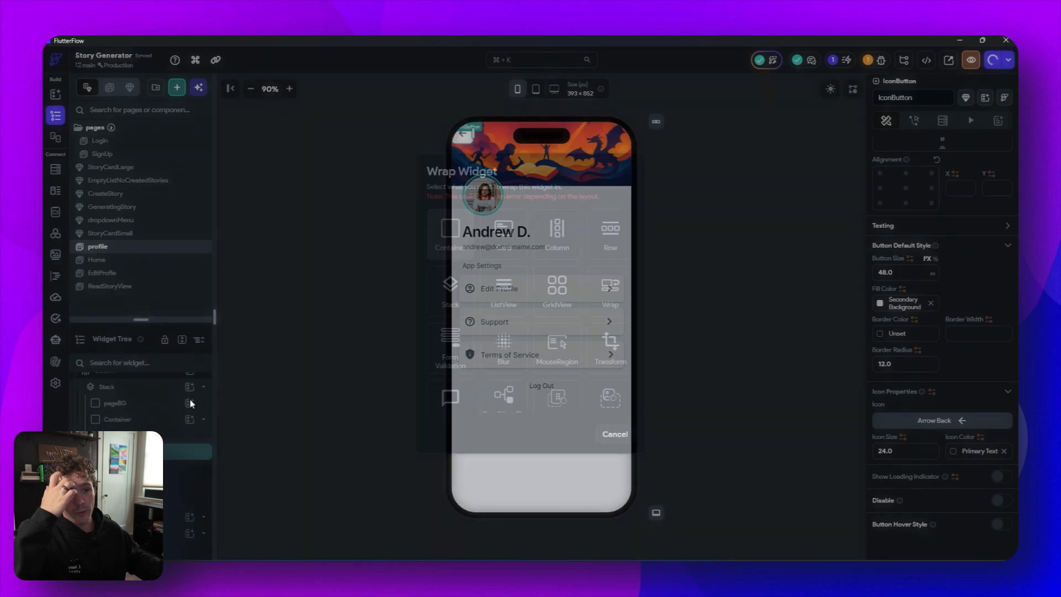
click(446, 239)
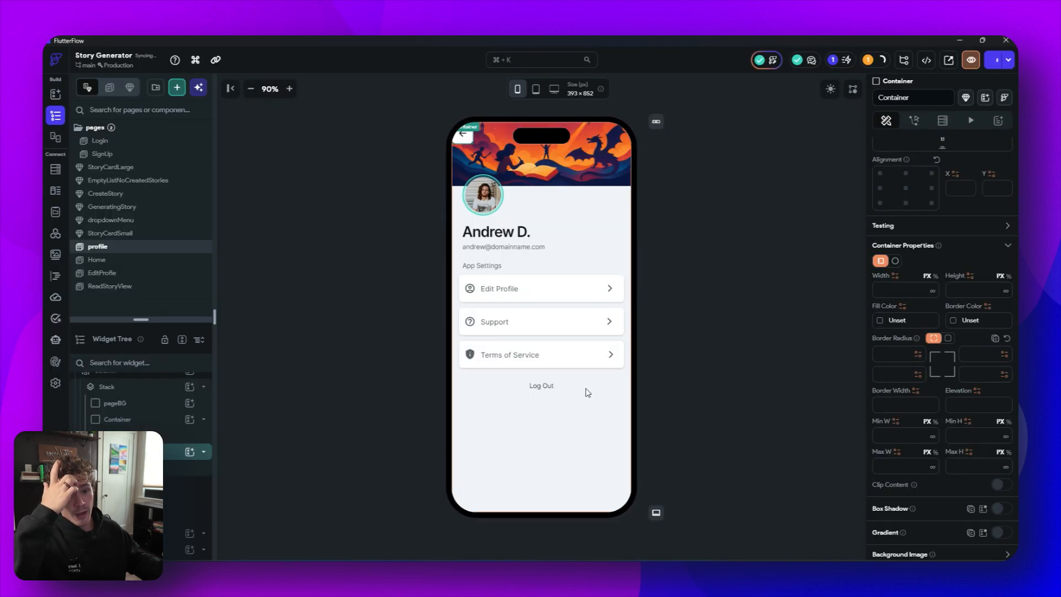
scroll(953, 466, down, 5)
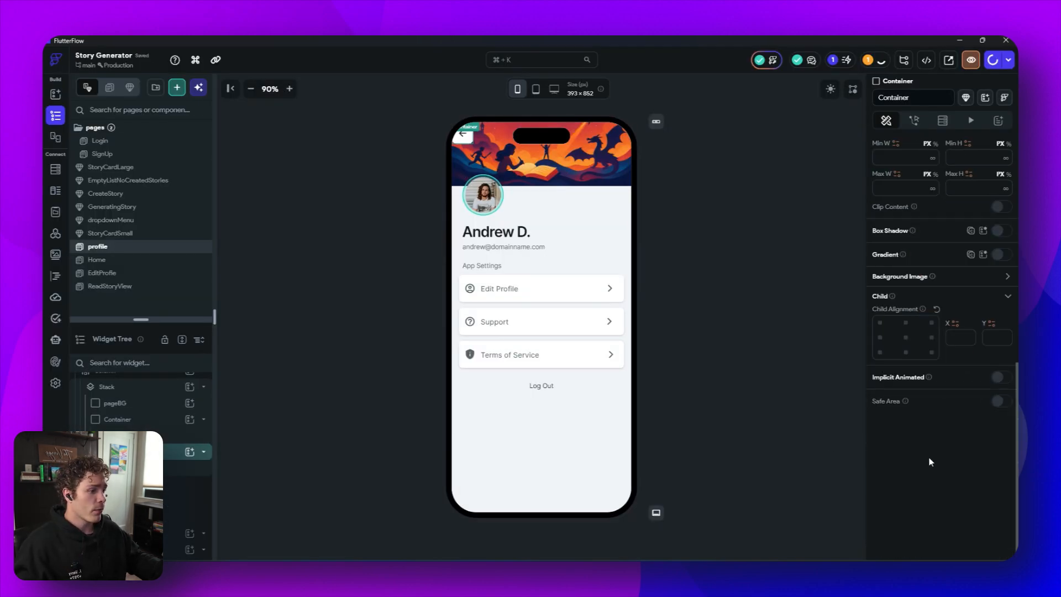
click(1000, 402)
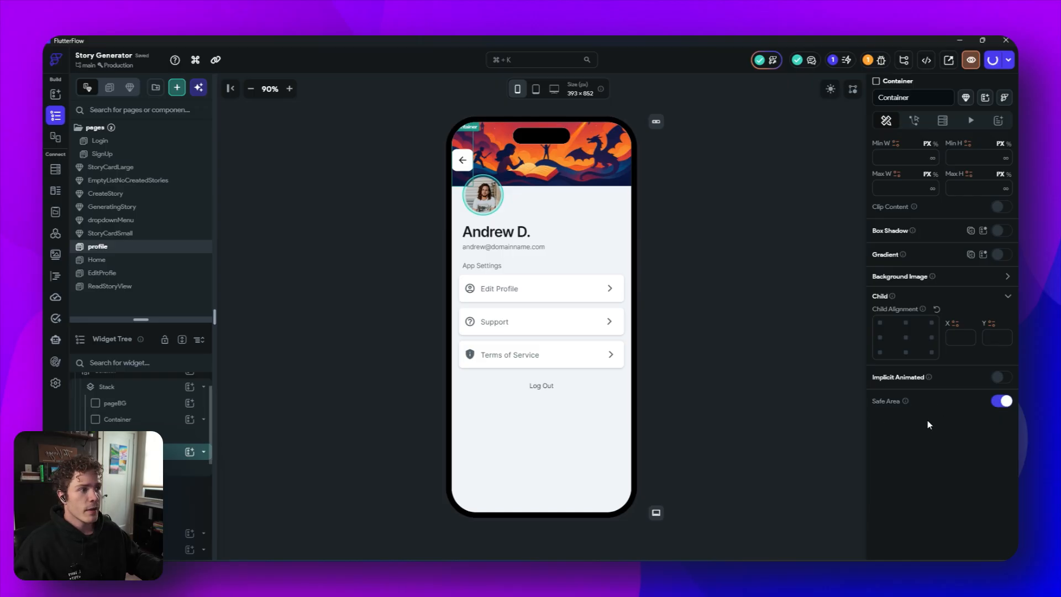
scroll(938, 307, up, 5)
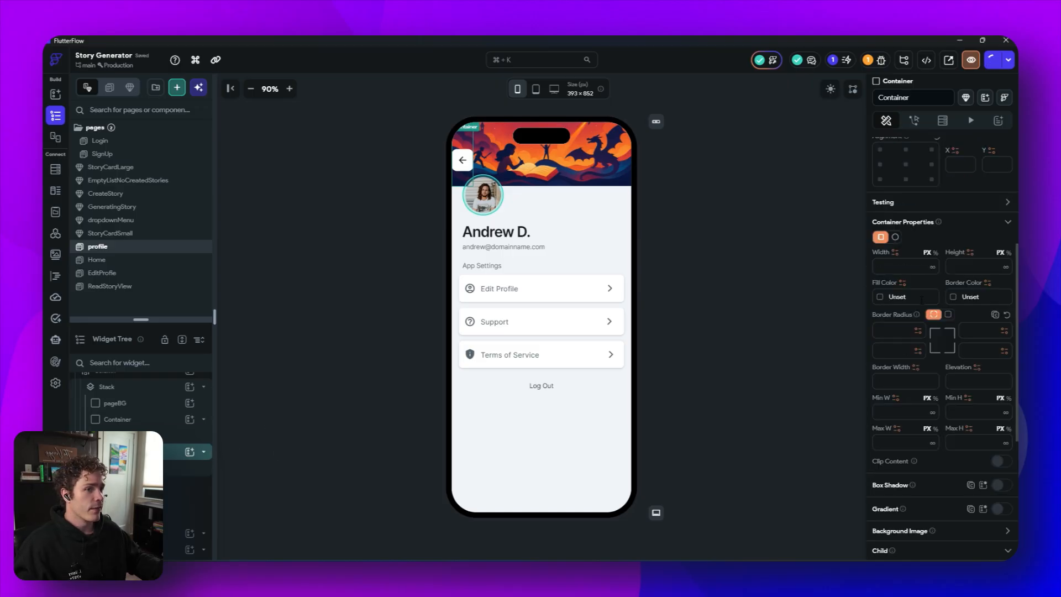
scroll(938, 307, up, 4)
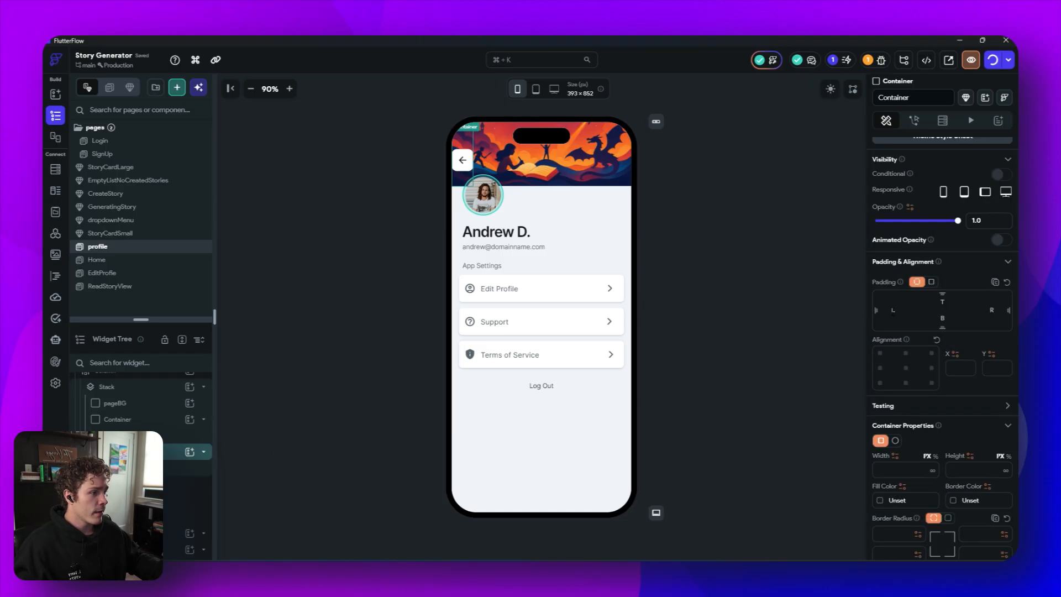
click(778, 272)
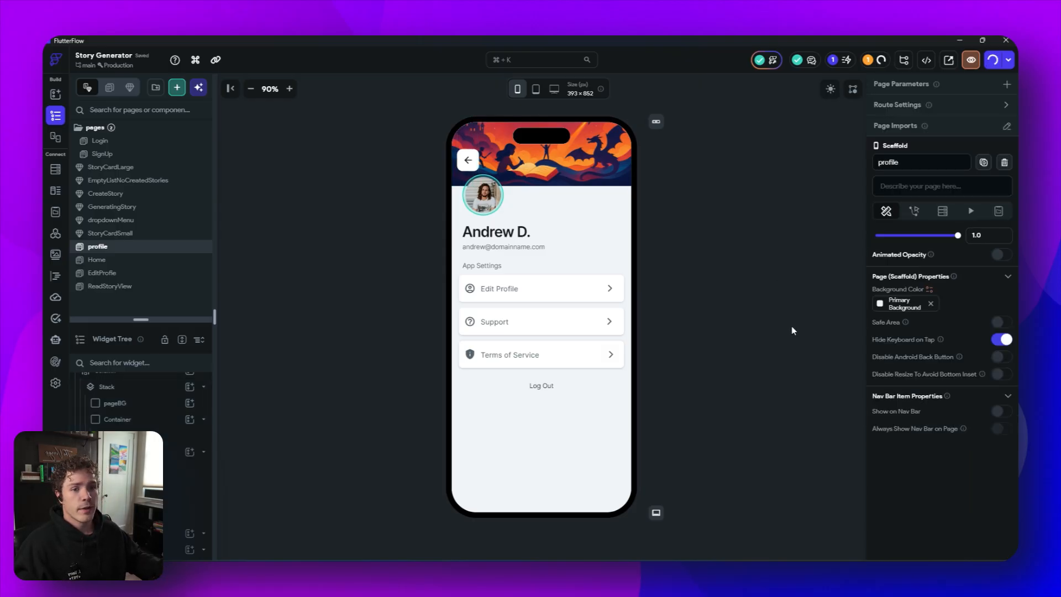
- Select the Edit Profile row and open its Action Flow Editor with an On Tap trigger
click(462, 281)
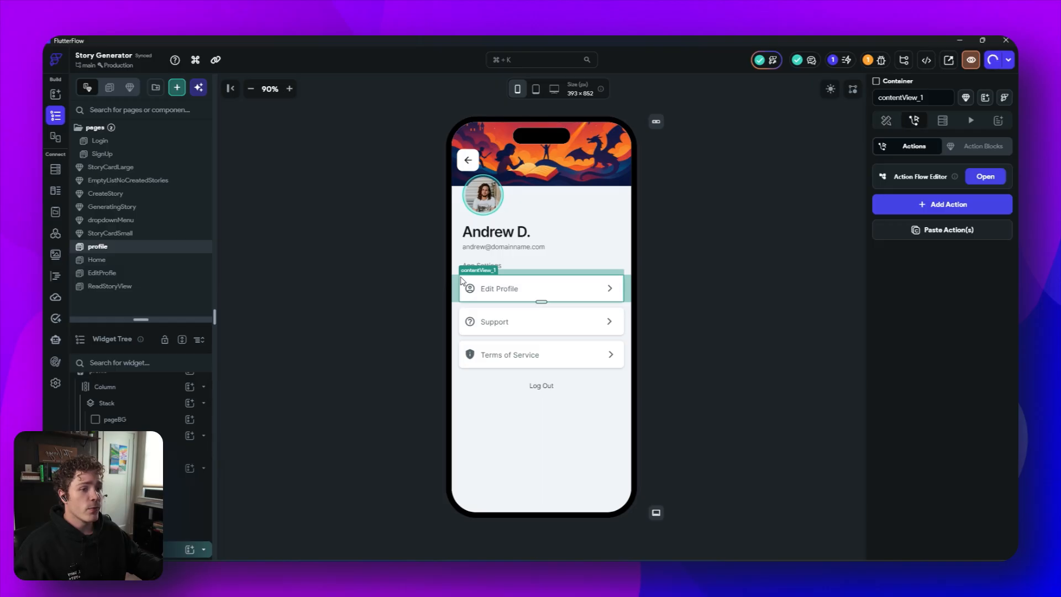
click(985, 177)
click(500, 224)
click(559, 355)
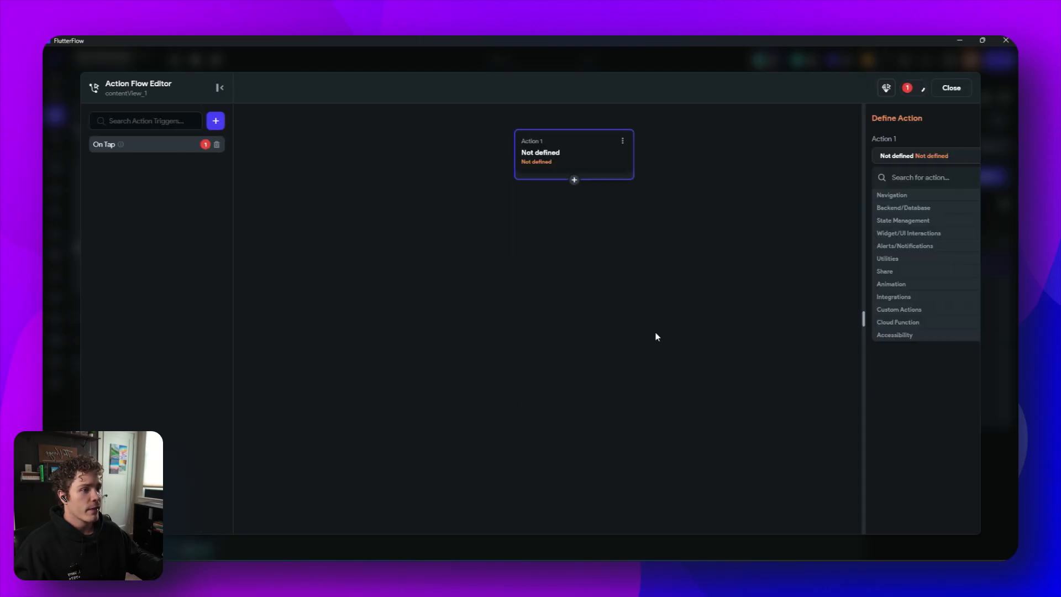
- Set the Edit Profile row's tap action to navigate to the profile page
click(885, 199)
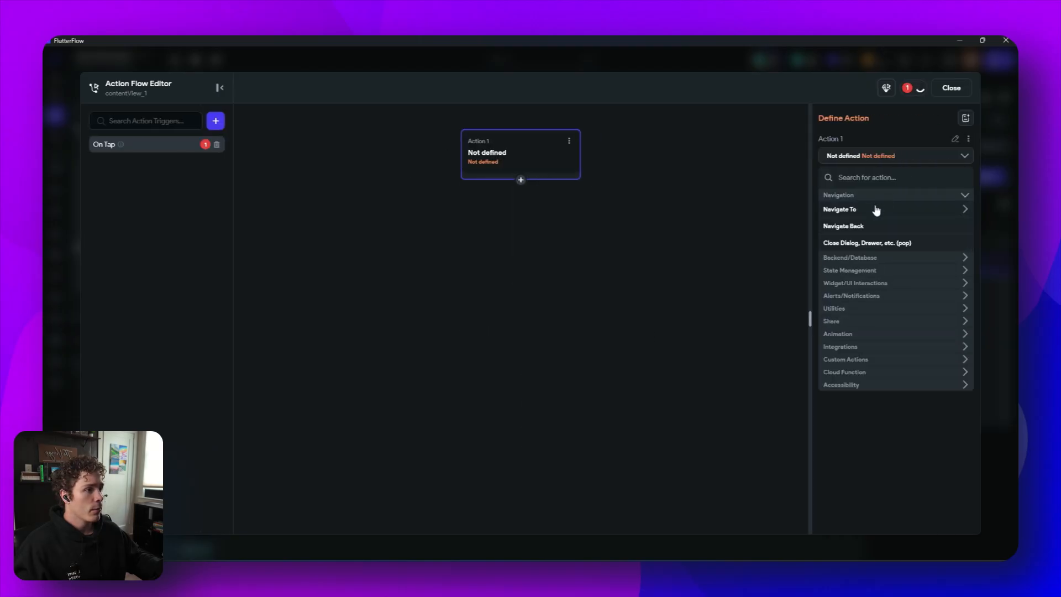
click(876, 210)
click(851, 281)
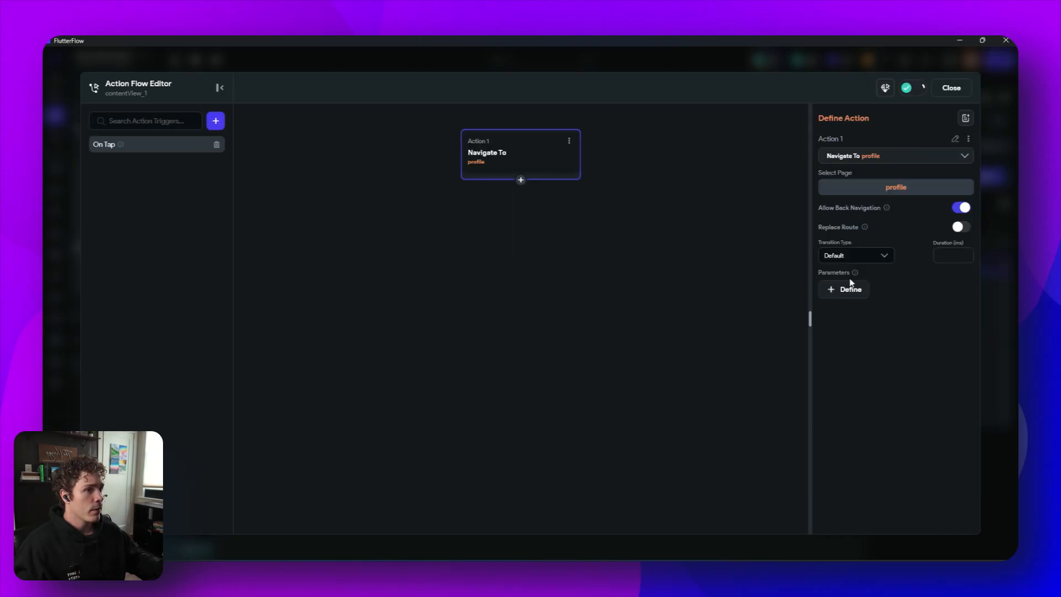
- Change the Edit Profile row's action to navigate to the EditProfile page and close the Action Flow Editor
click(889, 157)
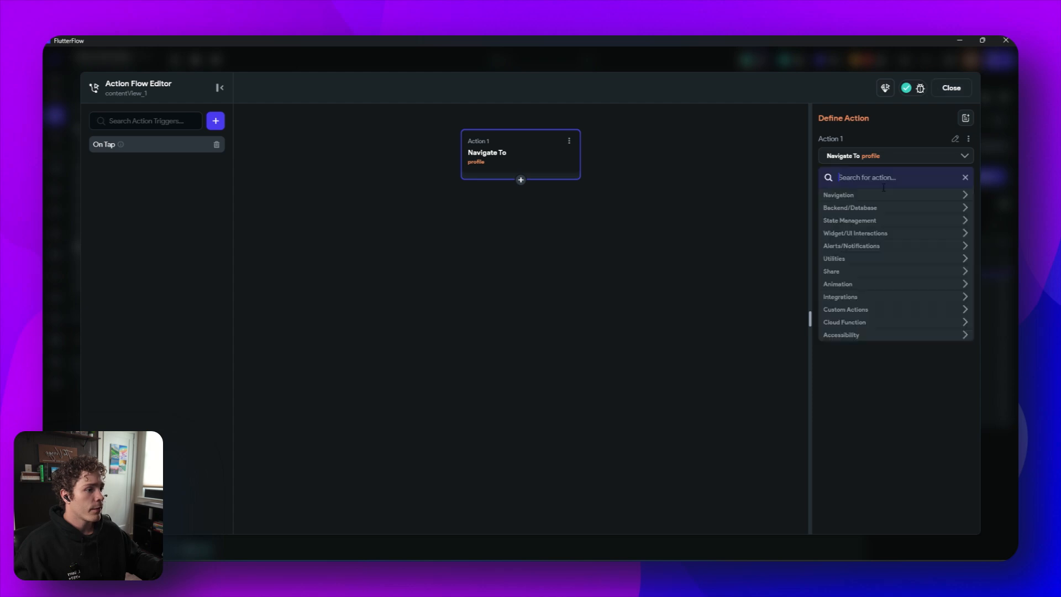
click(867, 198)
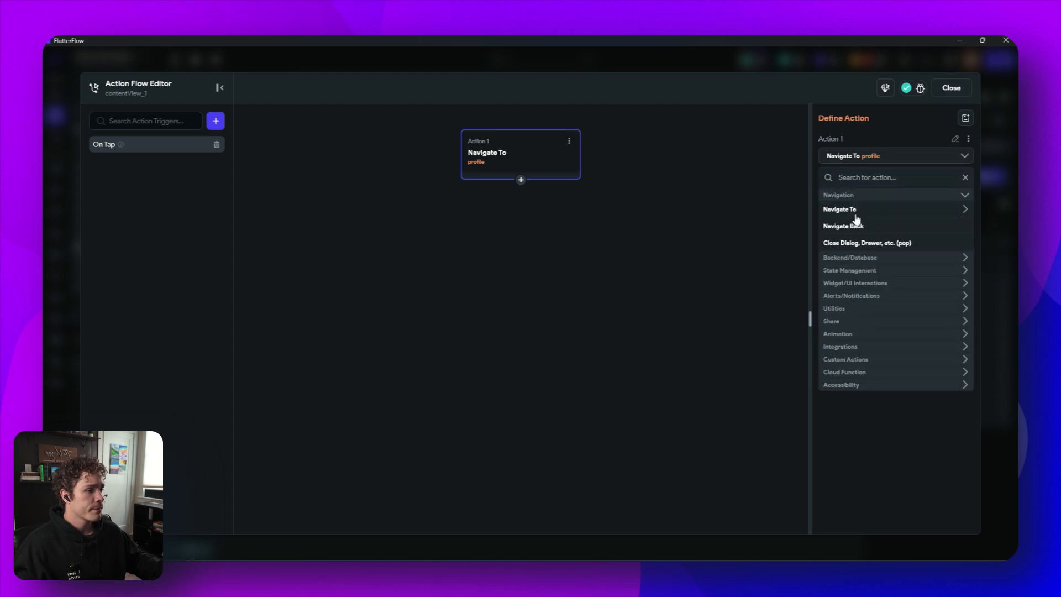
click(855, 213)
click(855, 231)
click(951, 90)
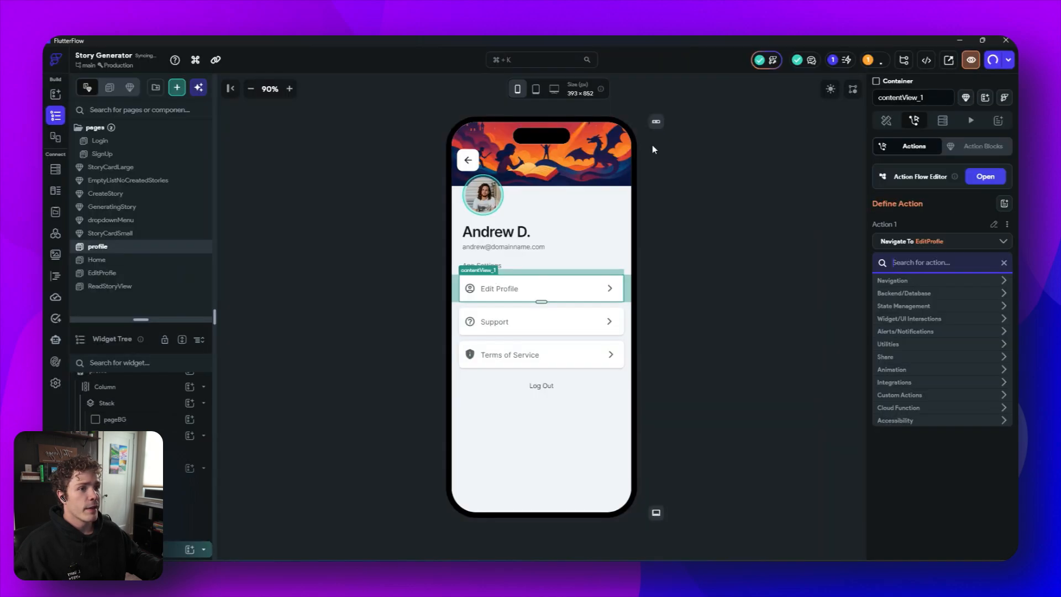
- Give the profile page's back button an On Tap action that navigates to the Home page
click(468, 160)
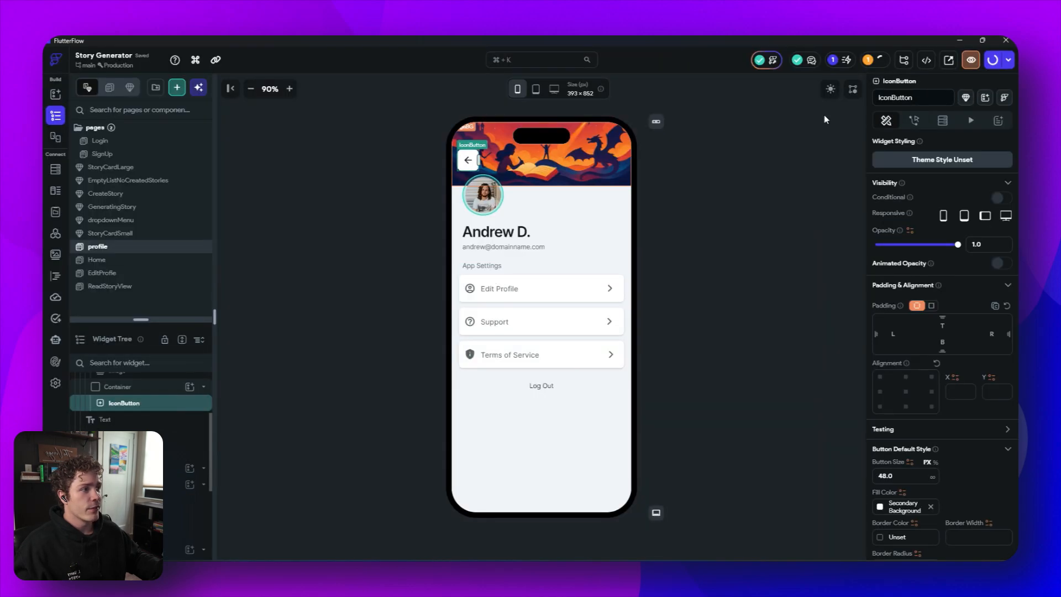
click(914, 121)
click(982, 176)
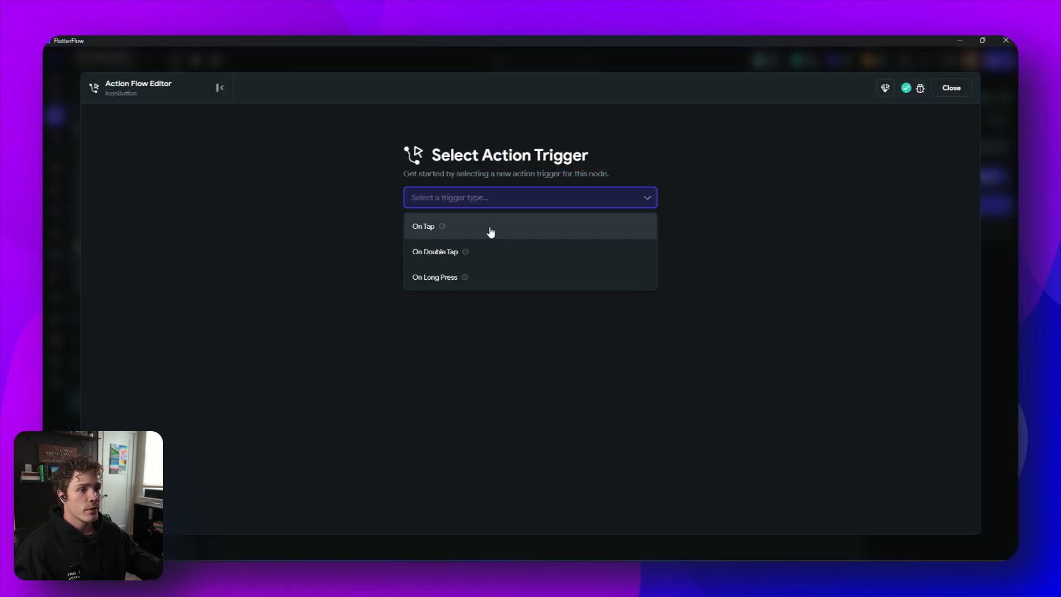
click(490, 232)
click(608, 360)
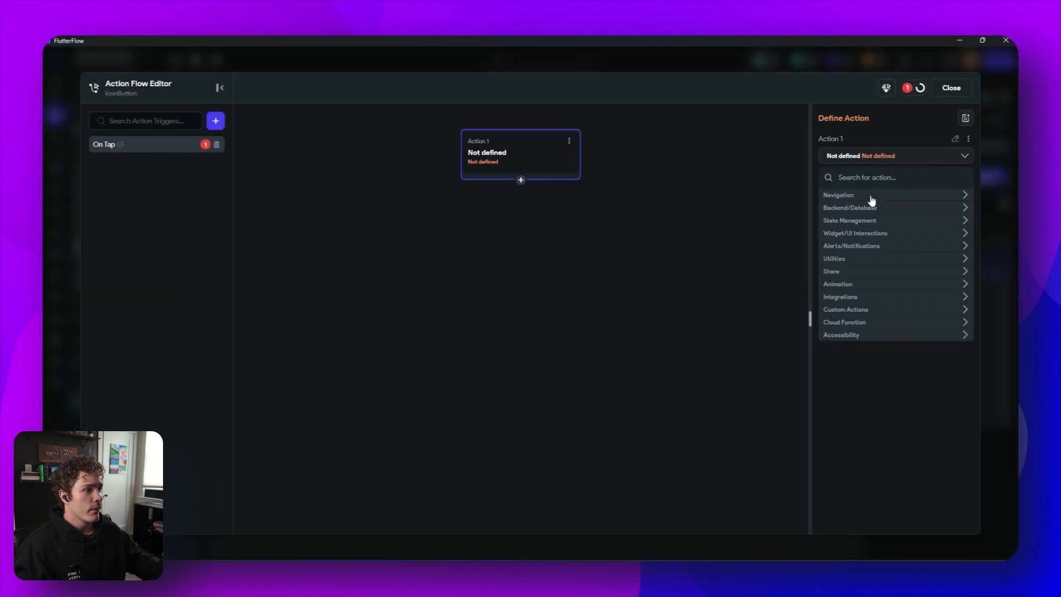
click(871, 197)
click(854, 213)
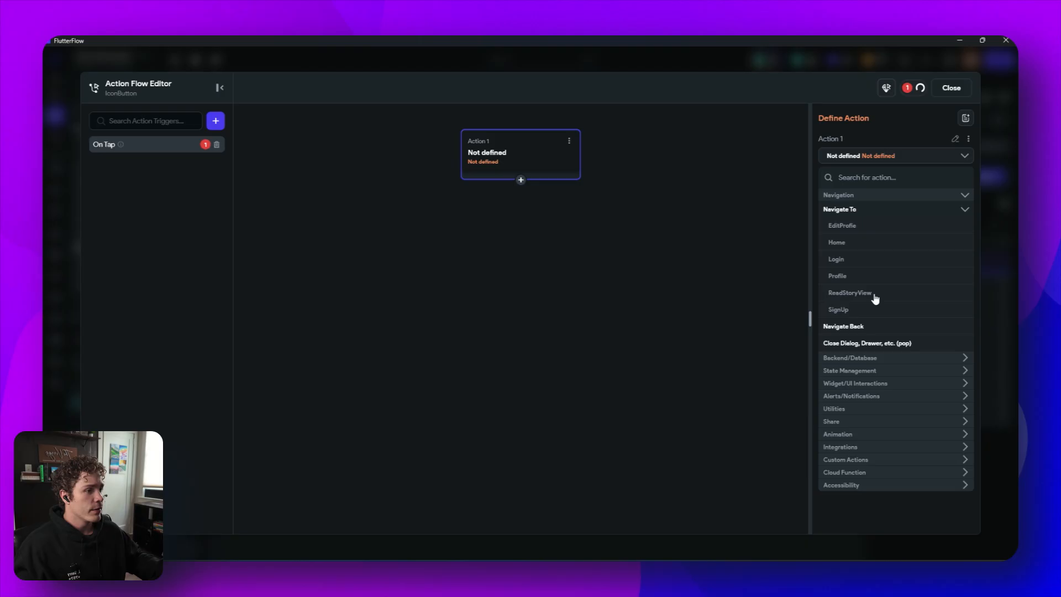
click(836, 243)
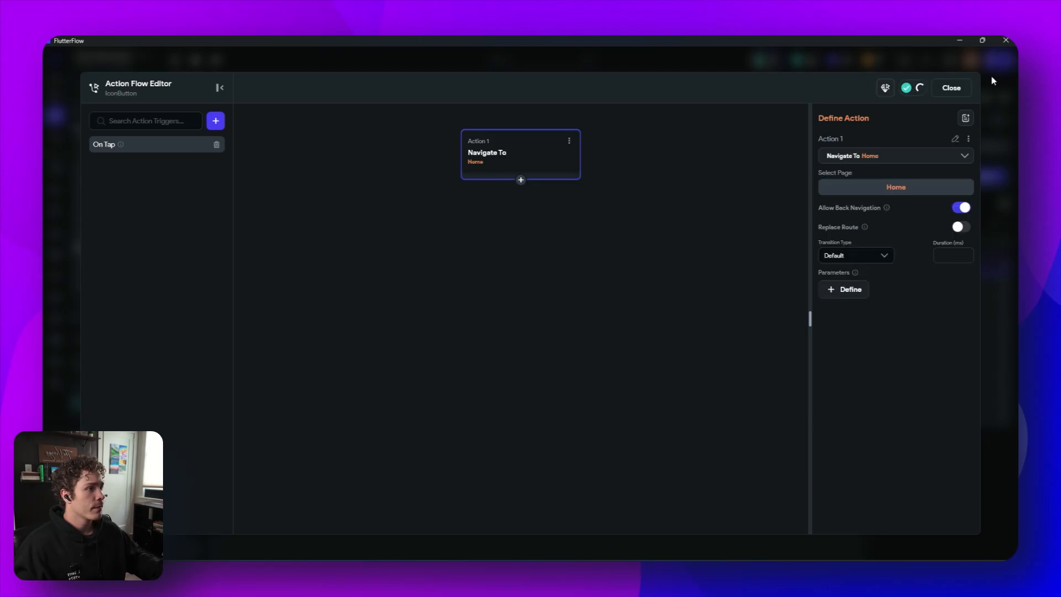
click(950, 90)
- On the EditProfile page, set the back button's tap action to navigate to the profile page
click(413, 203)
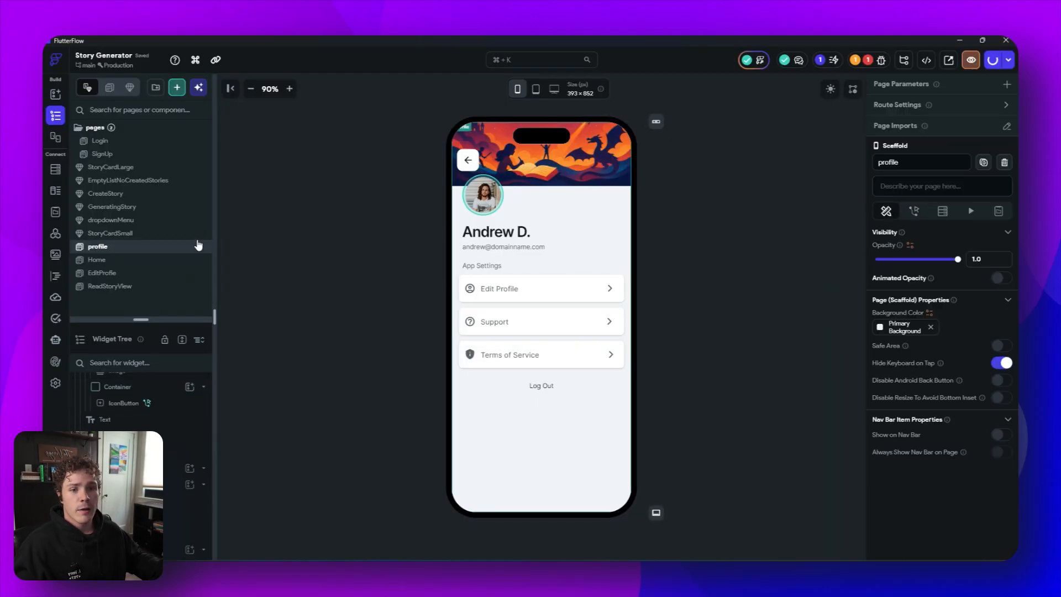
click(132, 274)
click(468, 161)
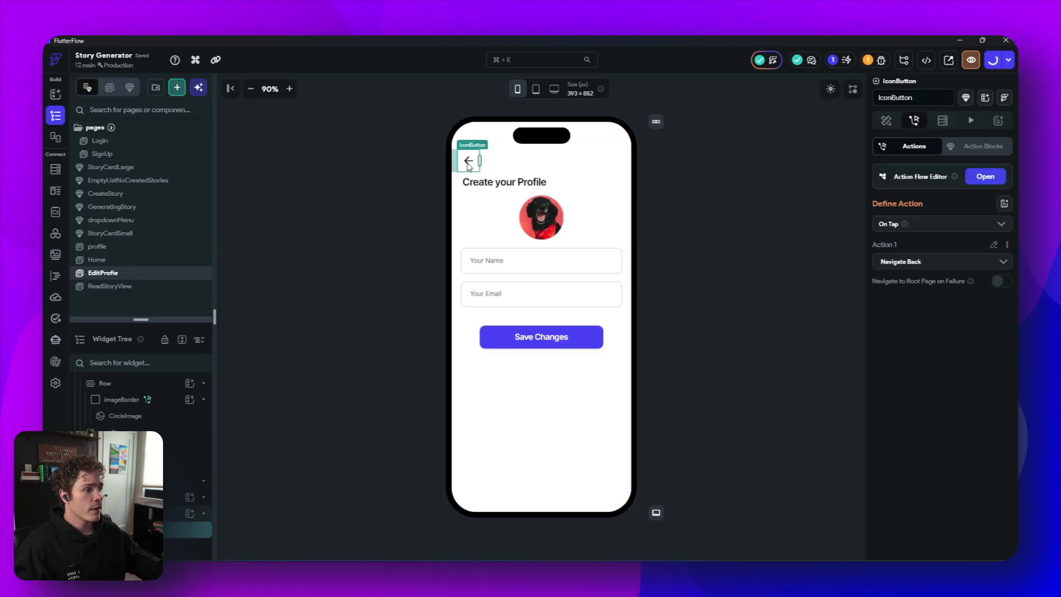
click(949, 261)
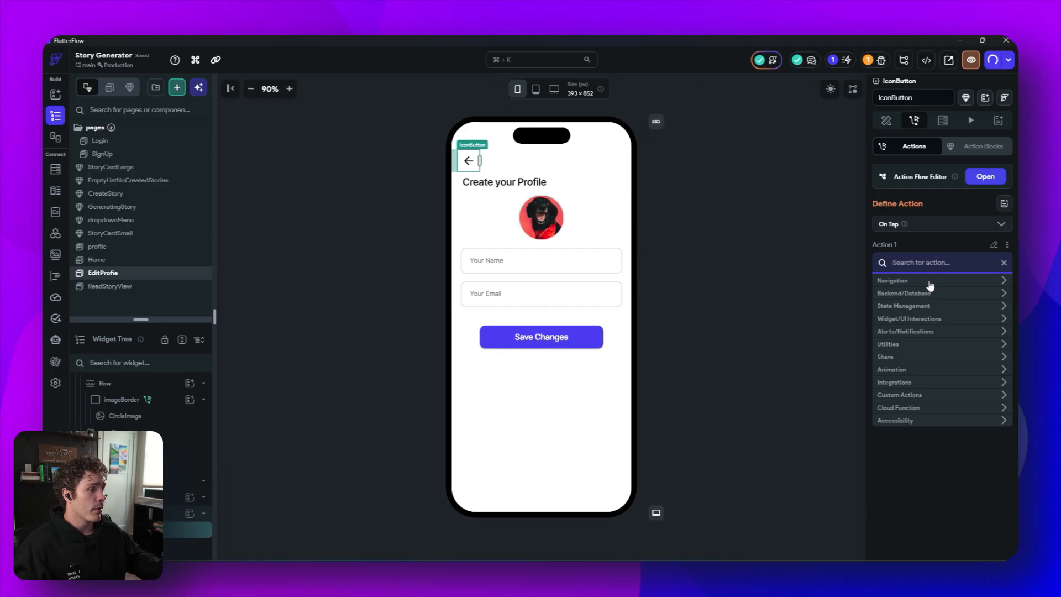
click(926, 282)
click(917, 298)
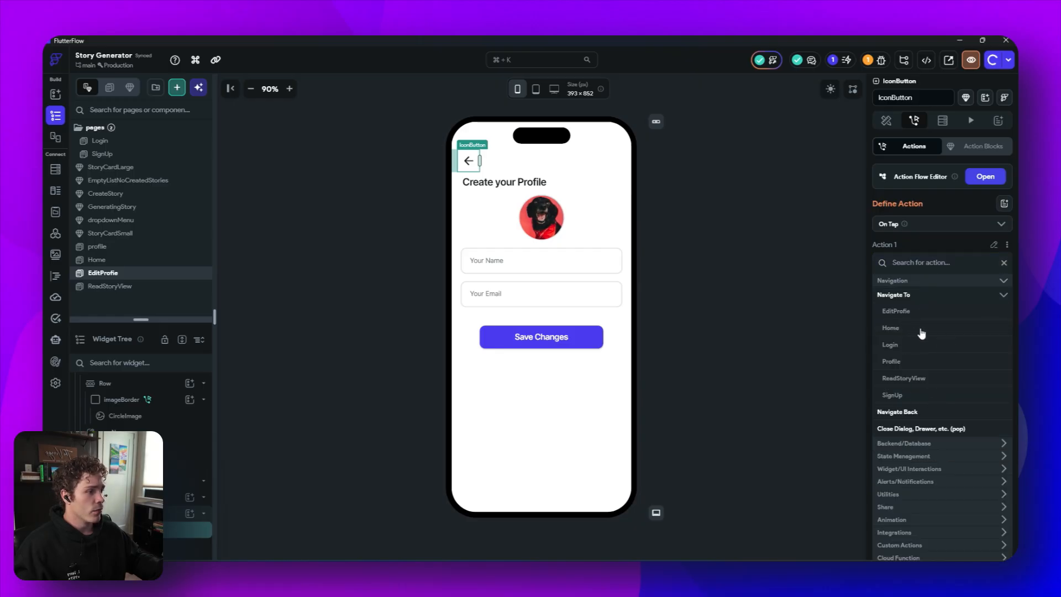
click(904, 363)
click(796, 300)
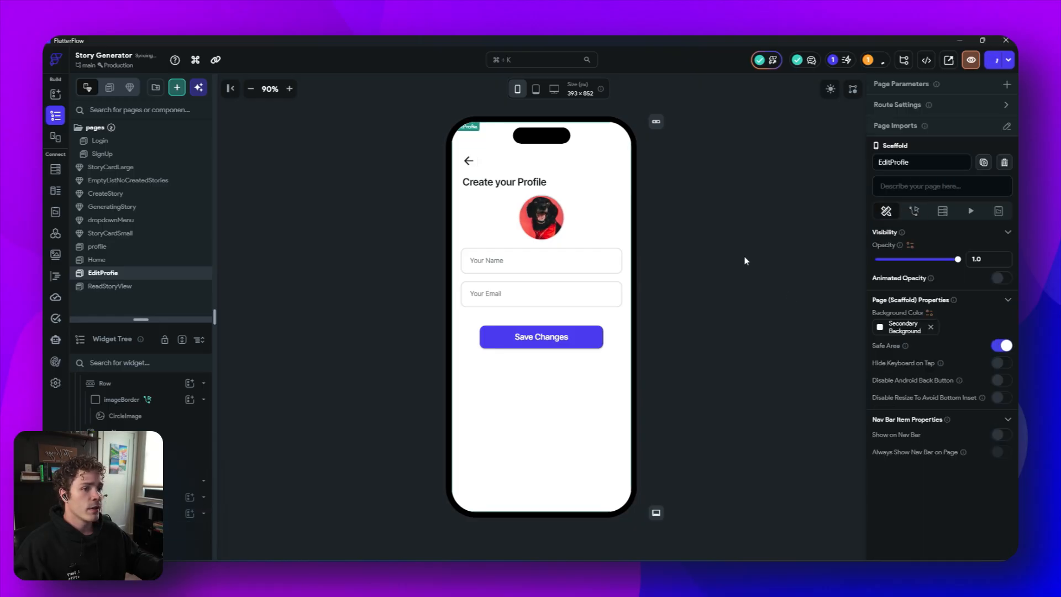
- Give the Save Changes button an On Tap action that navigates to the profile page
click(534, 336)
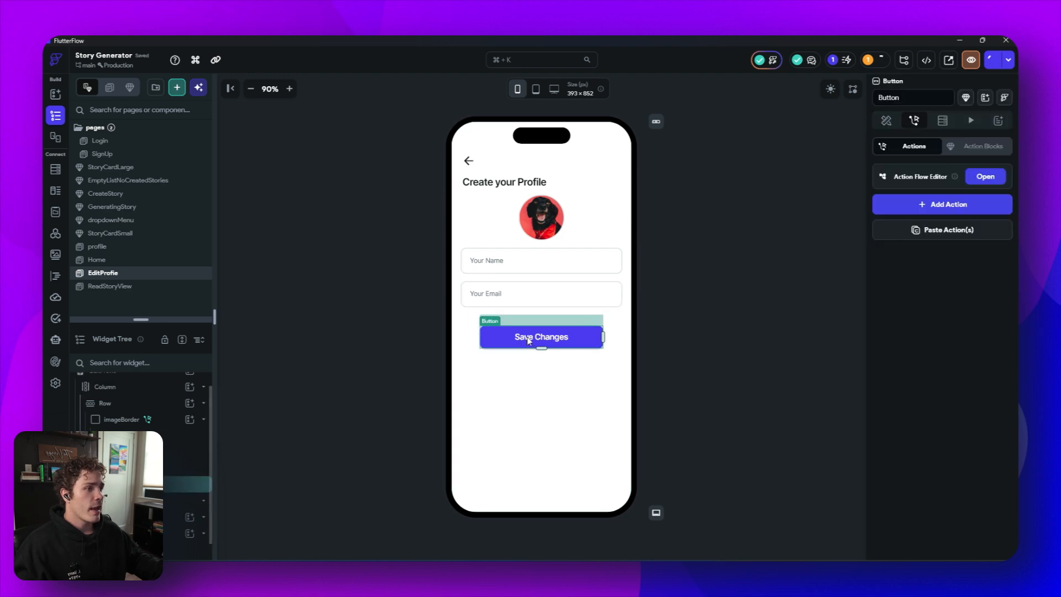
click(984, 177)
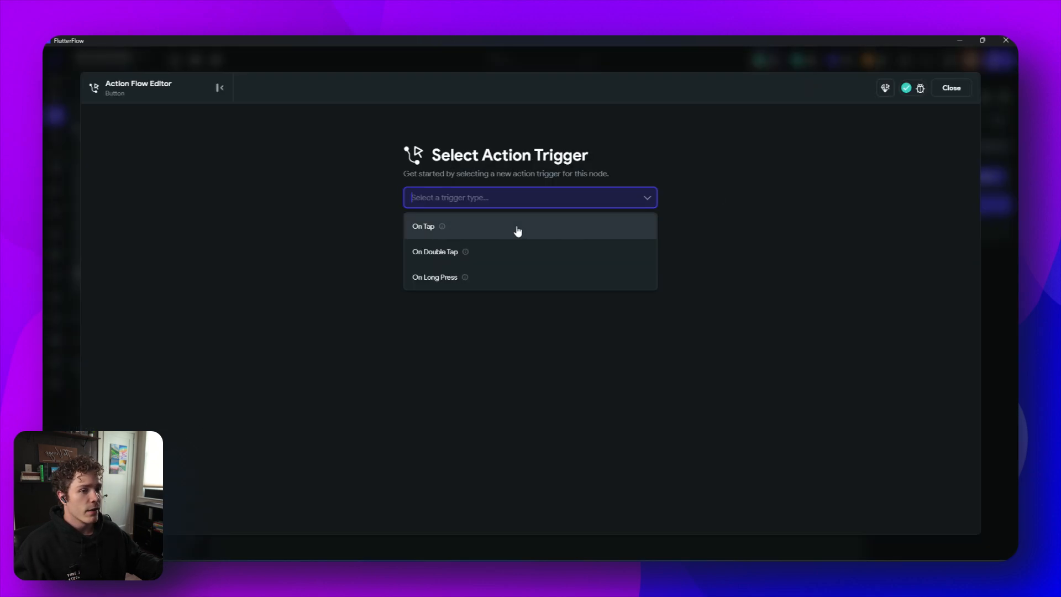
click(518, 231)
click(612, 356)
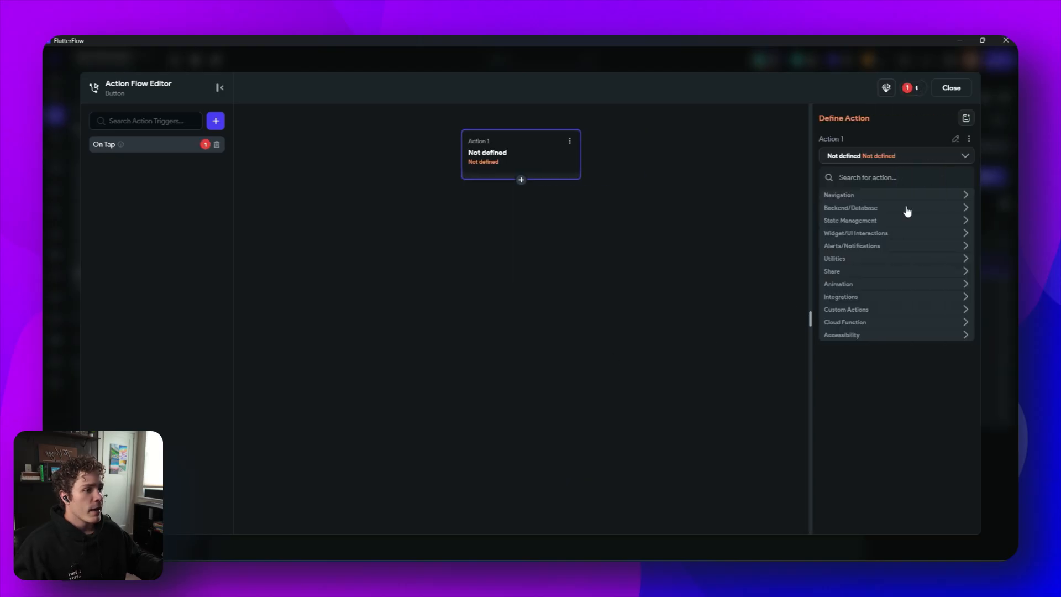
click(854, 196)
click(852, 209)
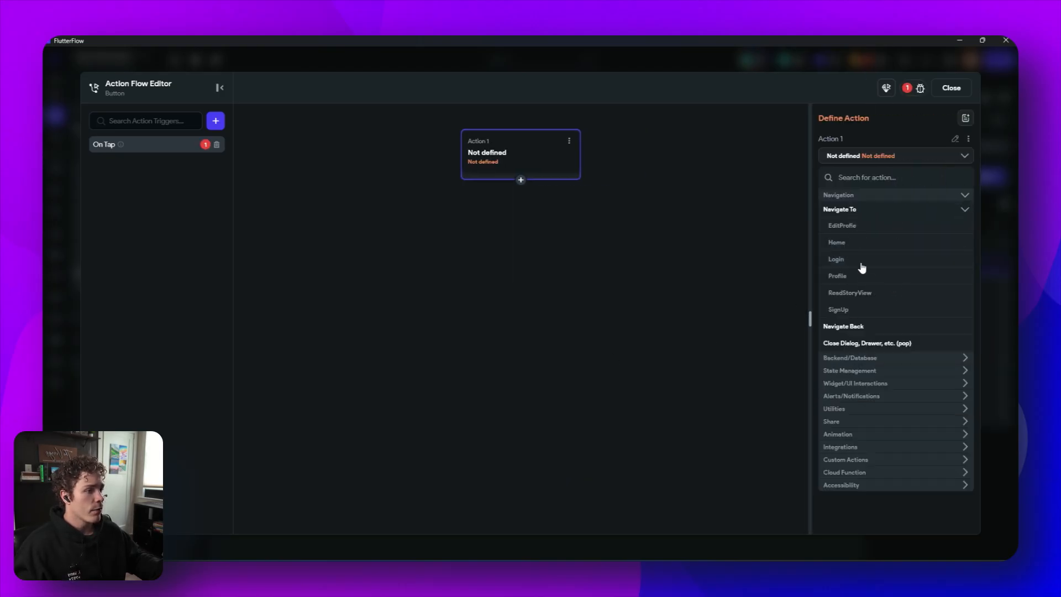
click(849, 279)
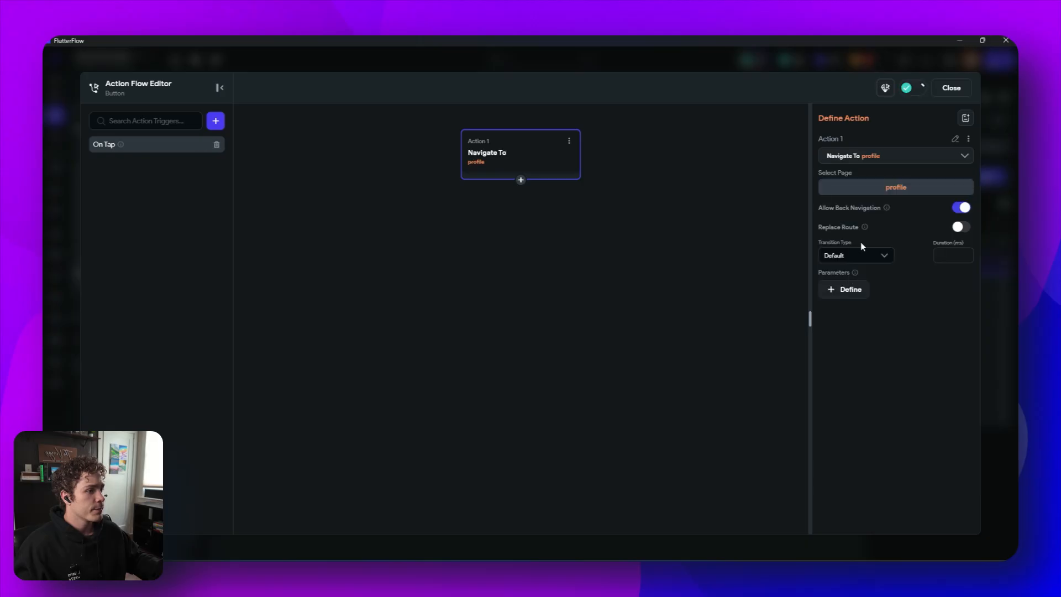
click(948, 88)
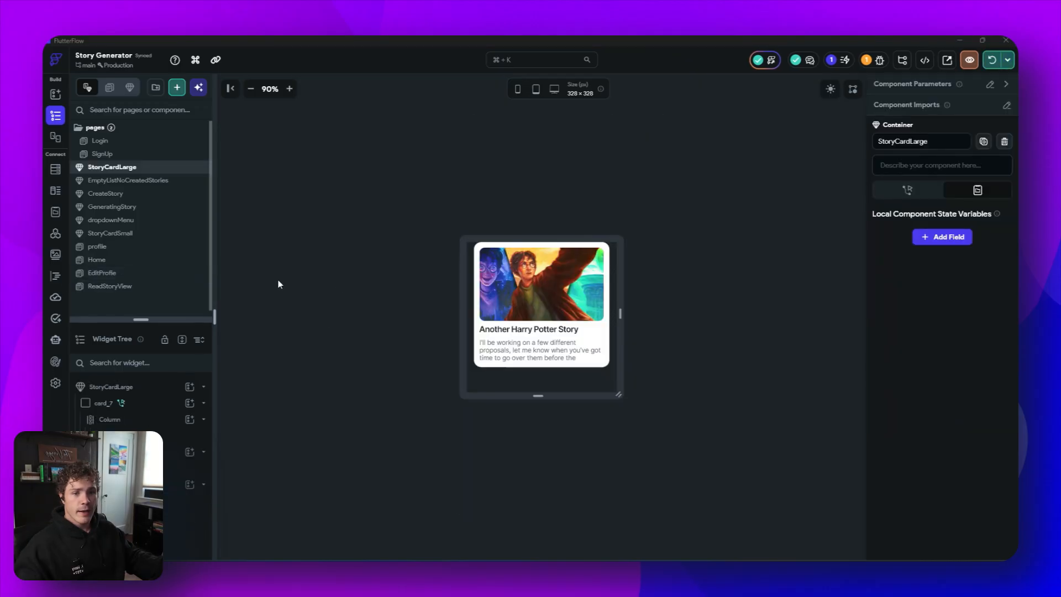
- On the ReadStoryView page, set the back button's tap action to navigate to the Home page
click(122, 289)
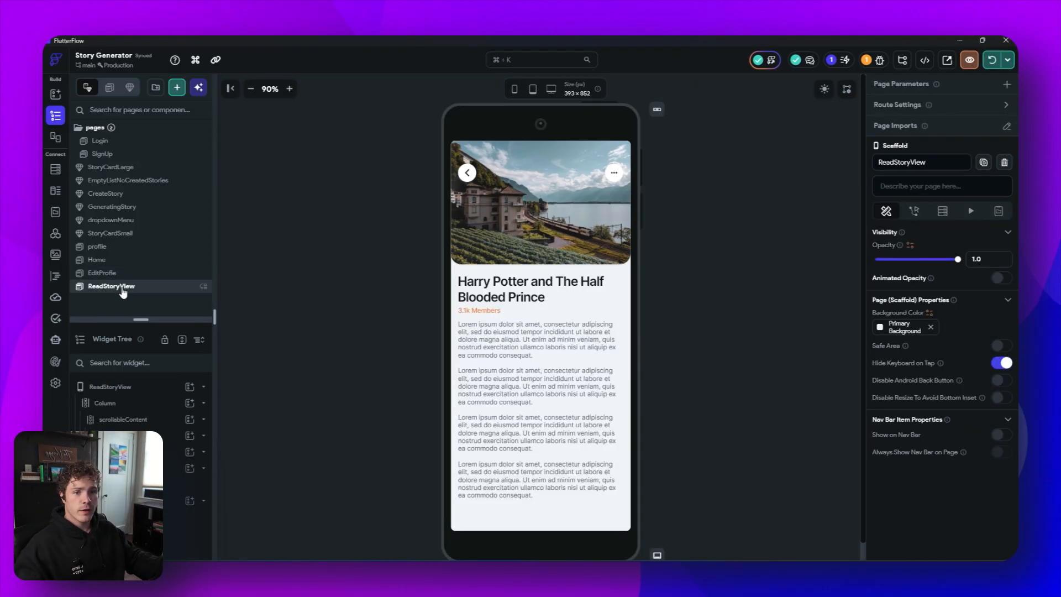
click(470, 179)
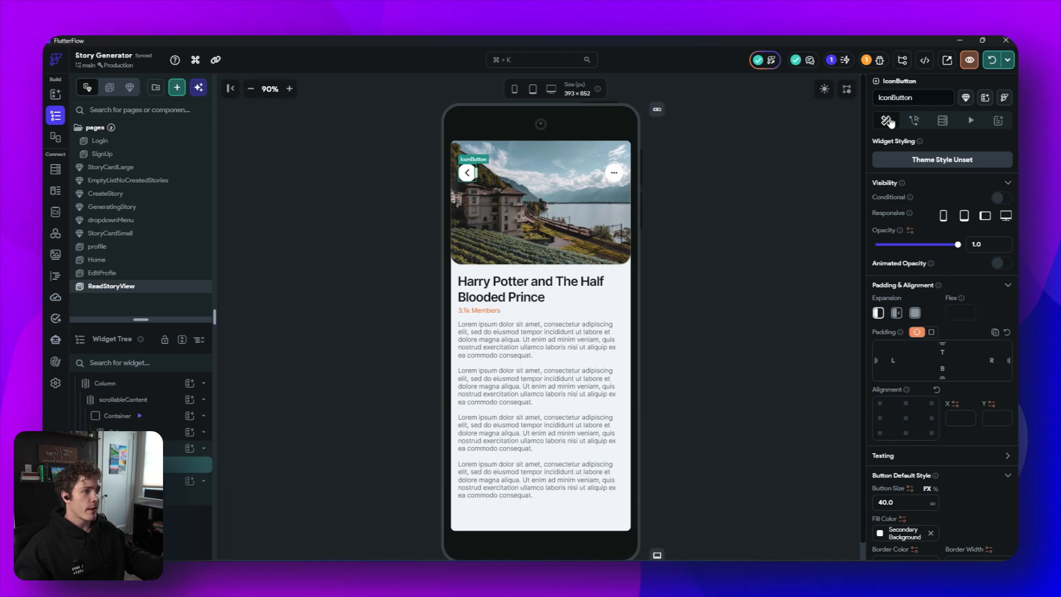
click(915, 122)
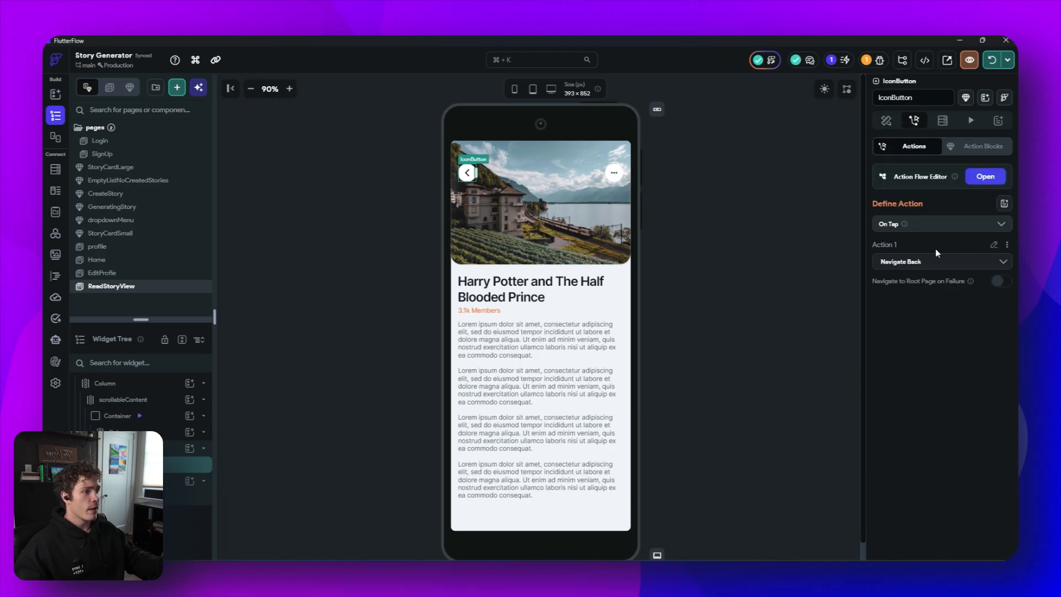
click(949, 264)
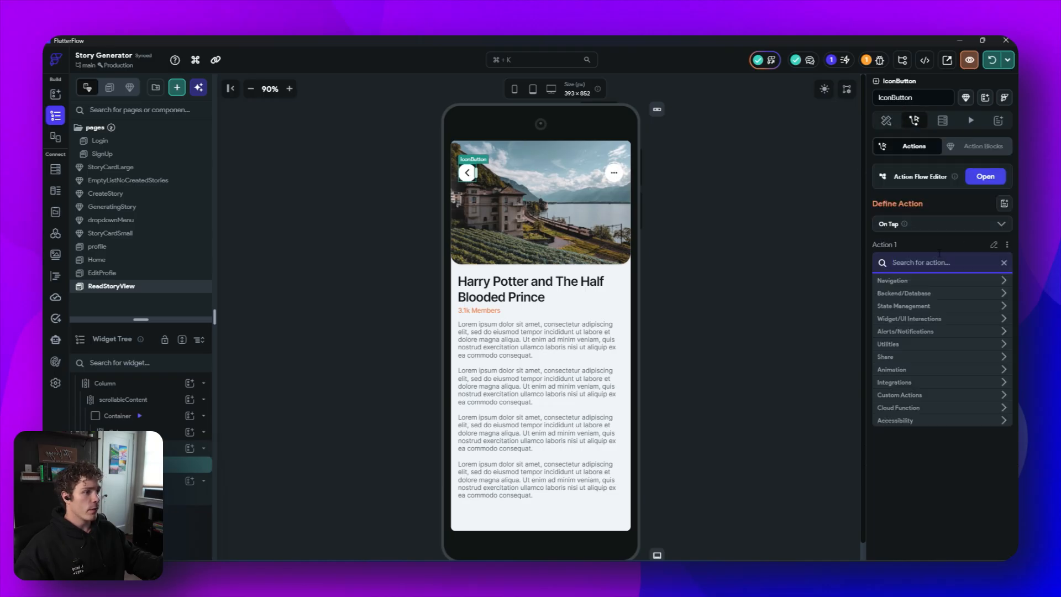
click(933, 281)
click(918, 299)
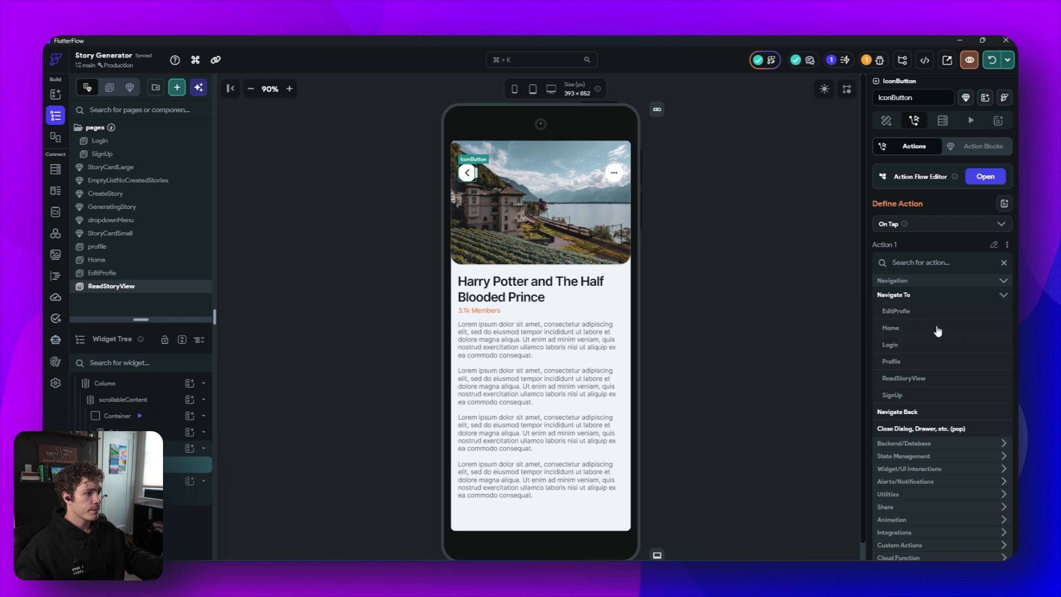
click(900, 331)
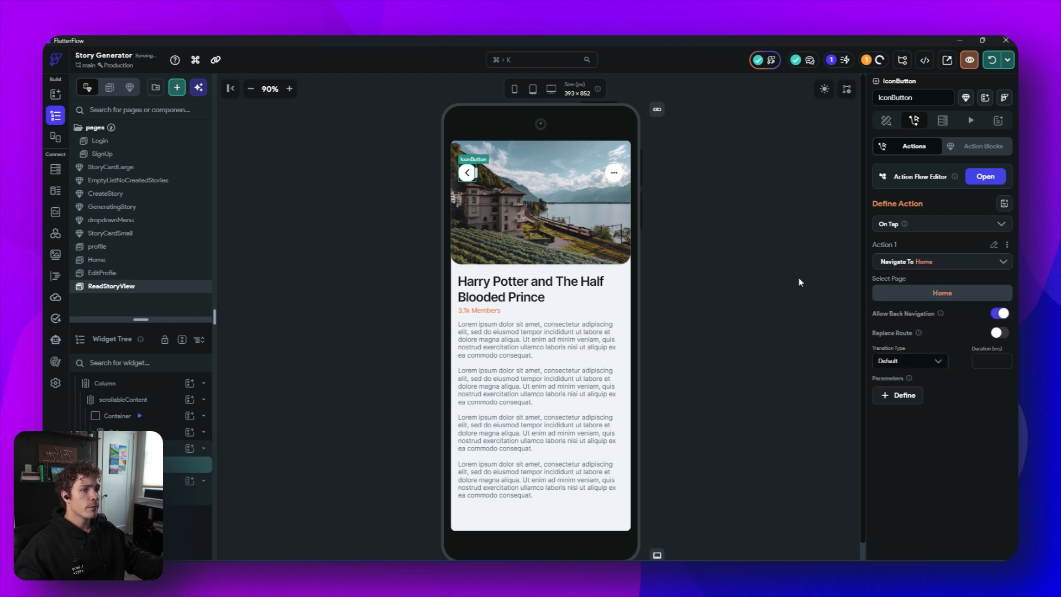
- Set the ReadStoryView back button's size to 48 and its border radius to 12
click(886, 120)
scroll(893, 373, down, 6)
drag(898, 350, 870, 349)
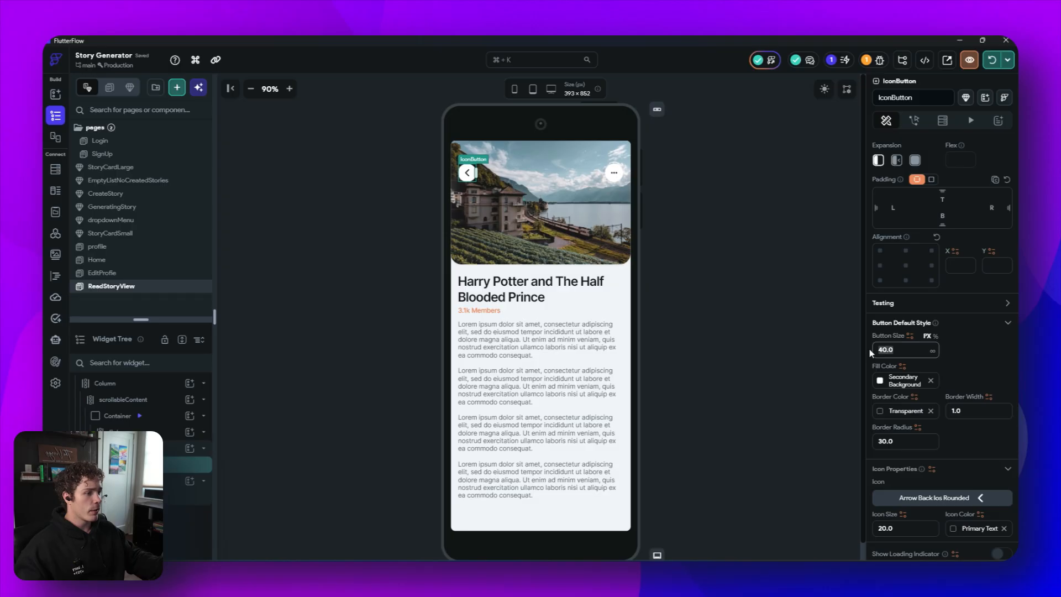
text(48)
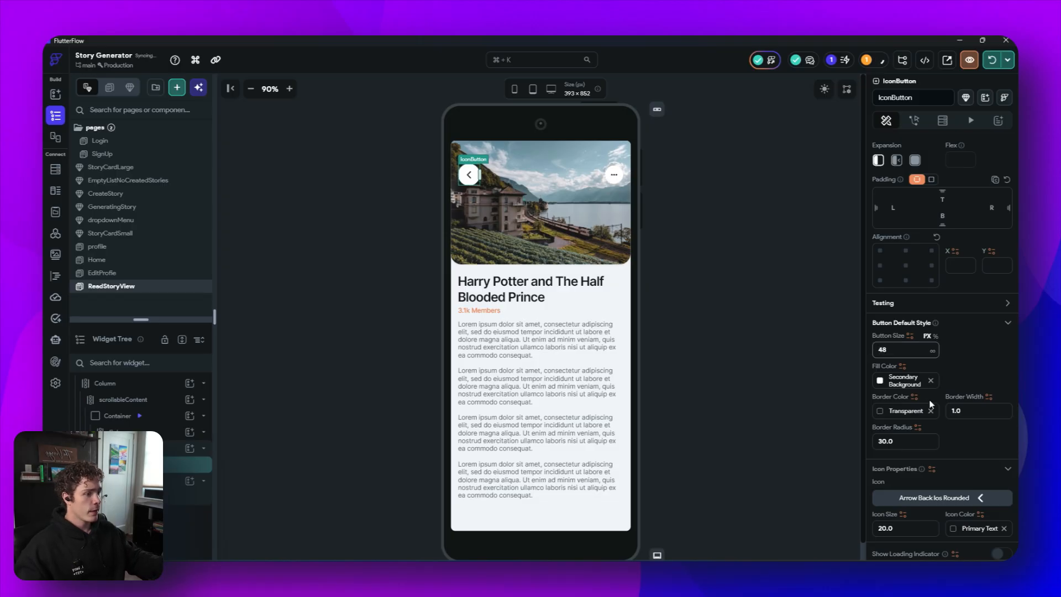
drag(871, 447, 865, 446)
text(12)
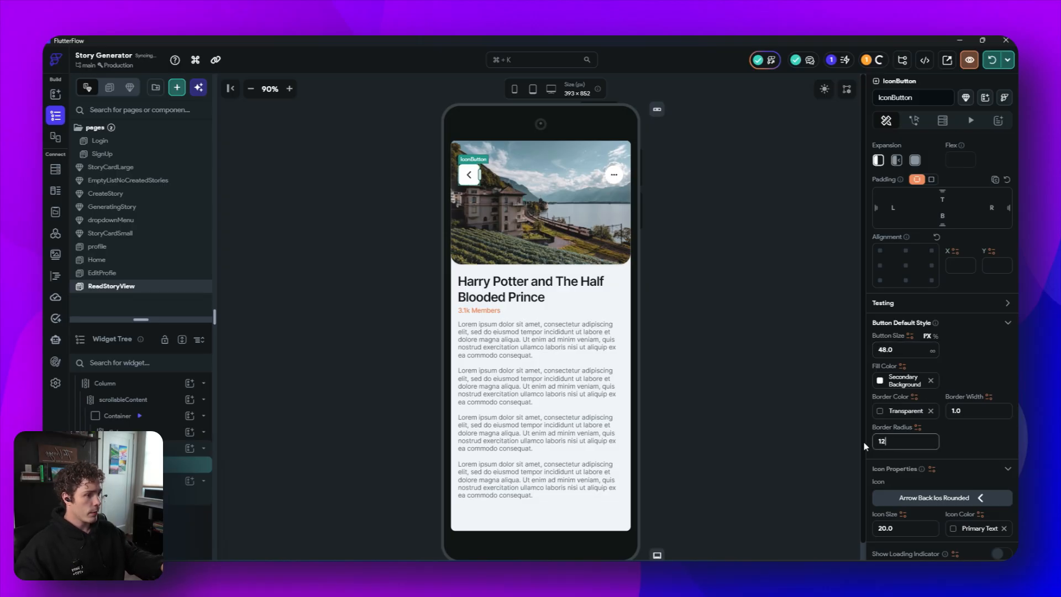
- Replace the back button's icon with a left arrow found by searching icons for 'back'
scroll(943, 414, down, 2)
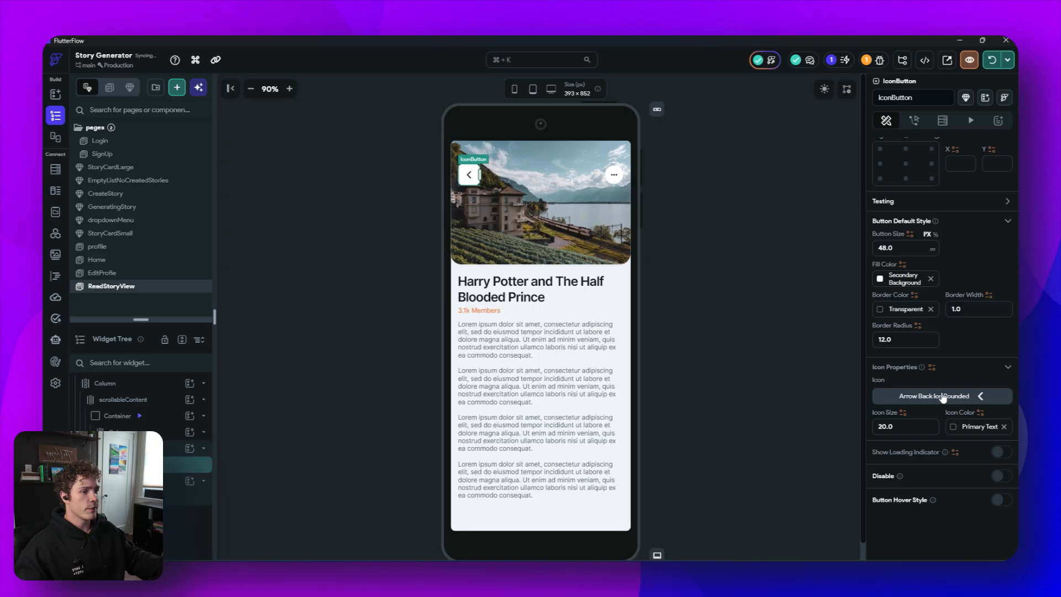
click(943, 395)
text(back)
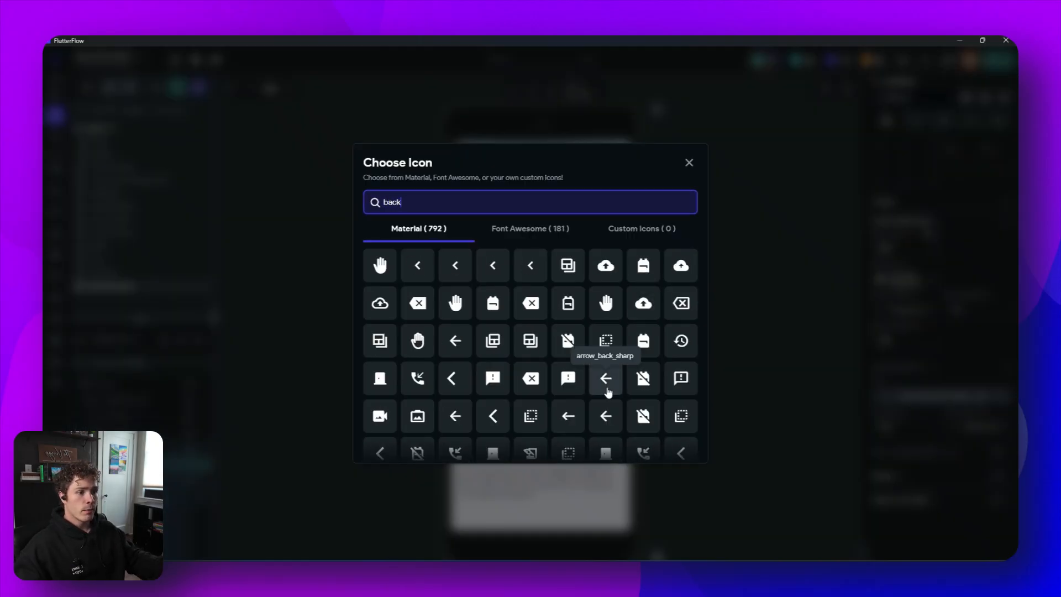
click(455, 417)
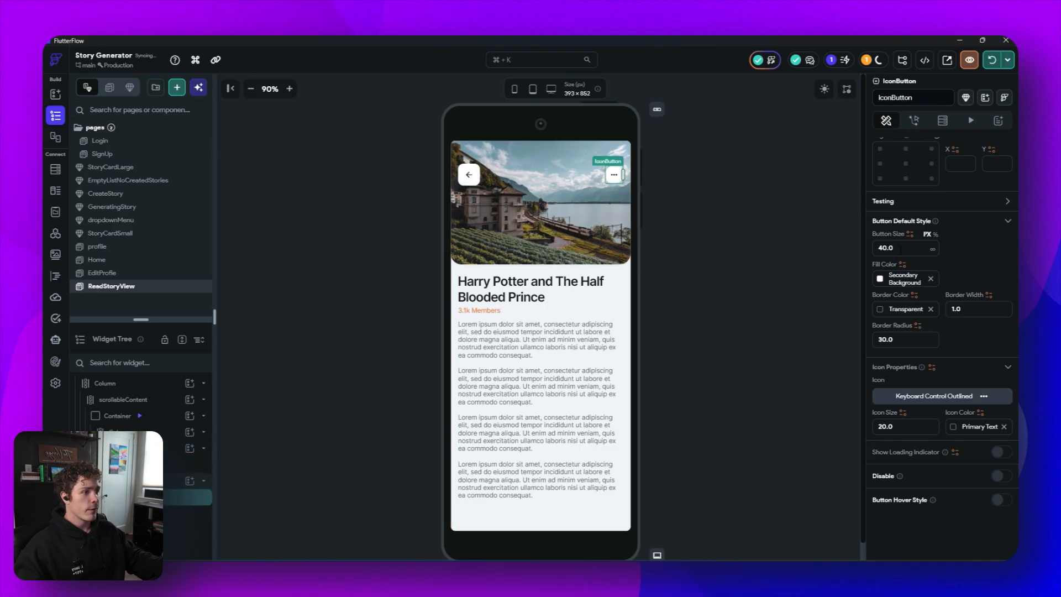
- Set the ReadStoryView more-options button's size to 48 and its border radius to 12
text(48)
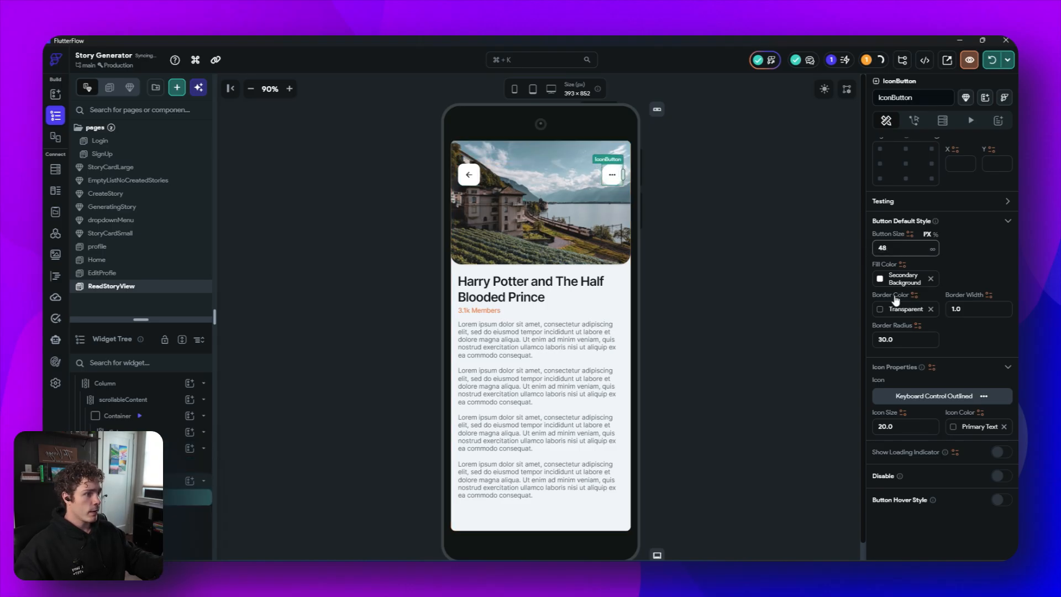
click(908, 339)
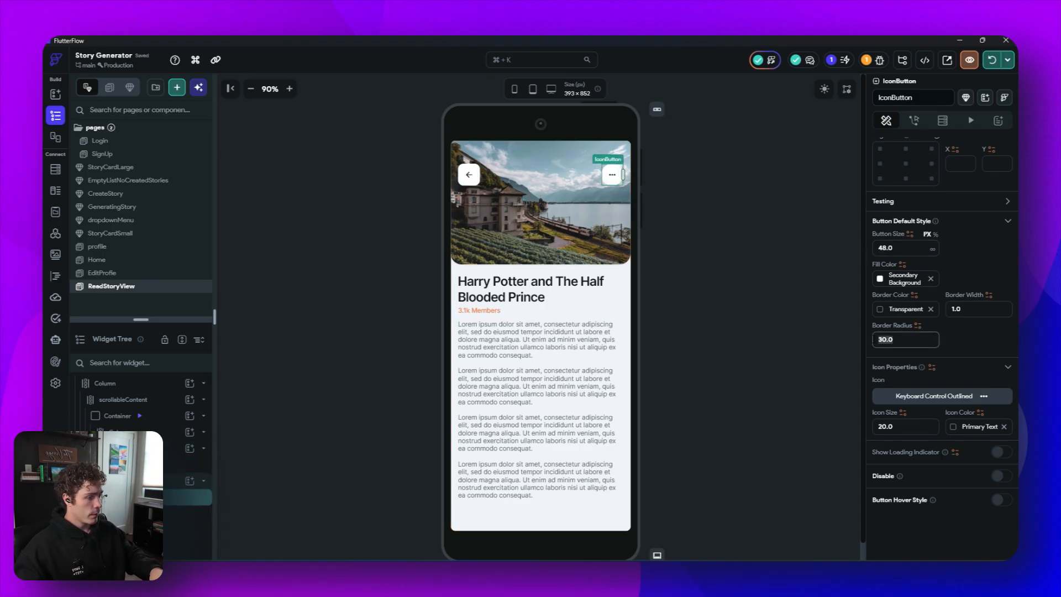
text(12)
- Replace the more-options button's icon with the vertical more icon found by searching icons for 'more'
click(973, 399)
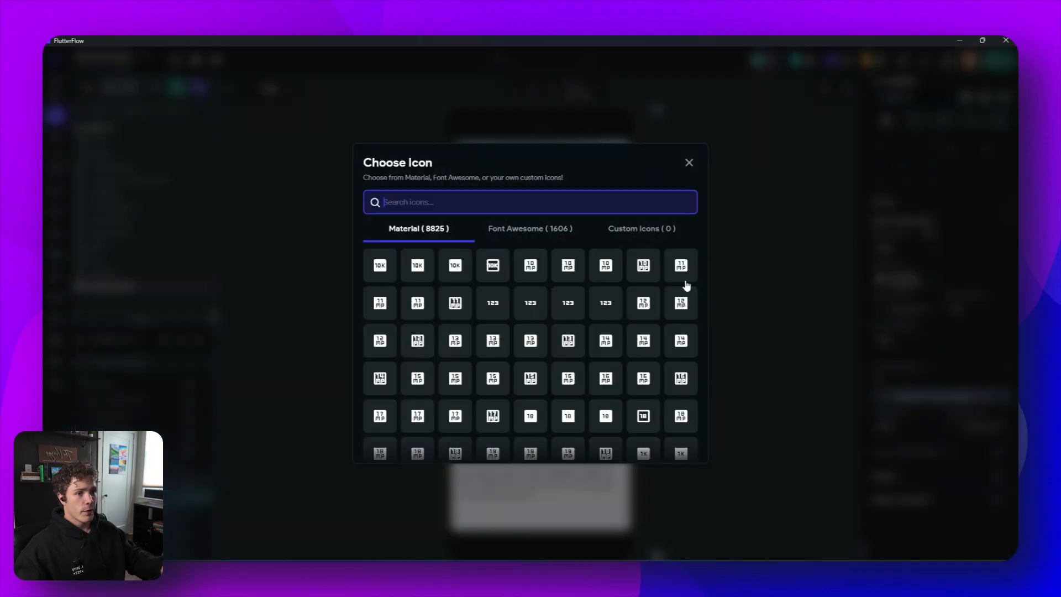
text(more)
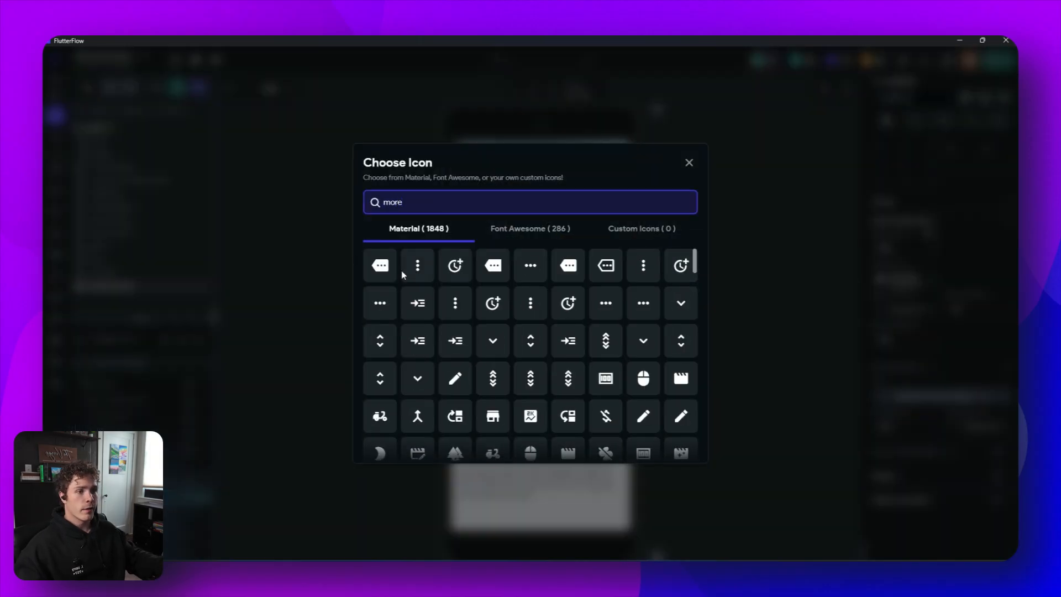
click(418, 266)
click(759, 309)
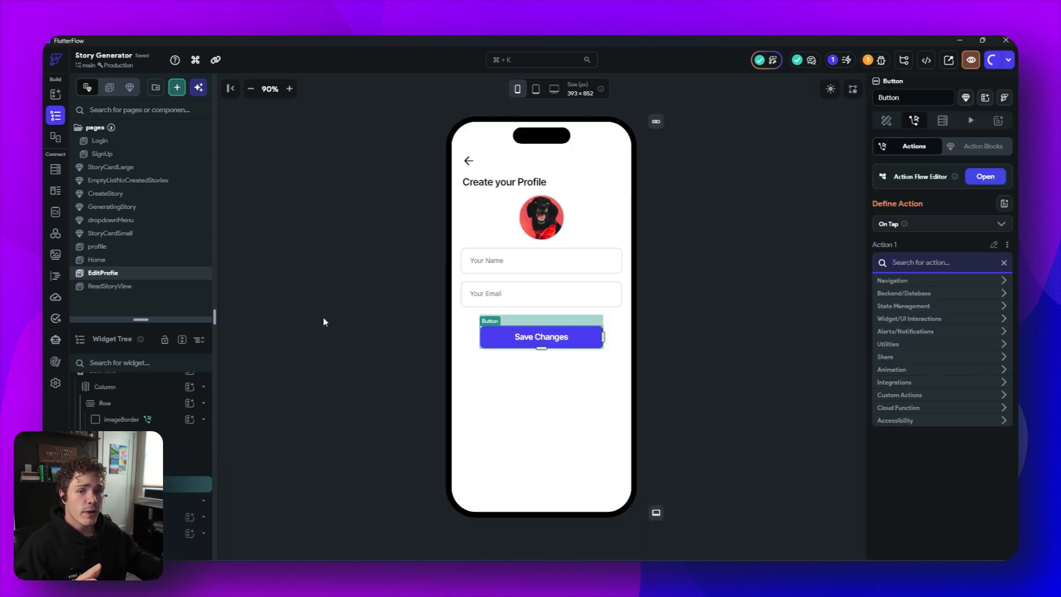
click(137, 232)
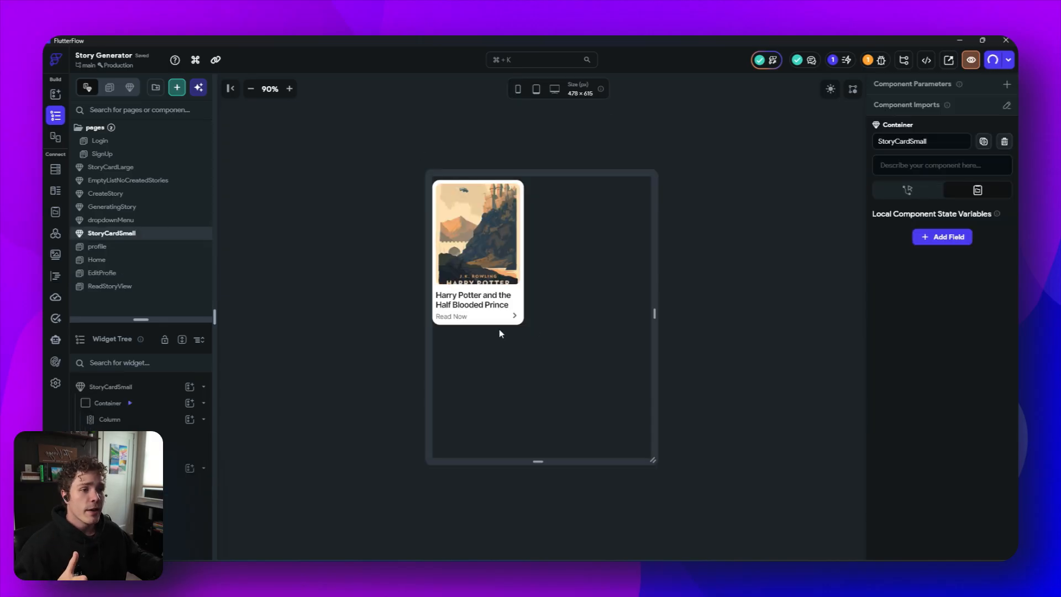
click(462, 189)
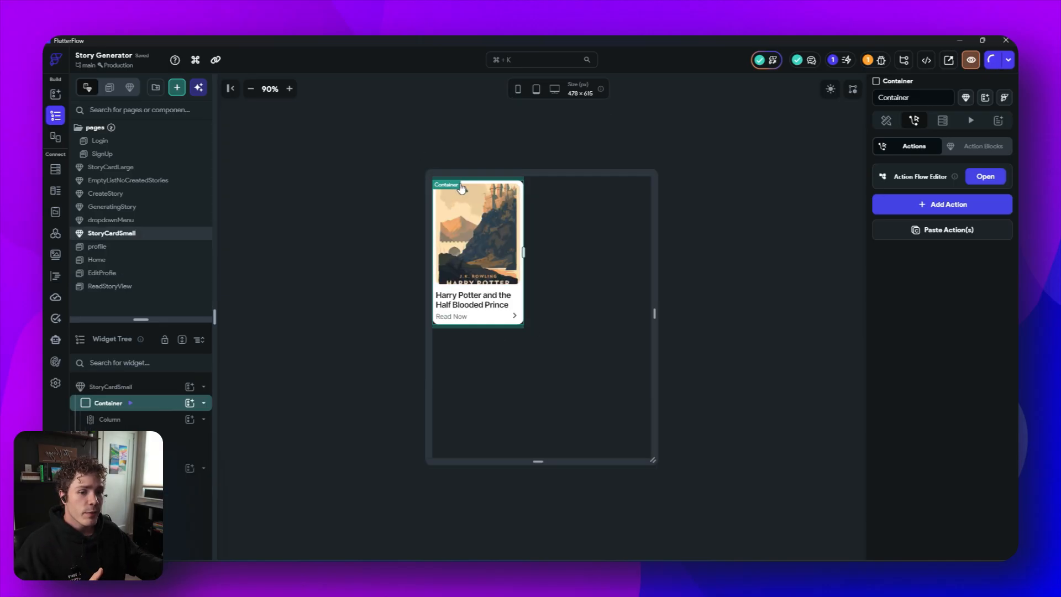
click(984, 176)
click(497, 227)
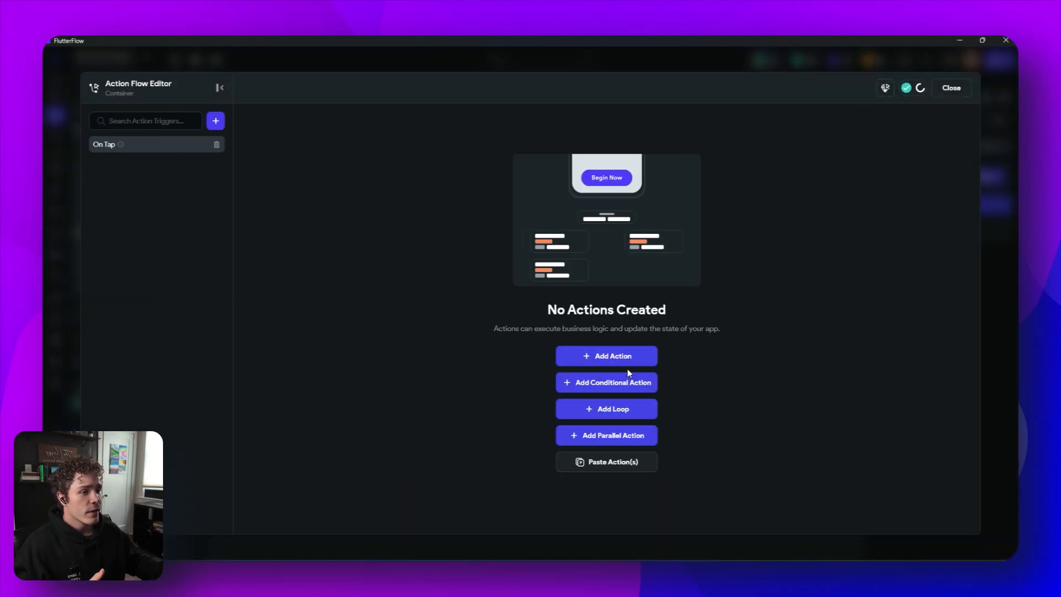
click(626, 361)
click(886, 197)
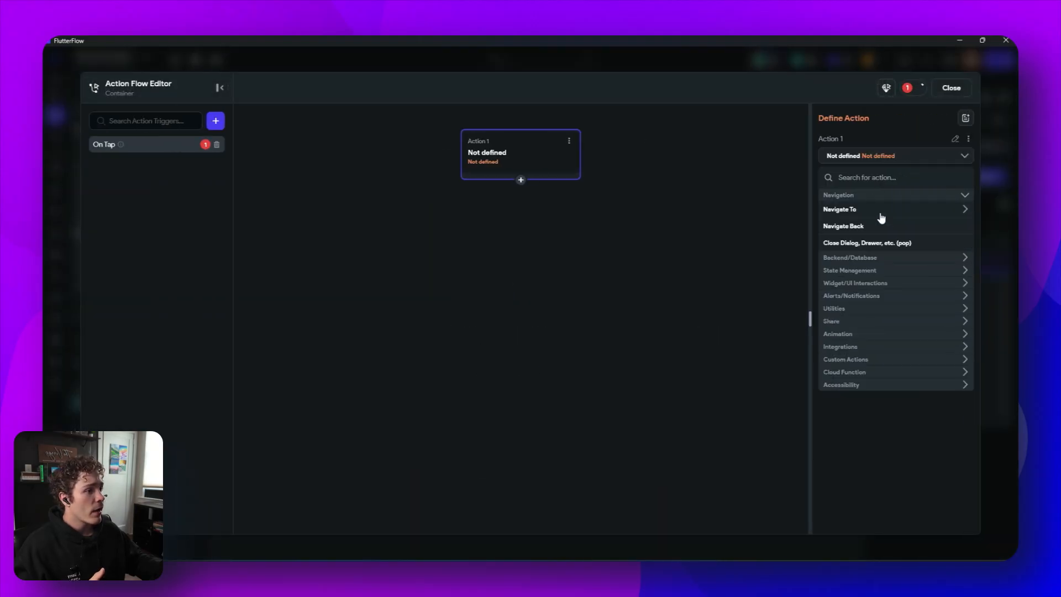
click(569, 141)
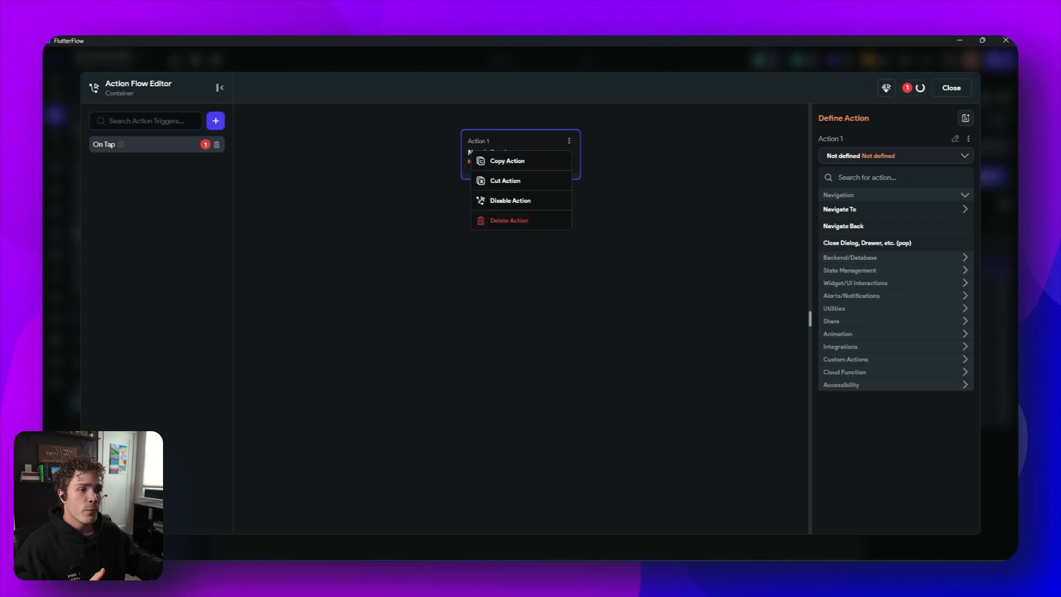
click(522, 222)
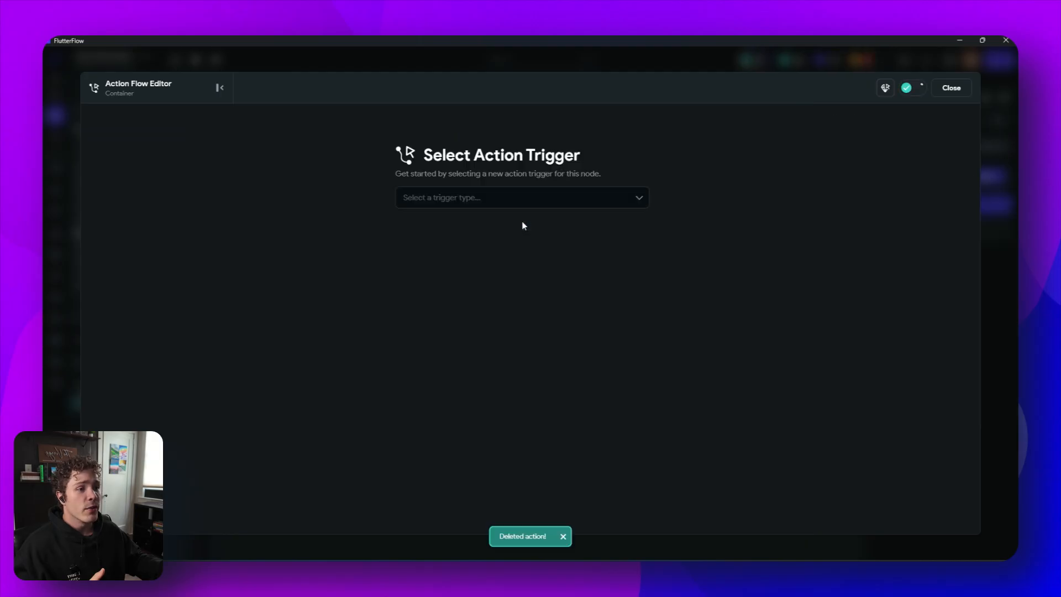
click(948, 90)
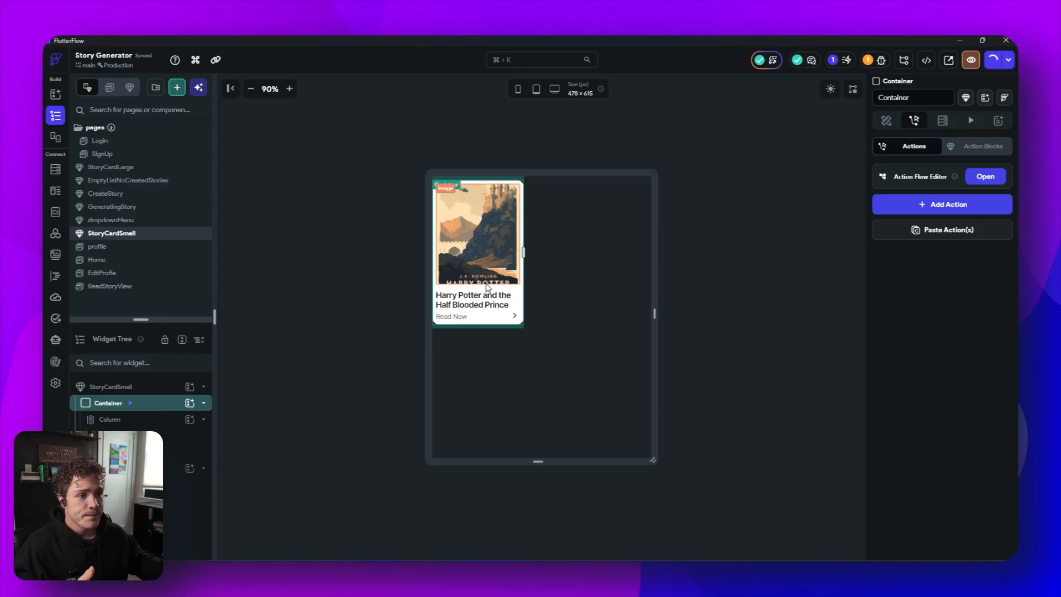
- Add a component parameter named onTapAction of type Action to the StoryCardSmall component
click(149, 391)
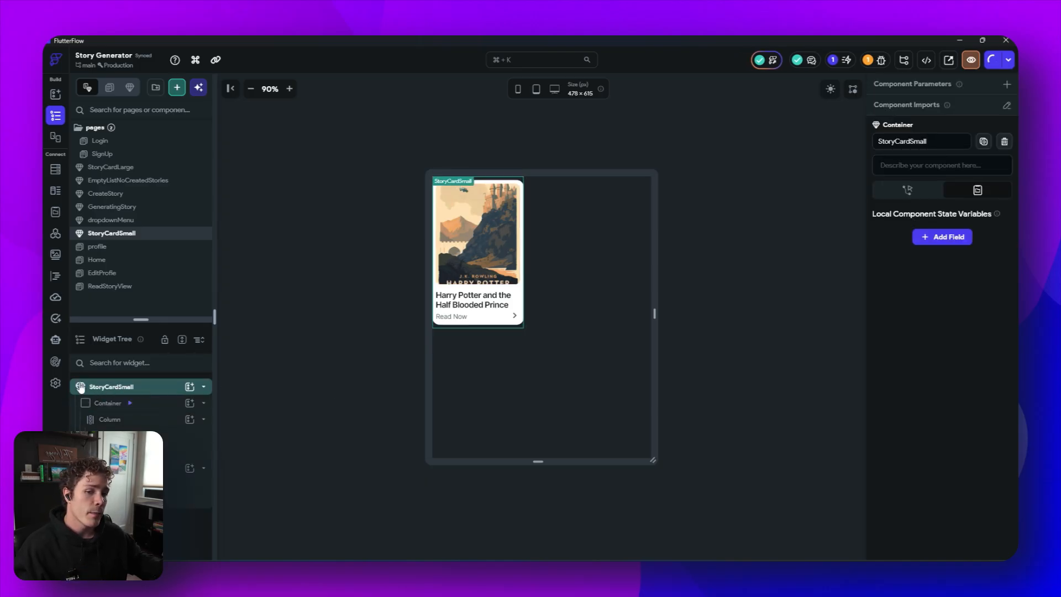
click(1009, 87)
click(942, 138)
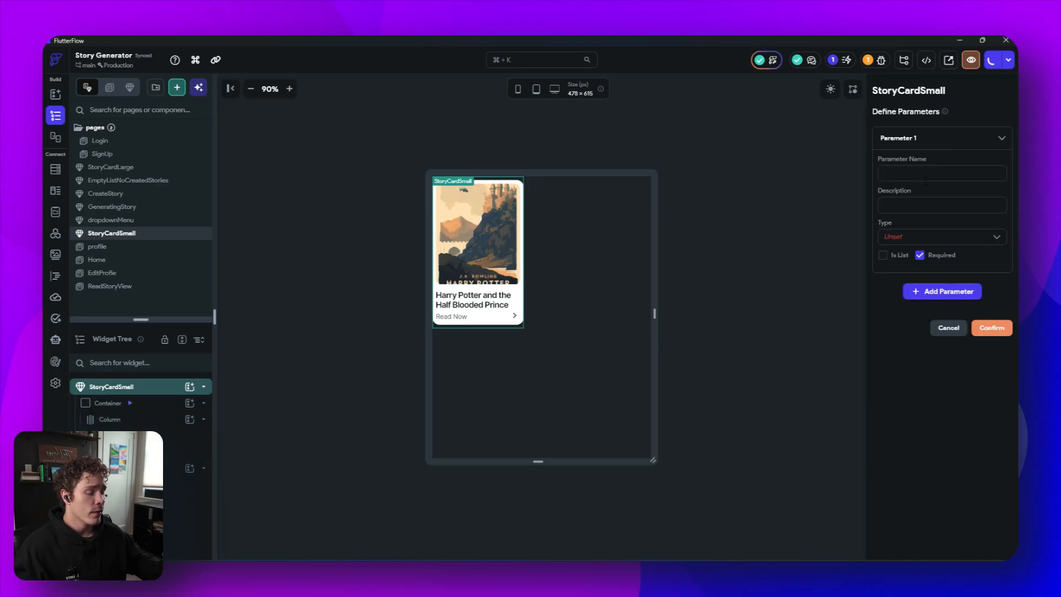
text(onTap)
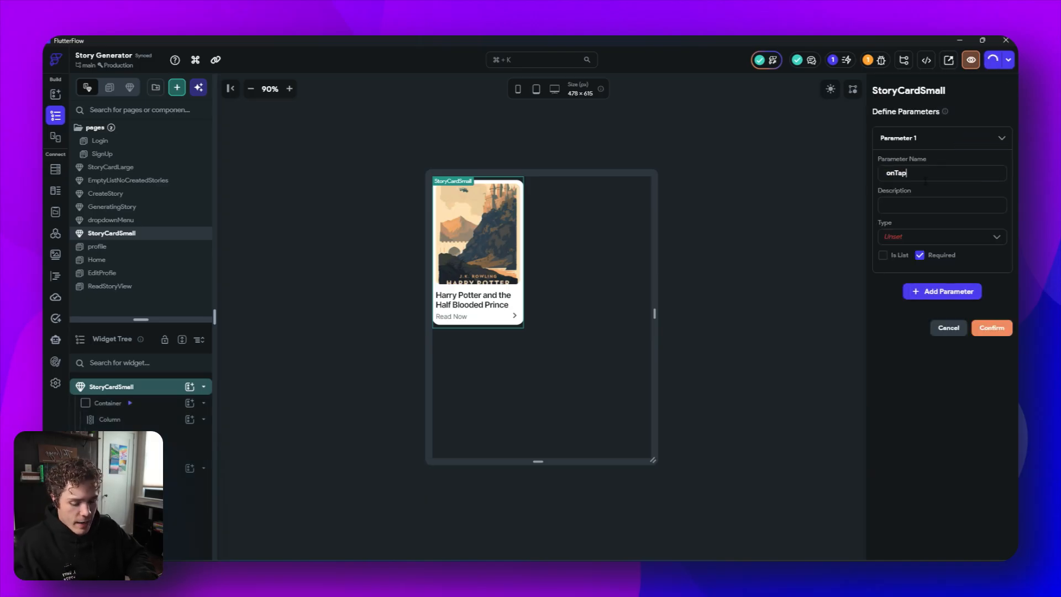
text(Action)
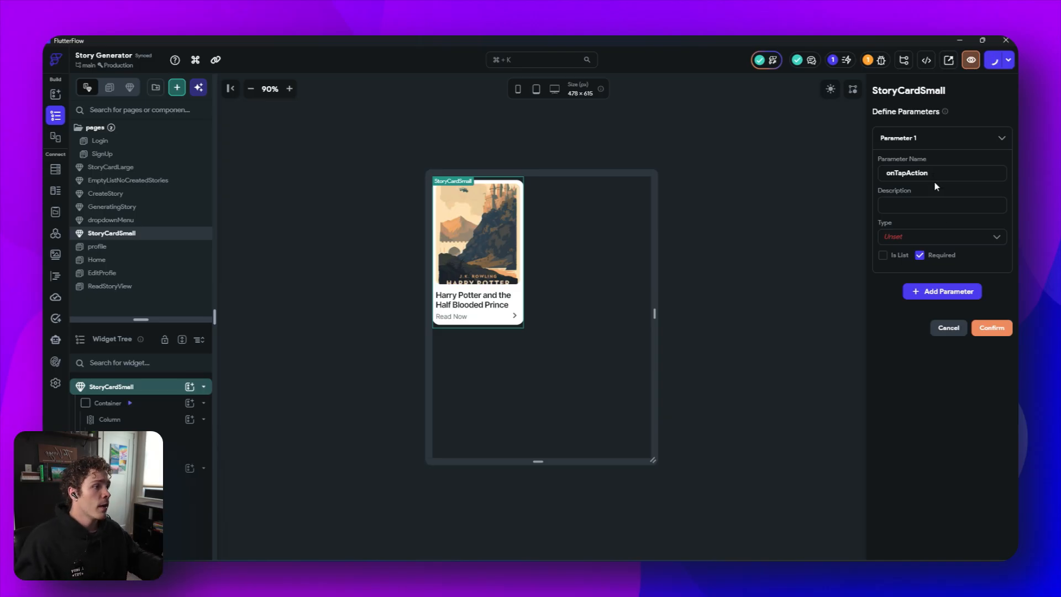
click(916, 236)
scroll(951, 426, down, 3)
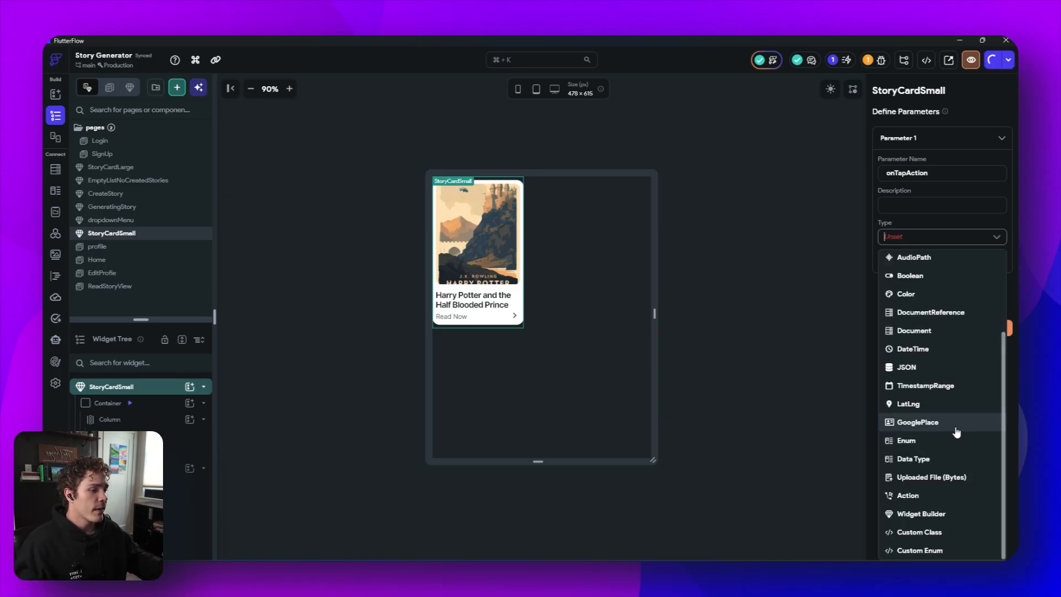
click(927, 496)
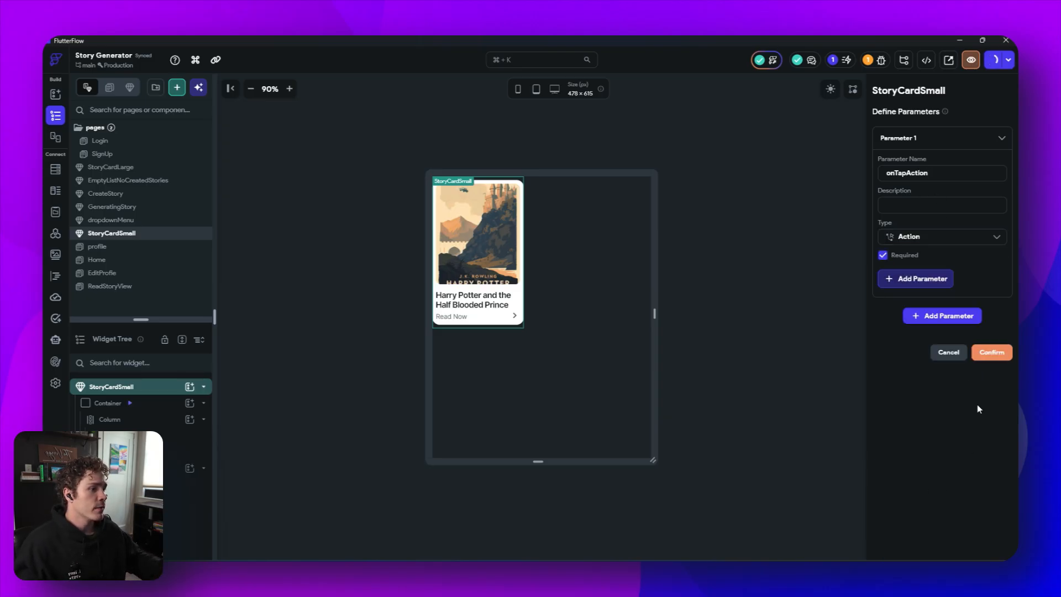
click(991, 353)
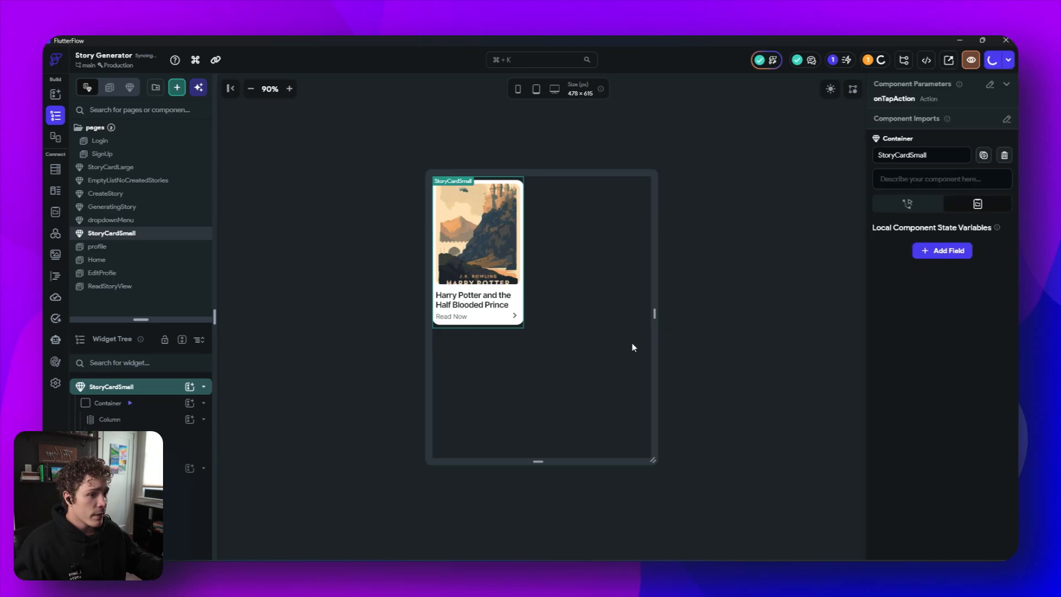
- Give the StoryCardSmall container an On Tap Execute Callback action that runs onTapAction
click(518, 323)
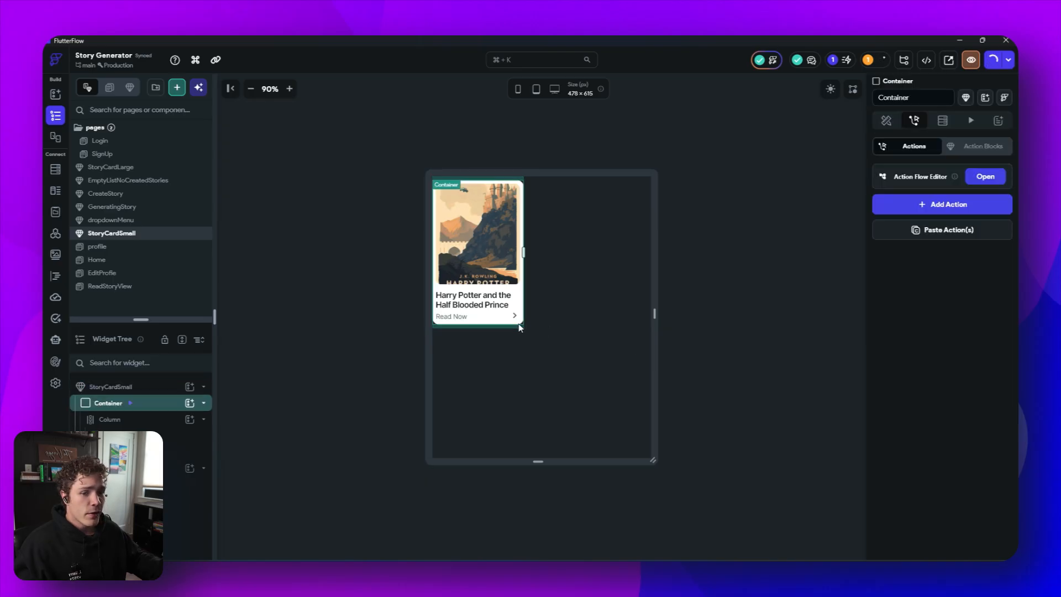
click(985, 177)
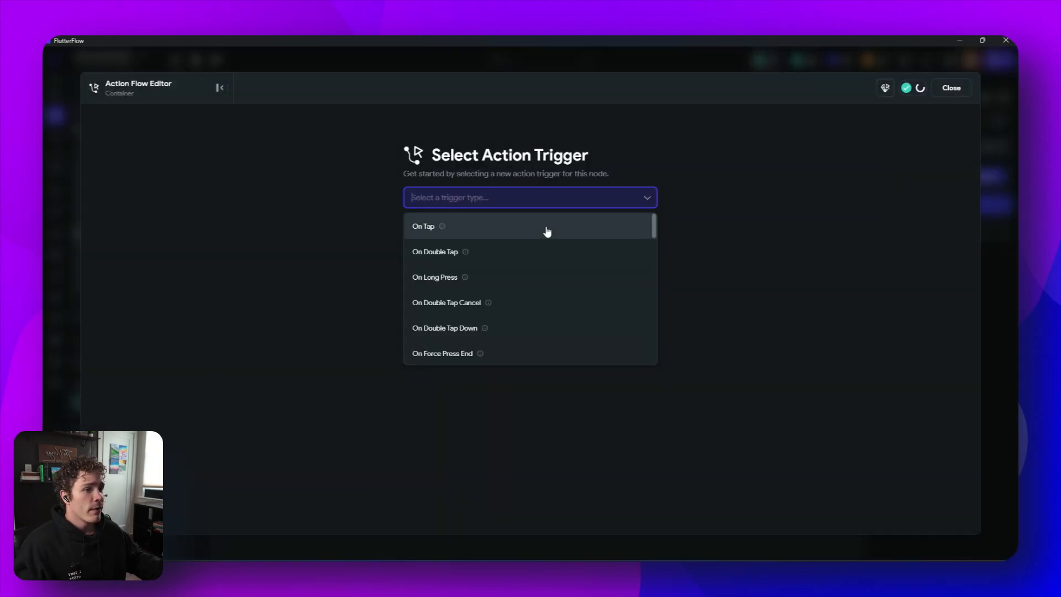
click(545, 229)
click(581, 354)
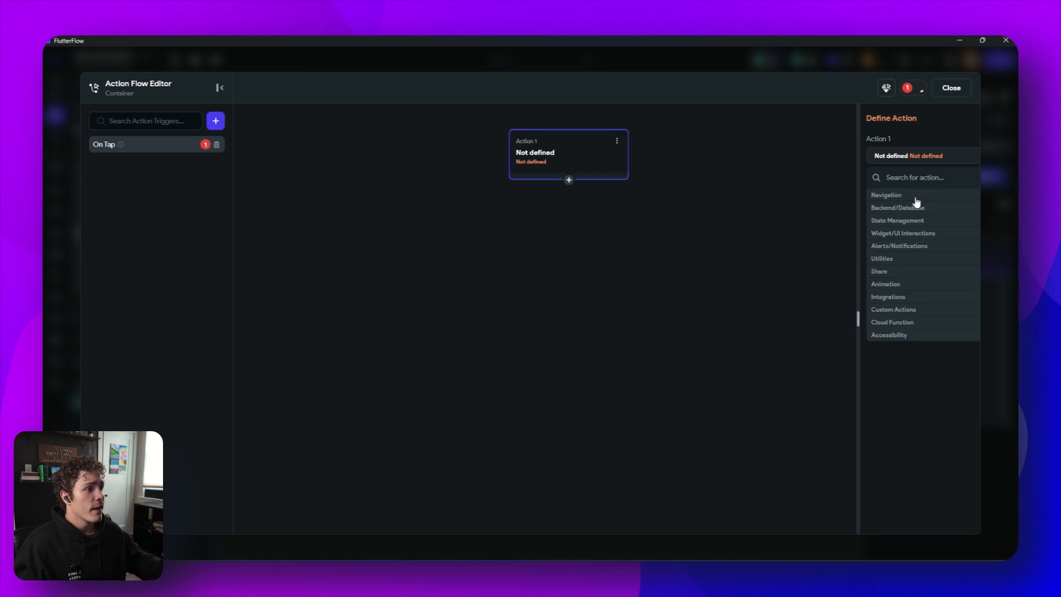
click(889, 178)
text(exec)
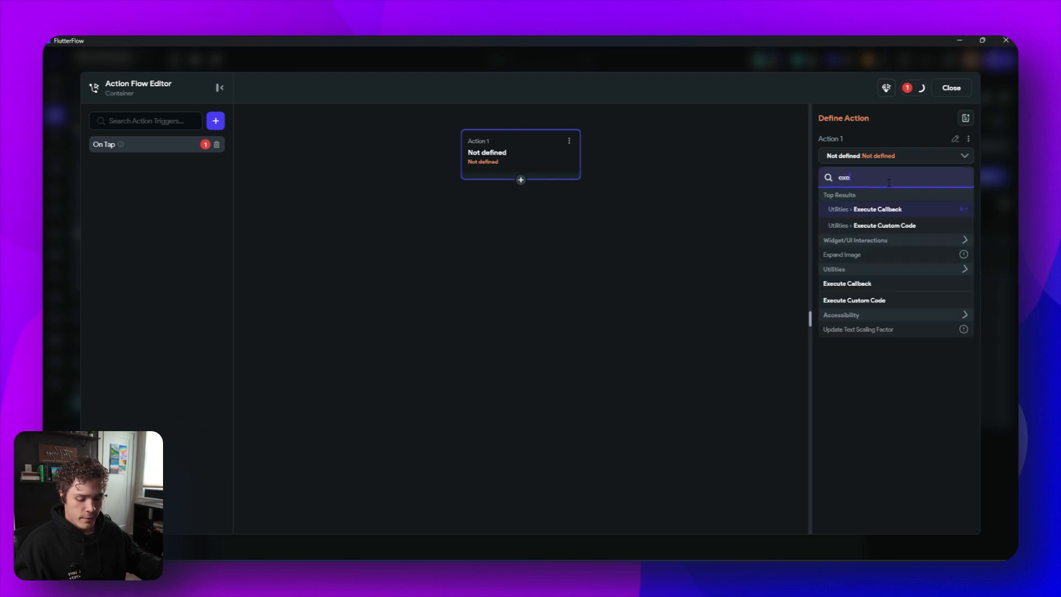
click(901, 212)
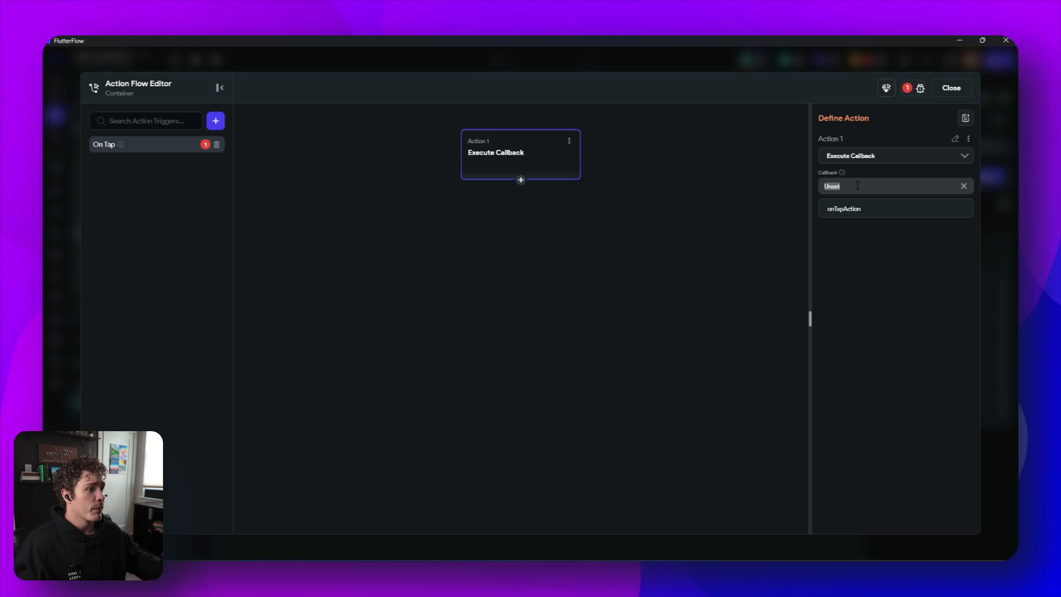
click(873, 210)
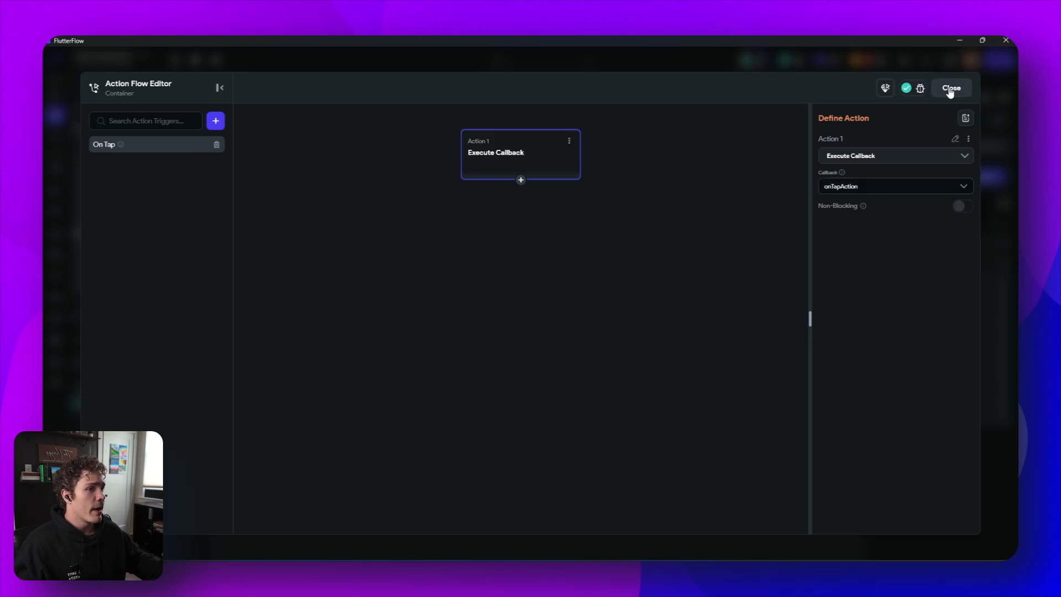
click(950, 88)
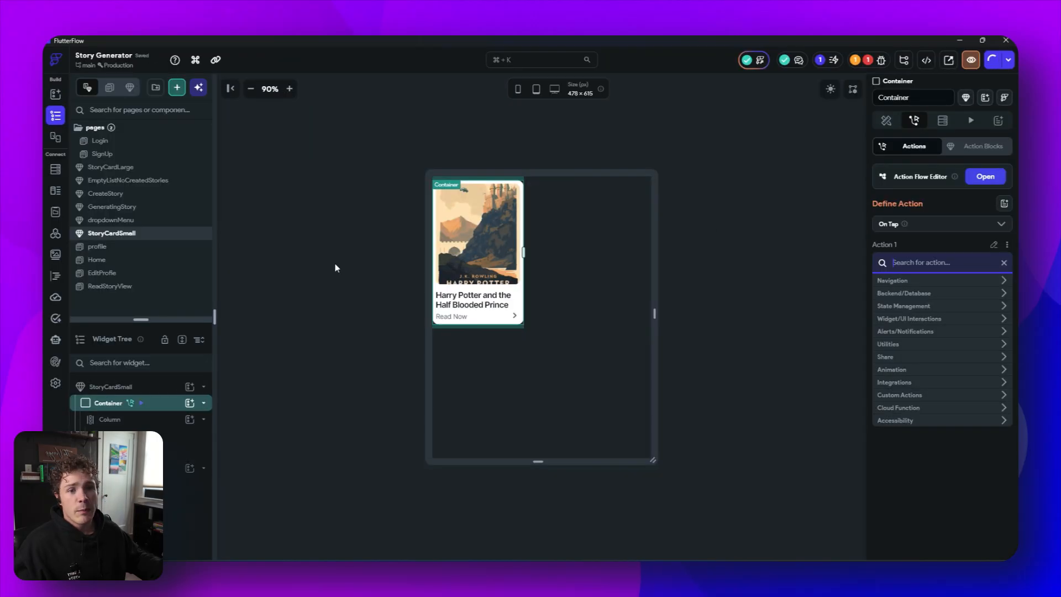
- Add a component parameter named onTapAction of type Action to the StoryCardLarge component
click(137, 167)
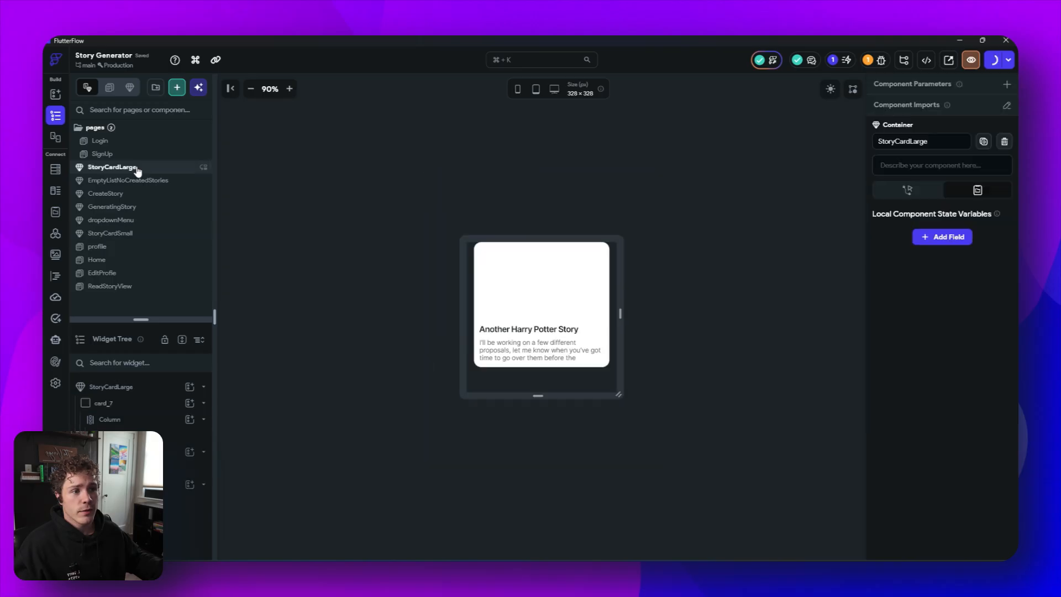
click(103, 403)
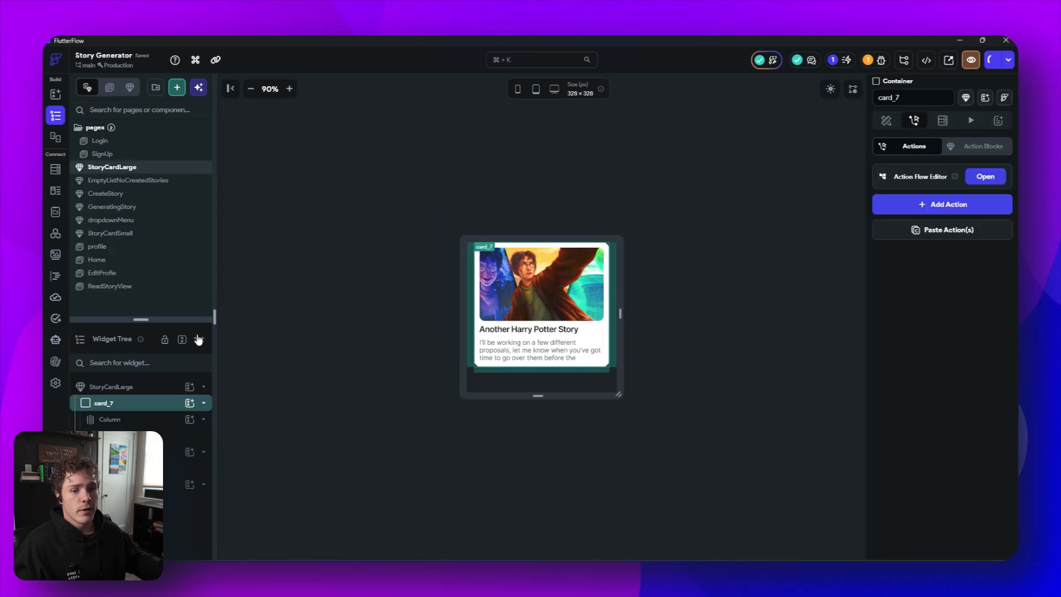
click(105, 390)
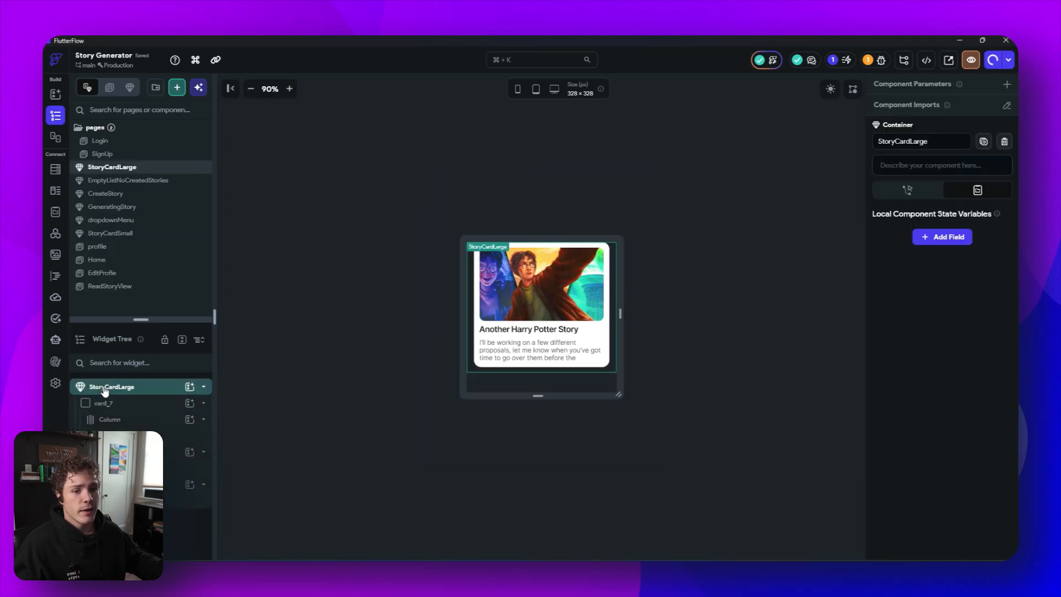
click(1006, 90)
click(942, 139)
click(913, 163)
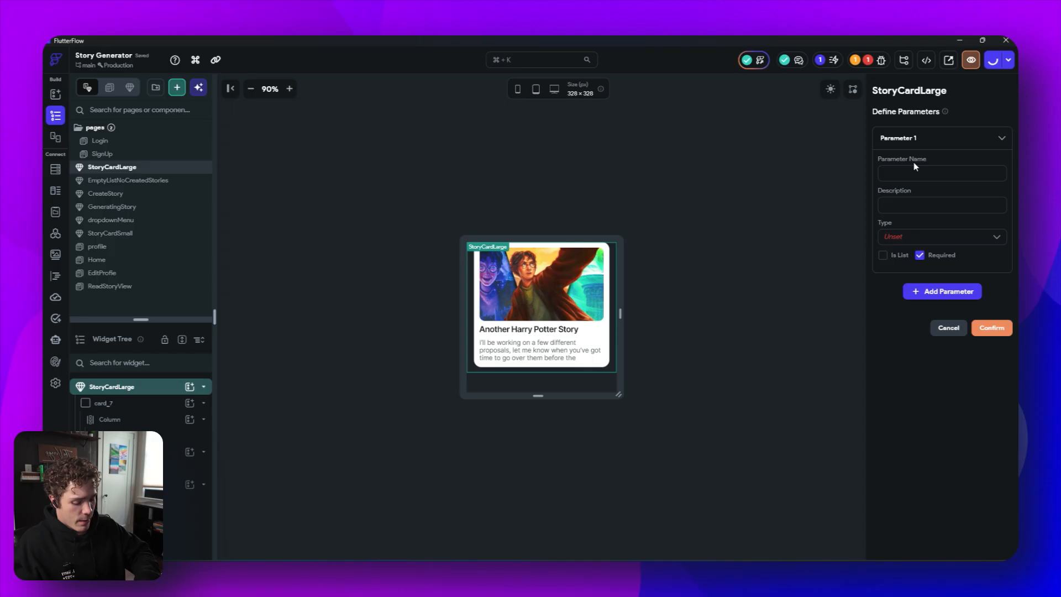
text(onTapAc)
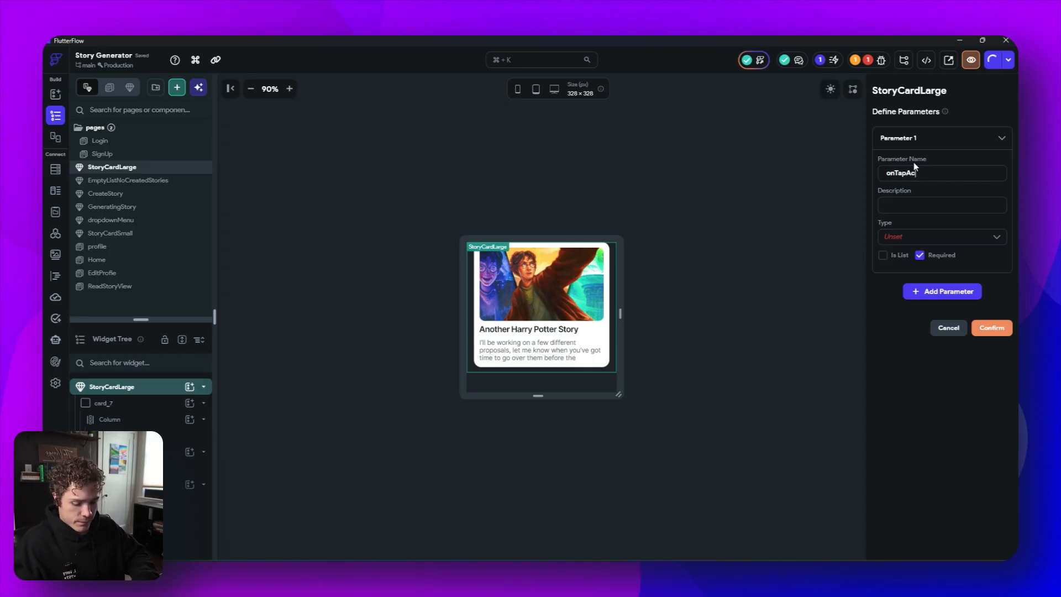
text(tion)
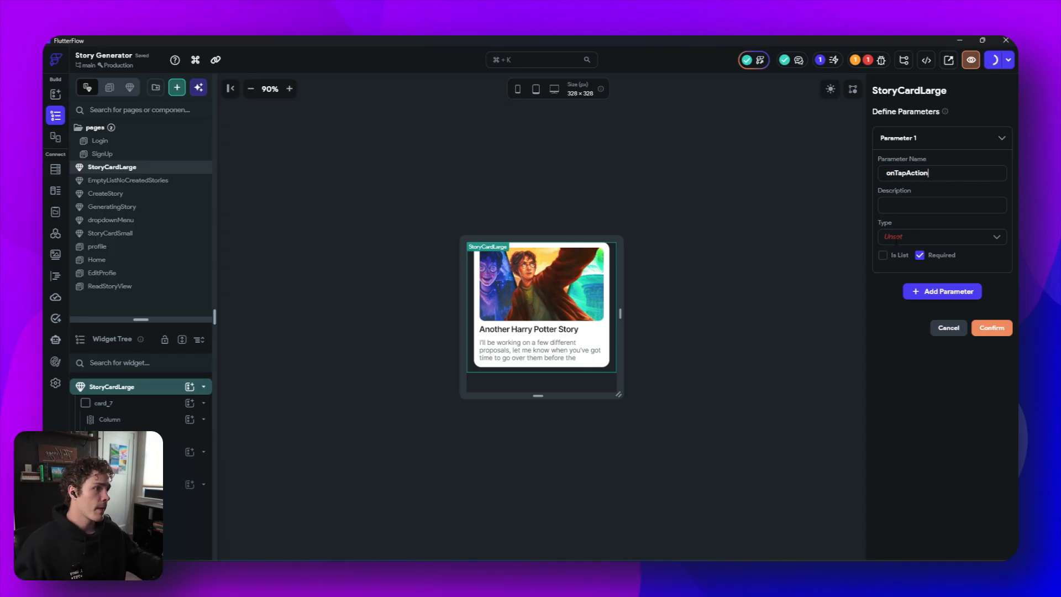
click(939, 236)
scroll(936, 344, down, 4)
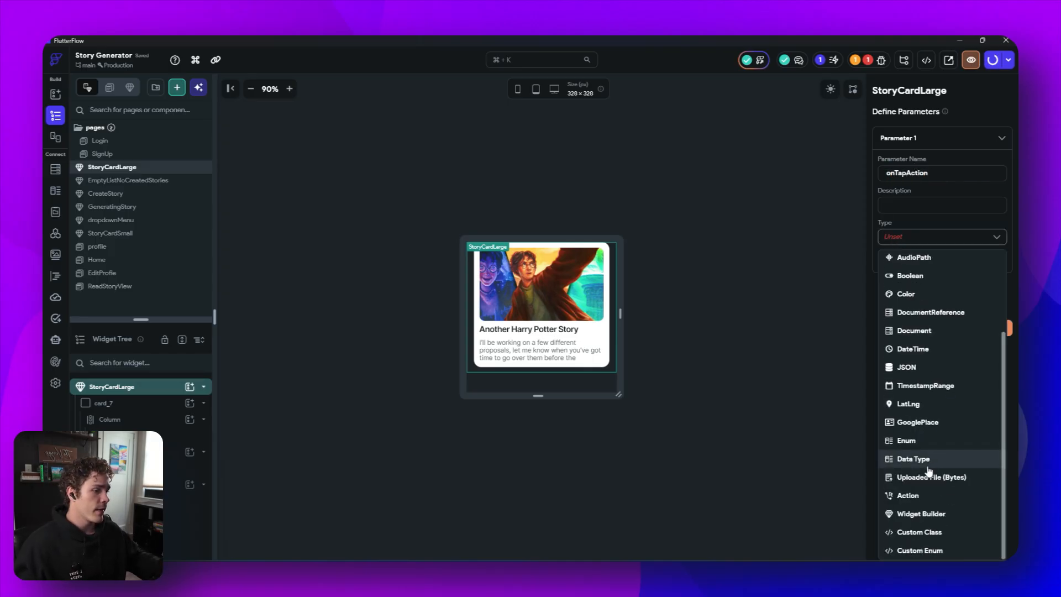
click(907, 495)
click(992, 352)
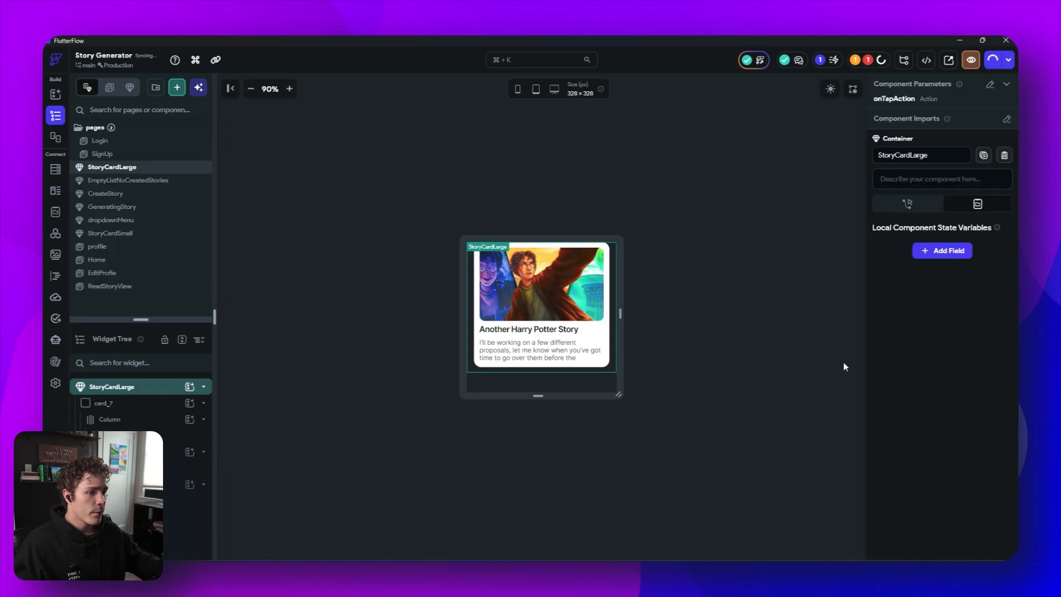
- Give the StoryCardLarge card container an On Tap Execute Callback action that runs onTapAction
click(137, 403)
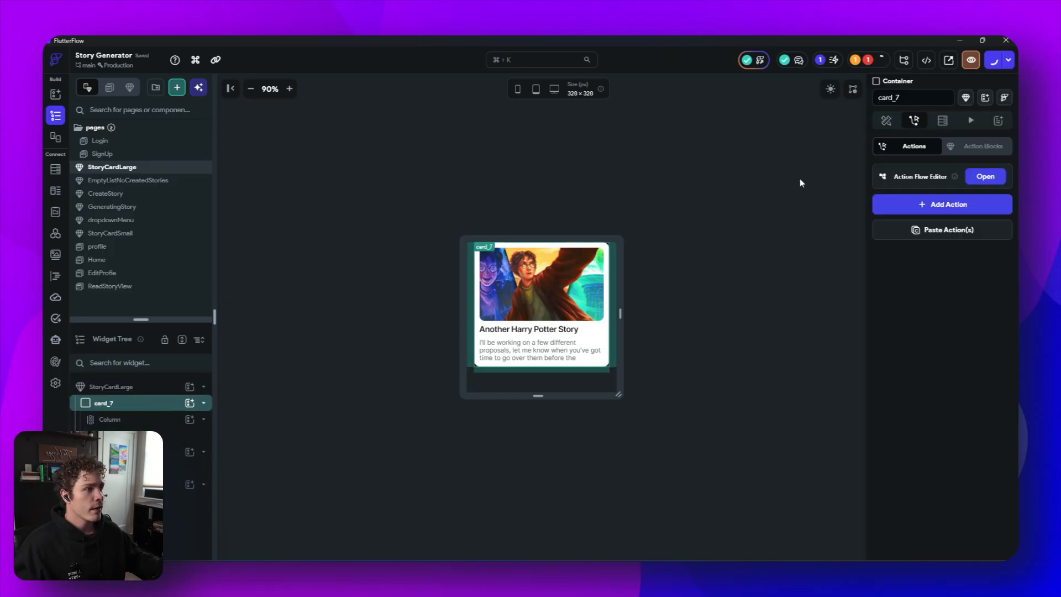
click(985, 178)
click(533, 227)
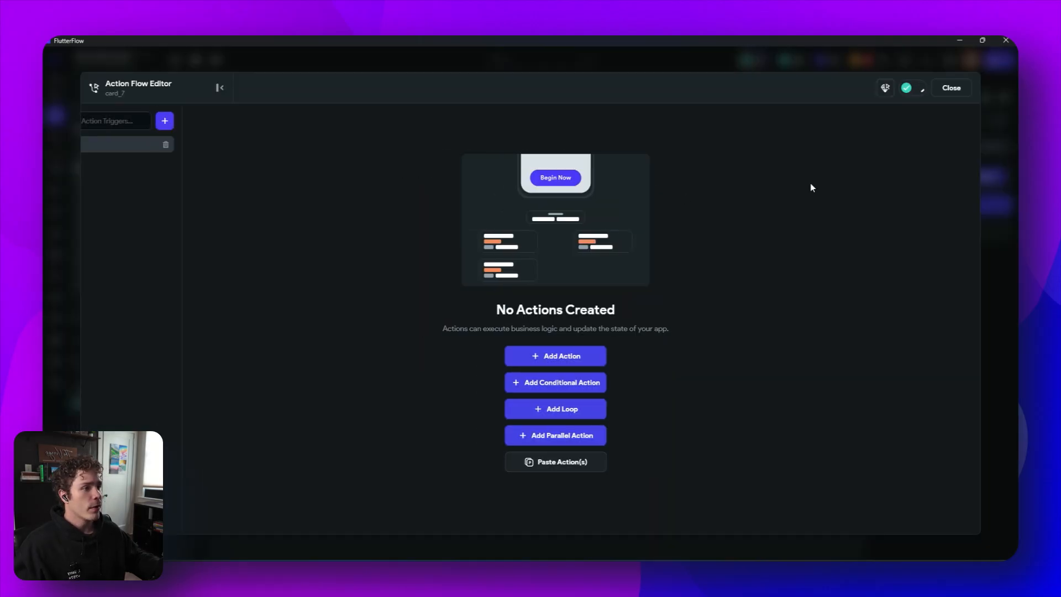
click(631, 354)
click(872, 178)
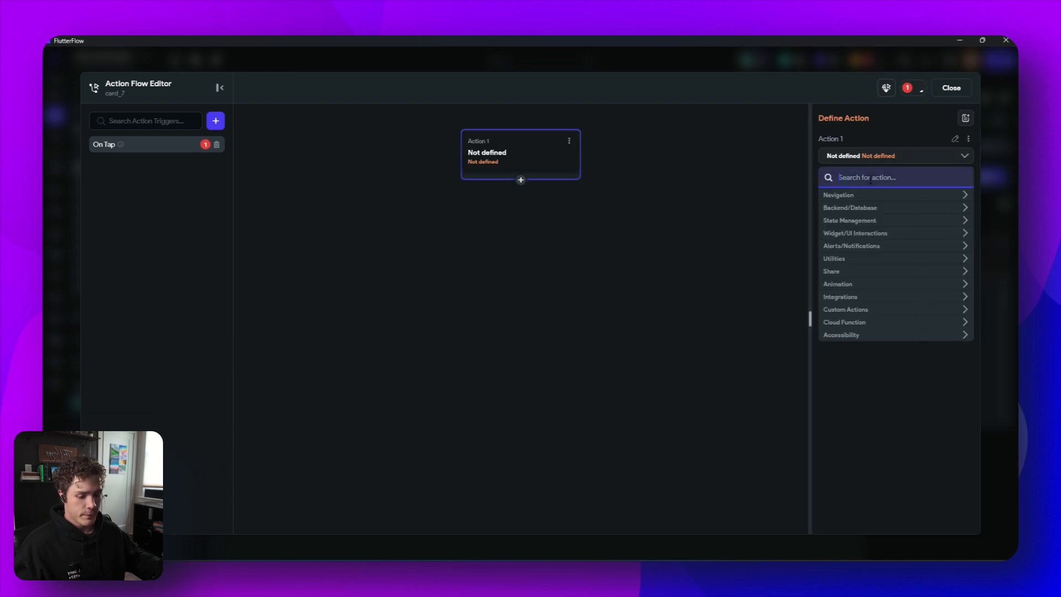
text(ex)
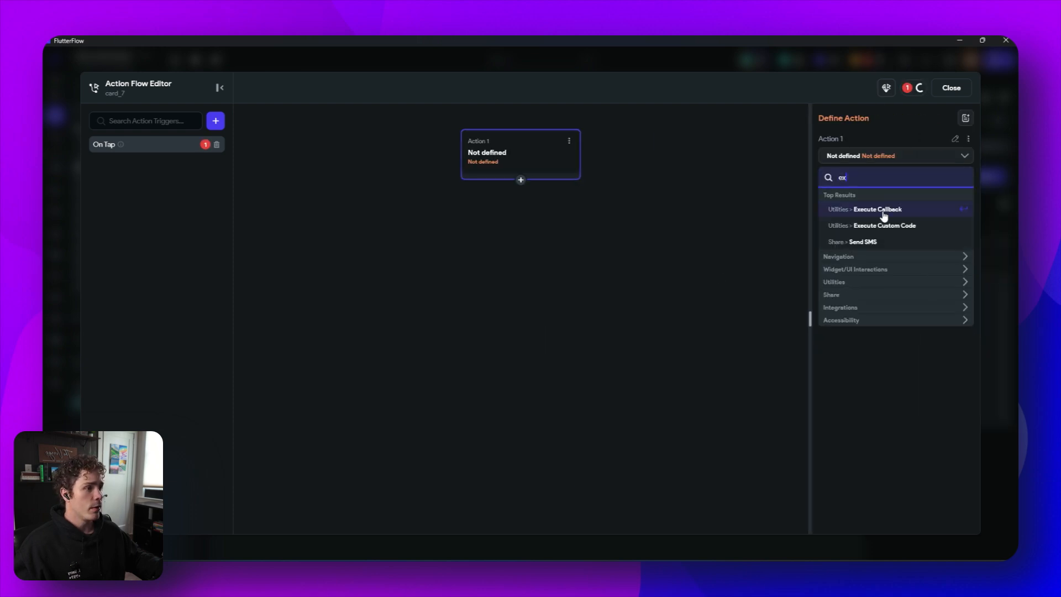
click(881, 210)
click(889, 186)
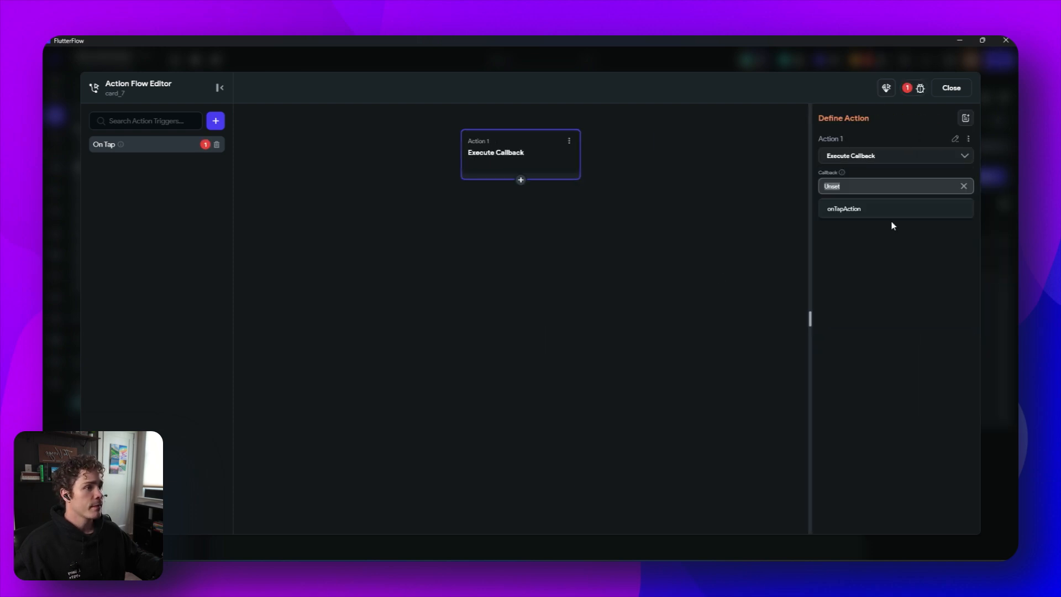
click(880, 213)
click(946, 88)
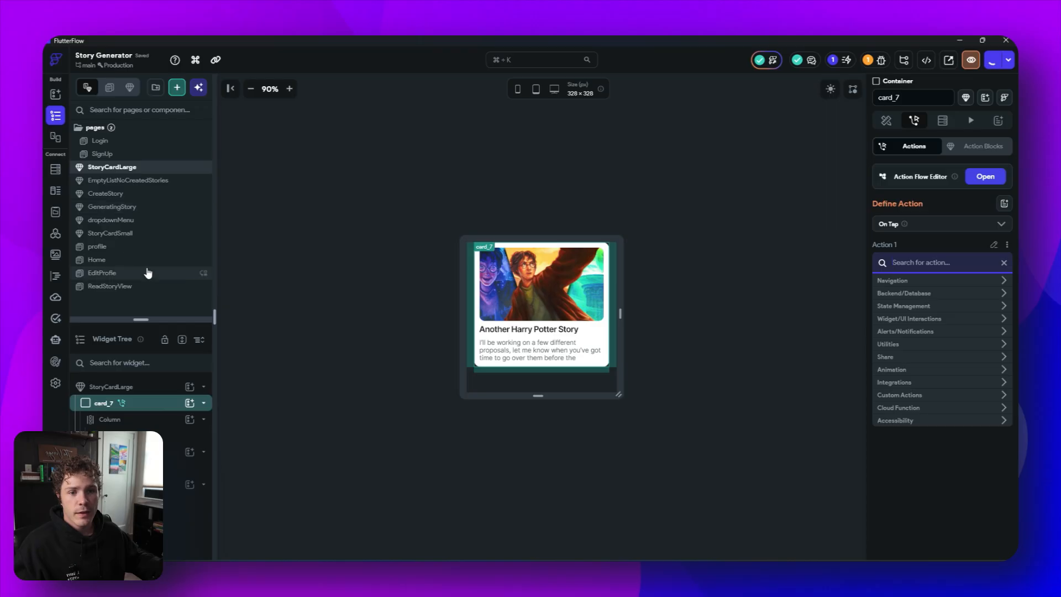
- Set the border color of the profile page's Log Out button to the Alternate theme color
click(147, 247)
click(560, 412)
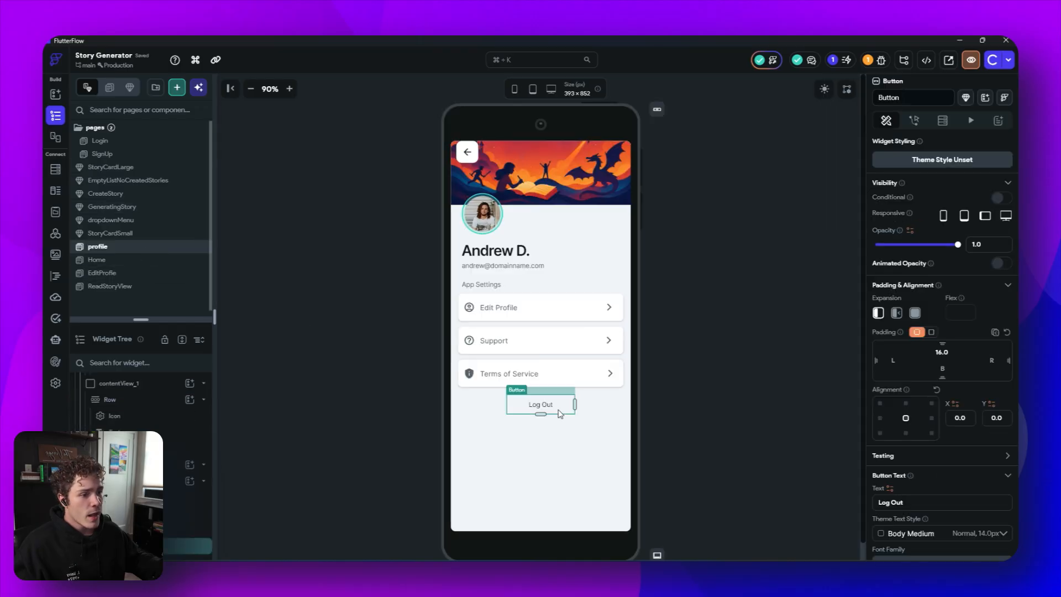
scroll(952, 426, down, 5)
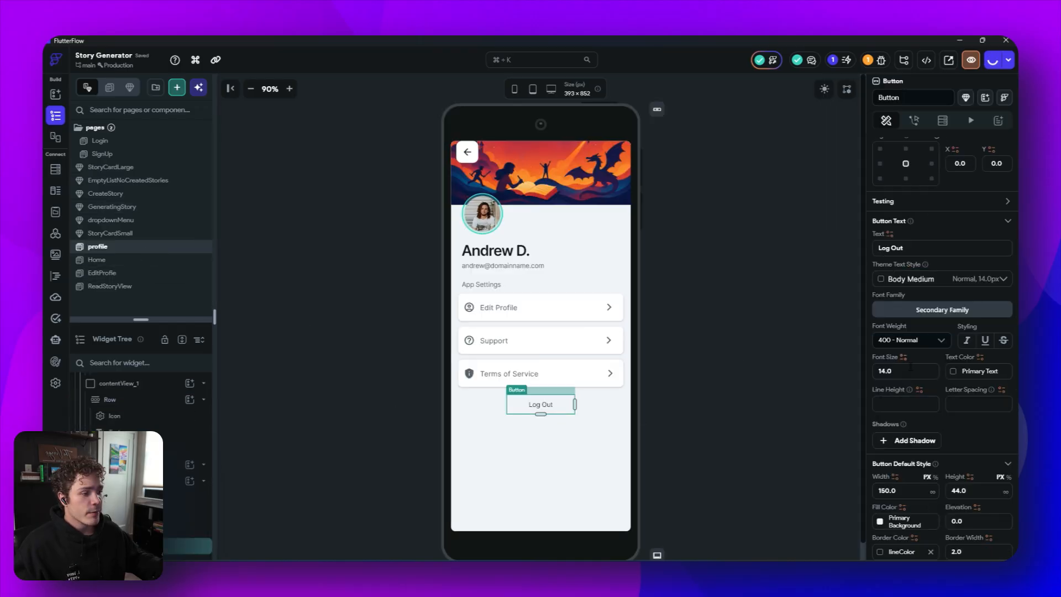
scroll(938, 373, down, 3)
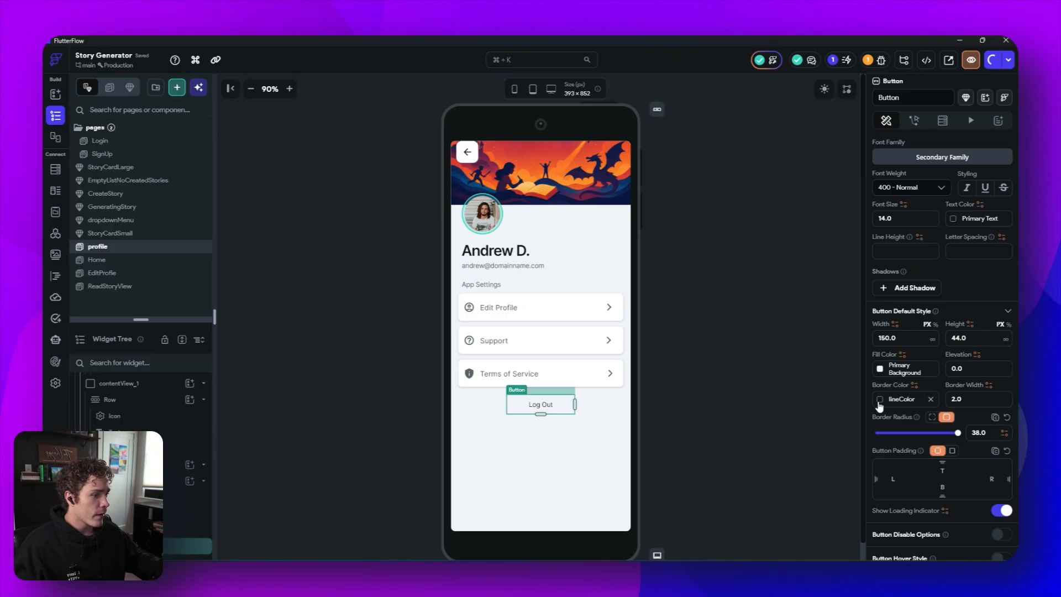
click(880, 400)
click(739, 468)
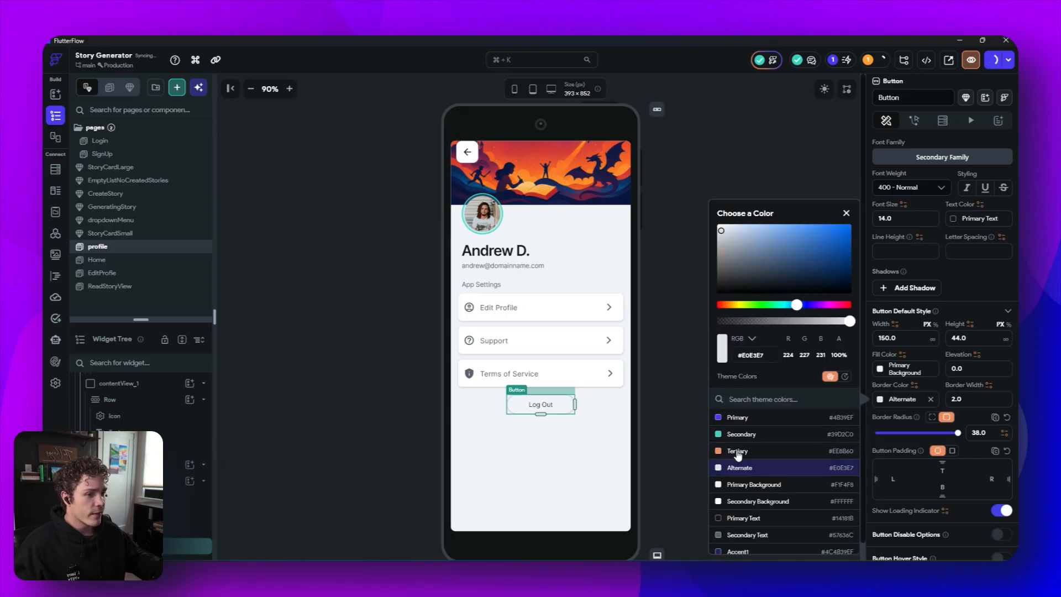
click(675, 367)
click(690, 340)
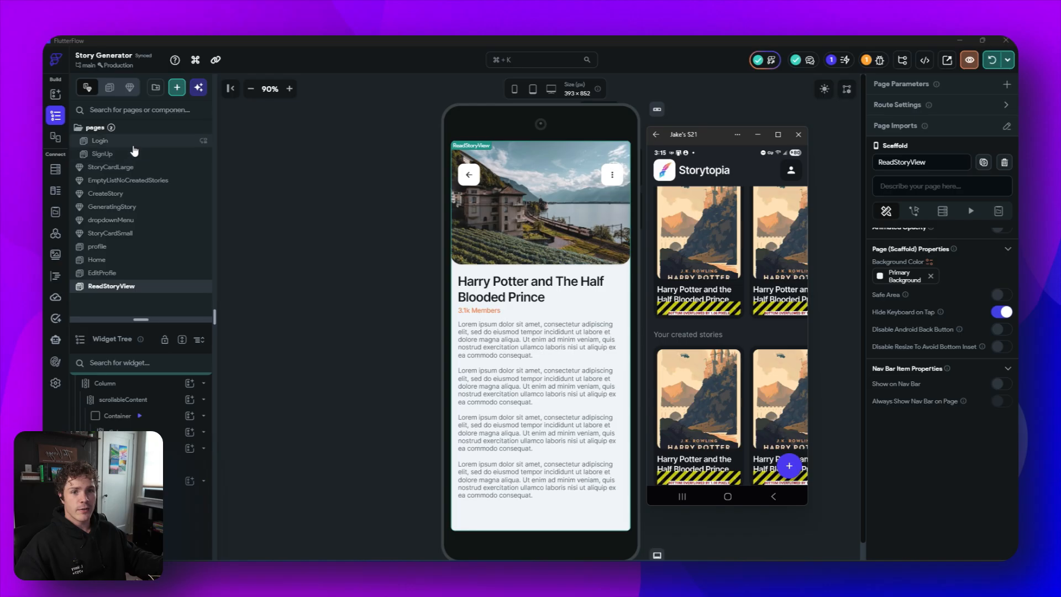
- Open the Home page and examine the StoryCardSmall instance's onTapAction component parameter
click(97, 259)
scroll(958, 382, down, 3)
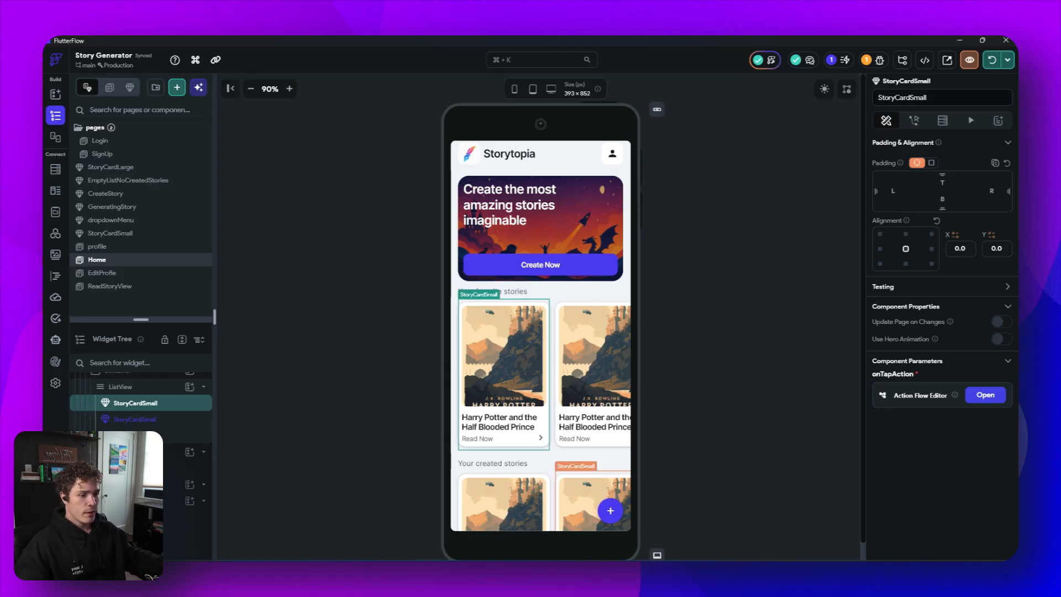
mouse_move(533, 572)
click(599, 521)
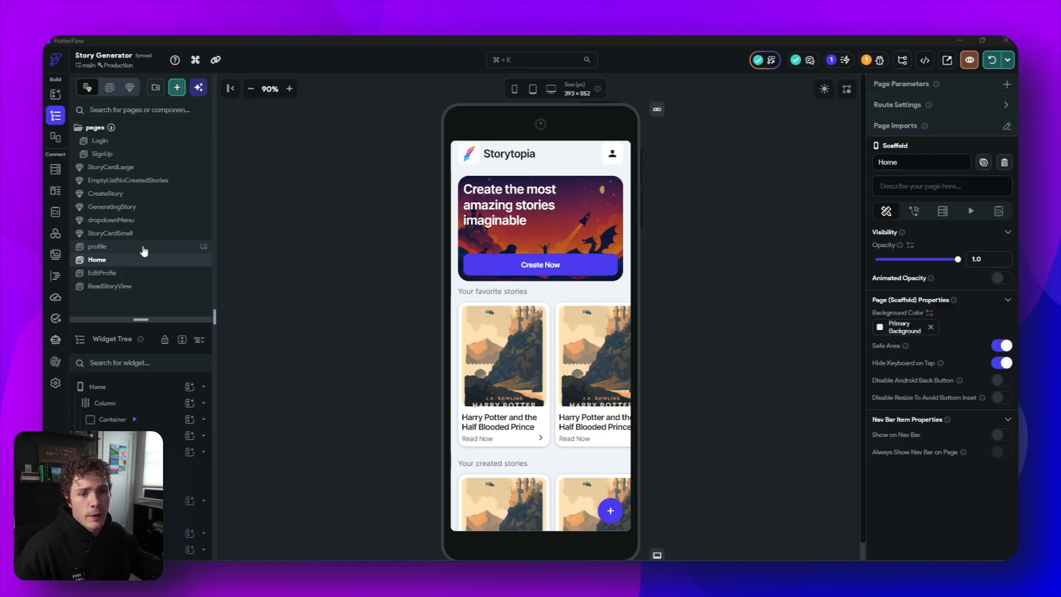
- In the CreateStory component, move the Column up to replace the max-width container
click(131, 201)
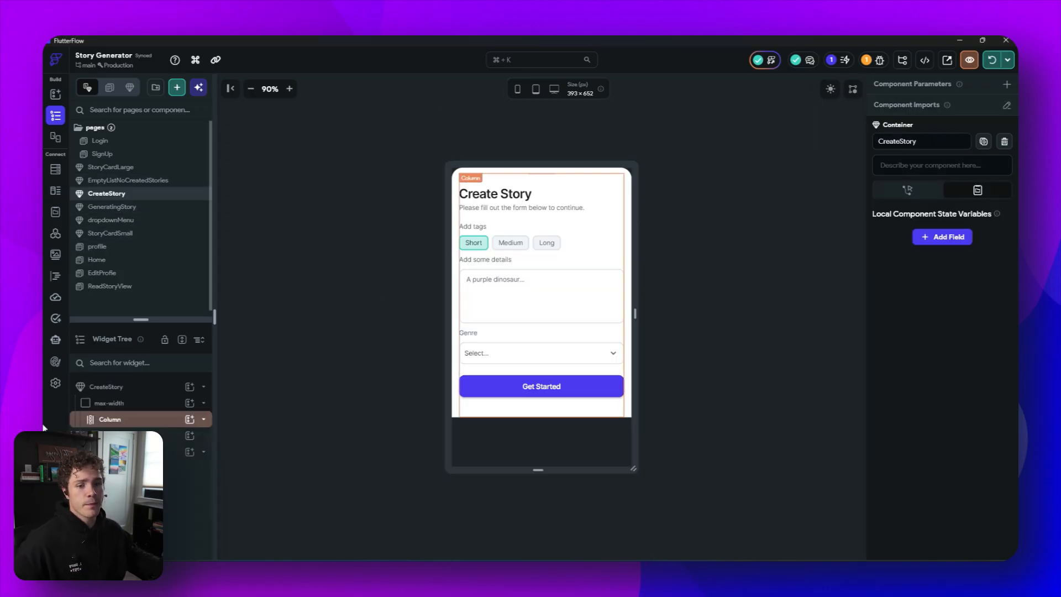
click(113, 419)
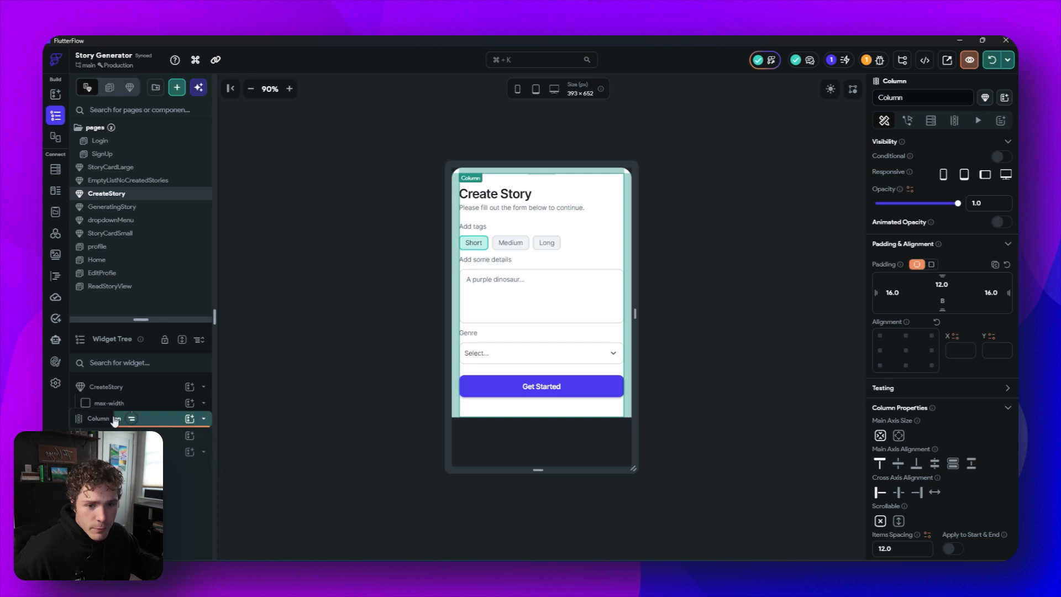
drag(113, 419, 114, 396)
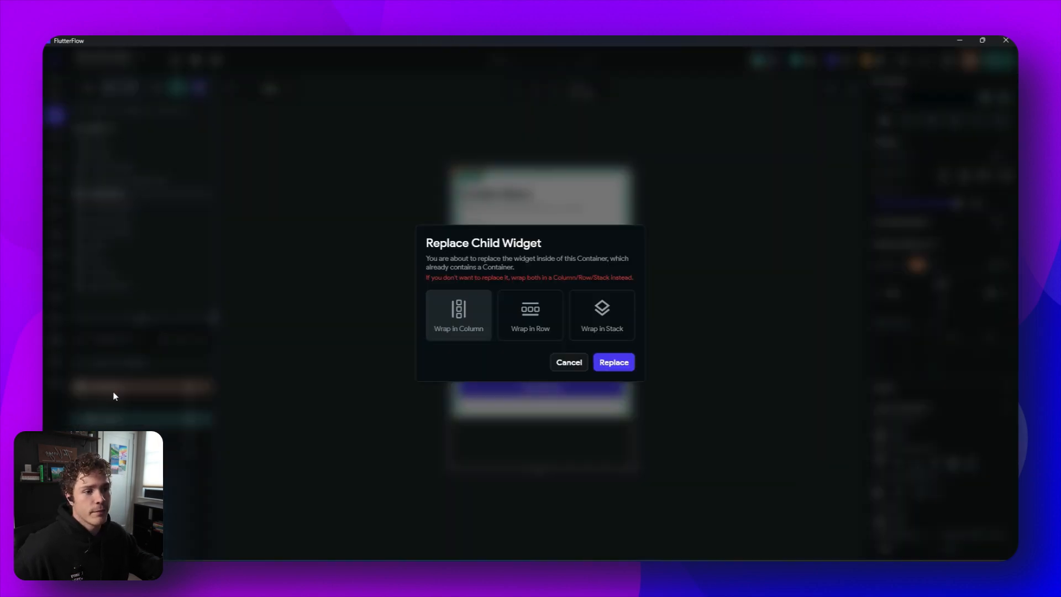
click(615, 363)
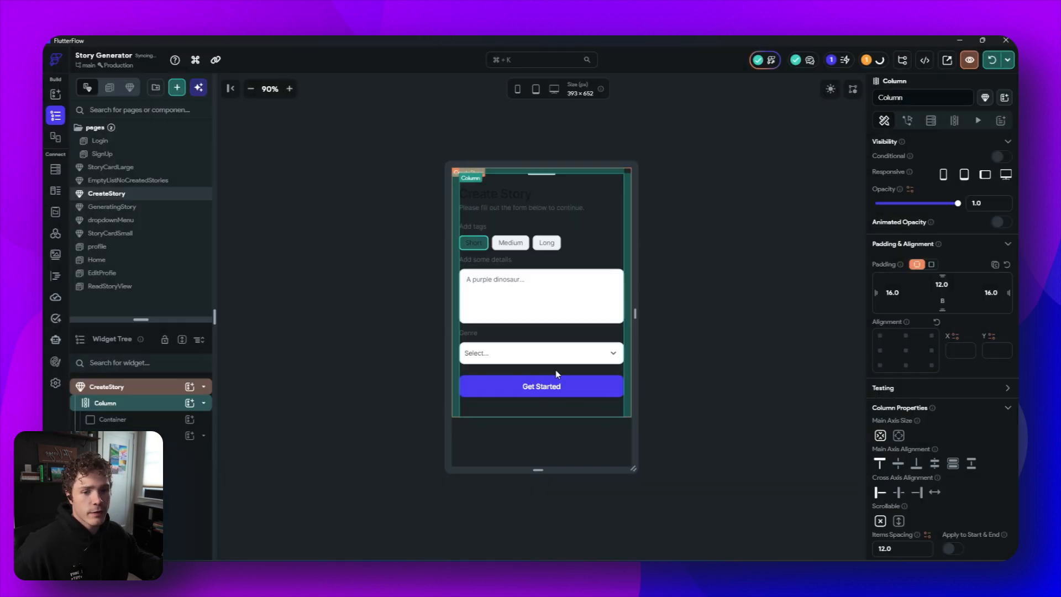
- Wrap the CreateStory Column in a Container and set its top-left and top-right corner radius to 32
right_click(142, 408)
click(171, 415)
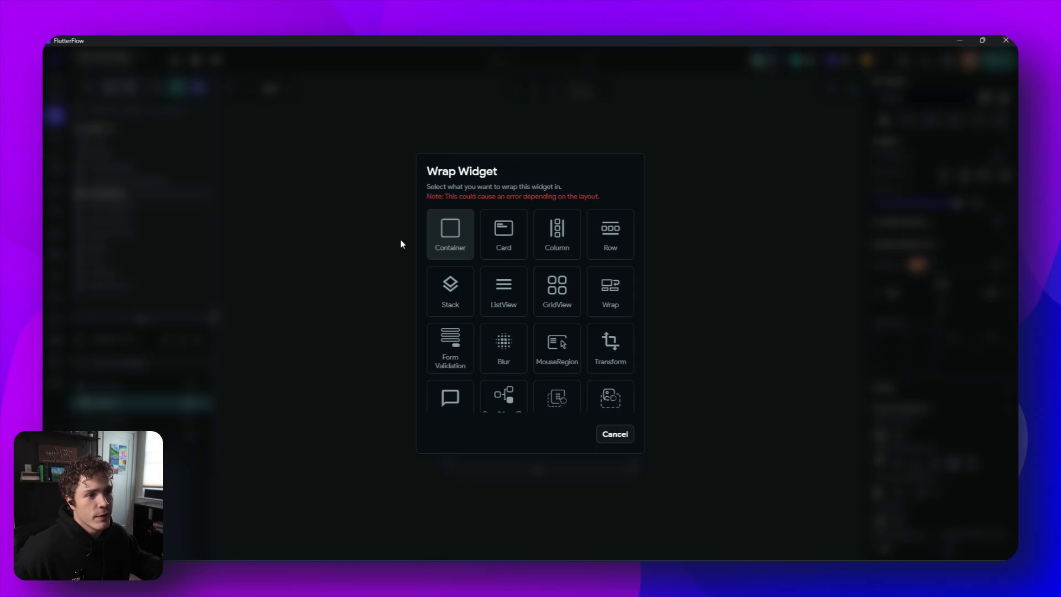
click(450, 235)
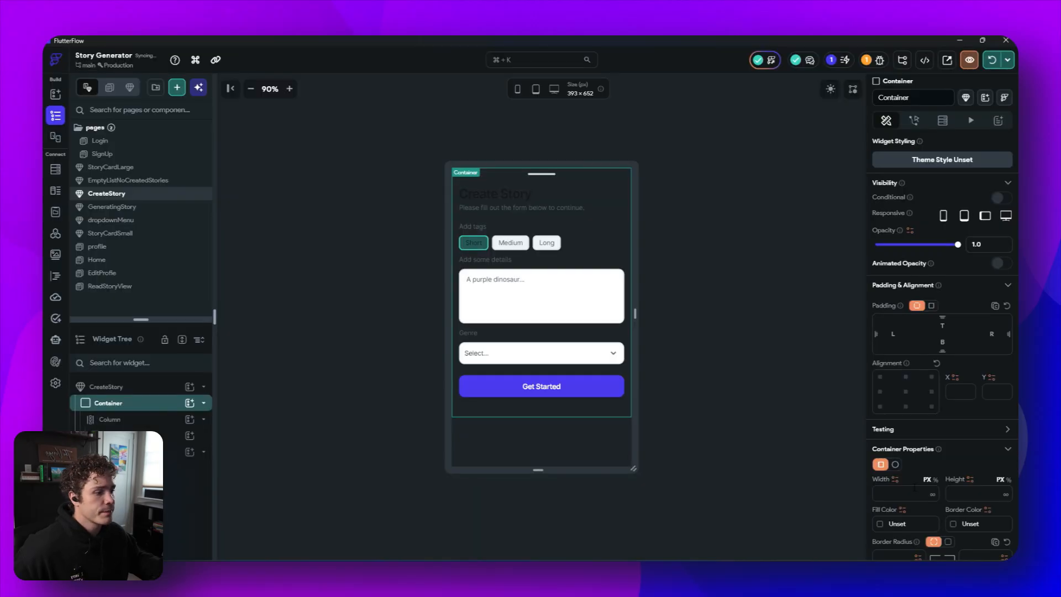
scroll(903, 493, down, 2)
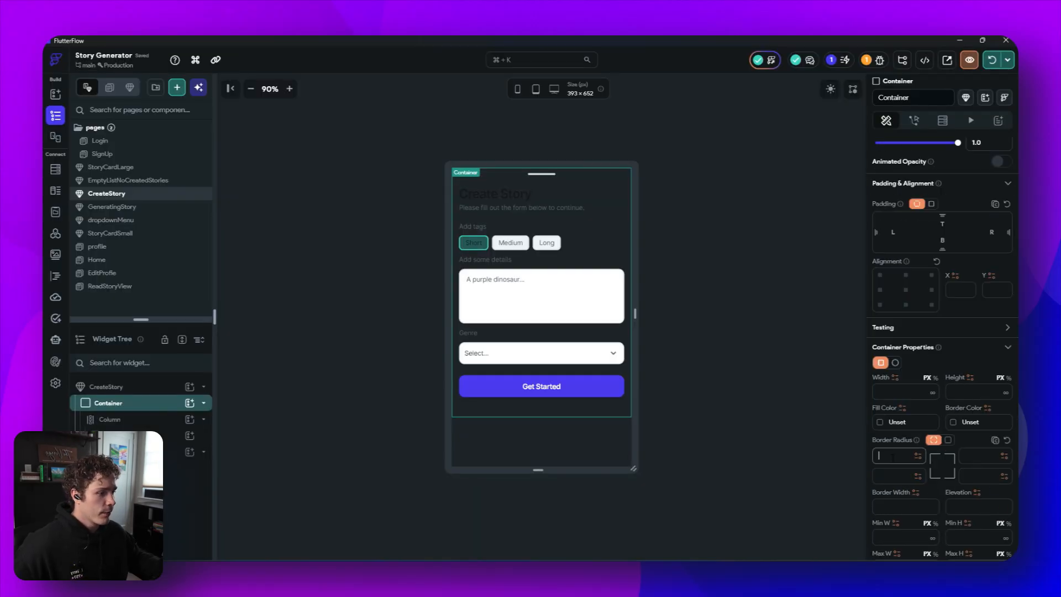
click(892, 456)
text(32)
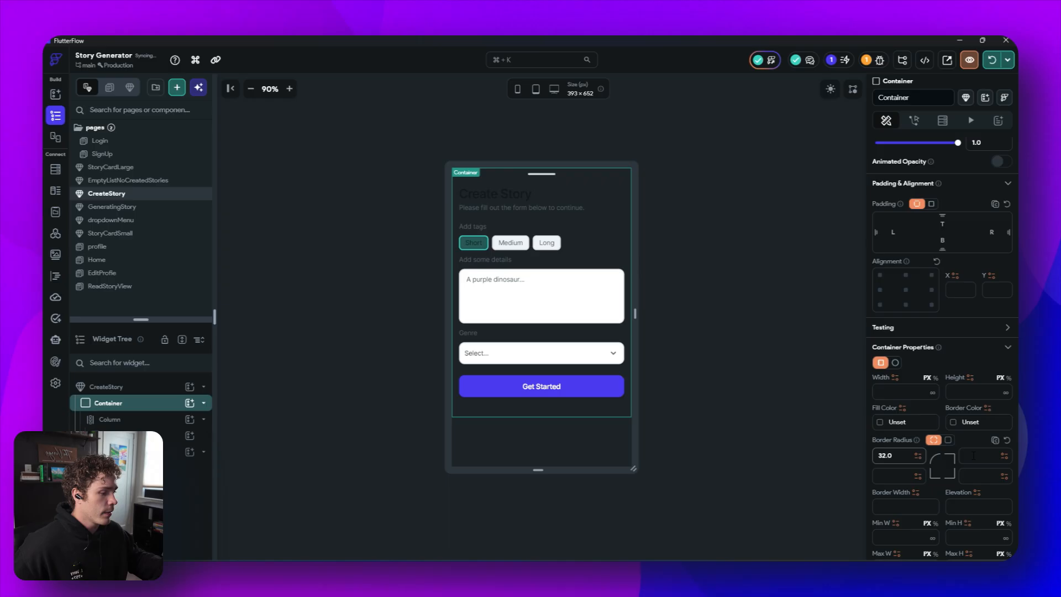
click(973, 455)
text(32)
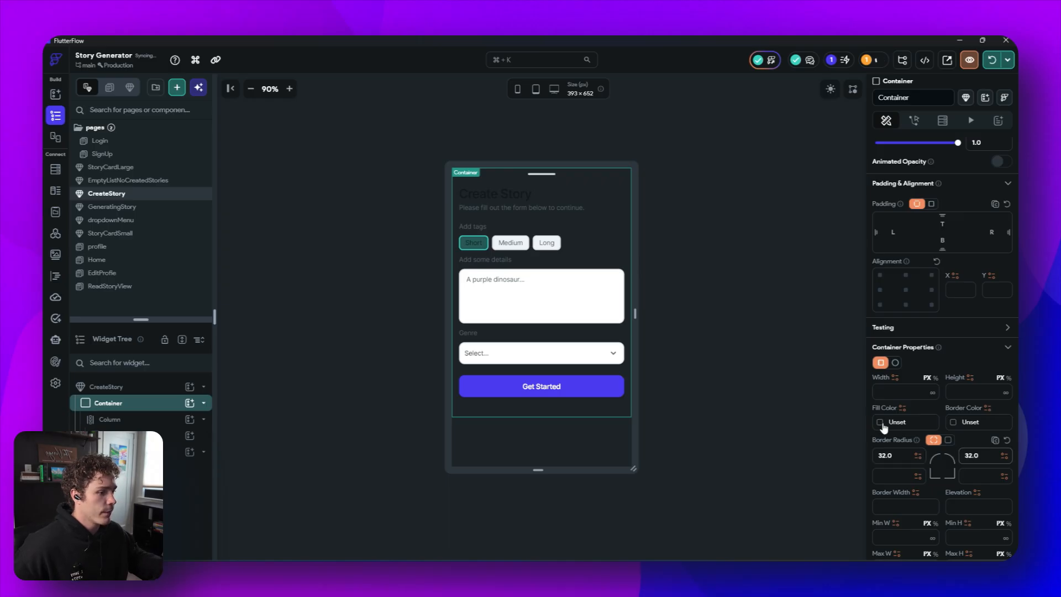
- Set the new container's fill color to Secondary Background
click(883, 426)
click(768, 484)
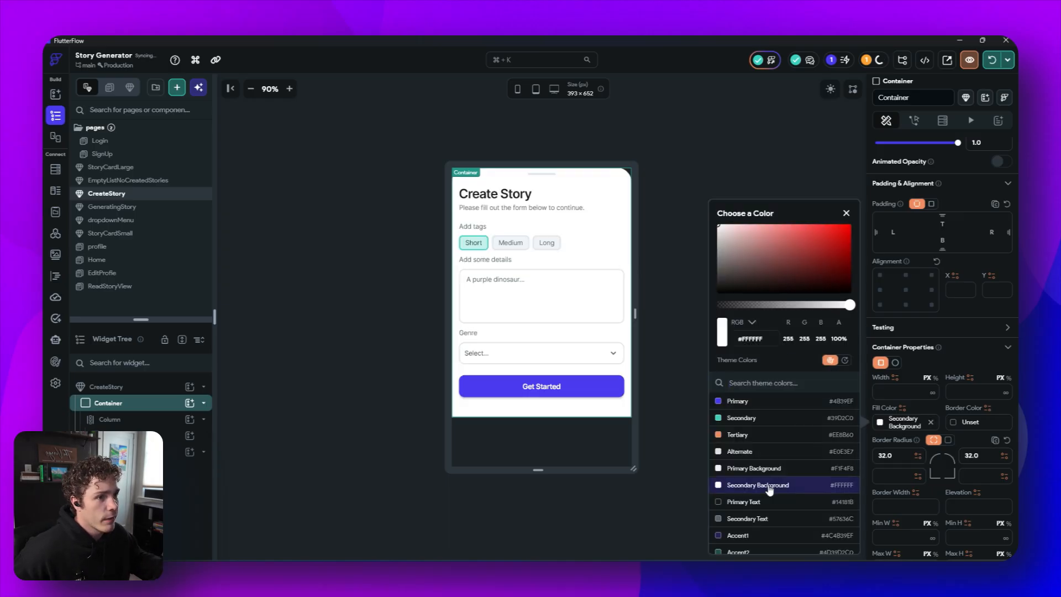
click(613, 518)
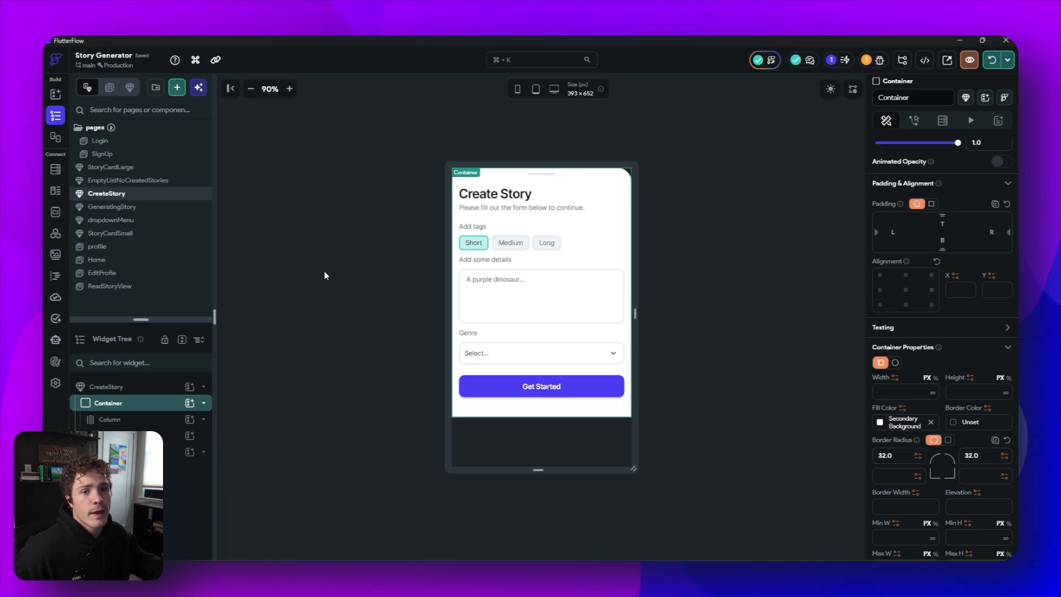
- On the Home page, give the Create Now button an On Tap action that shows the CreateStory component as a bottom sheet
click(120, 264)
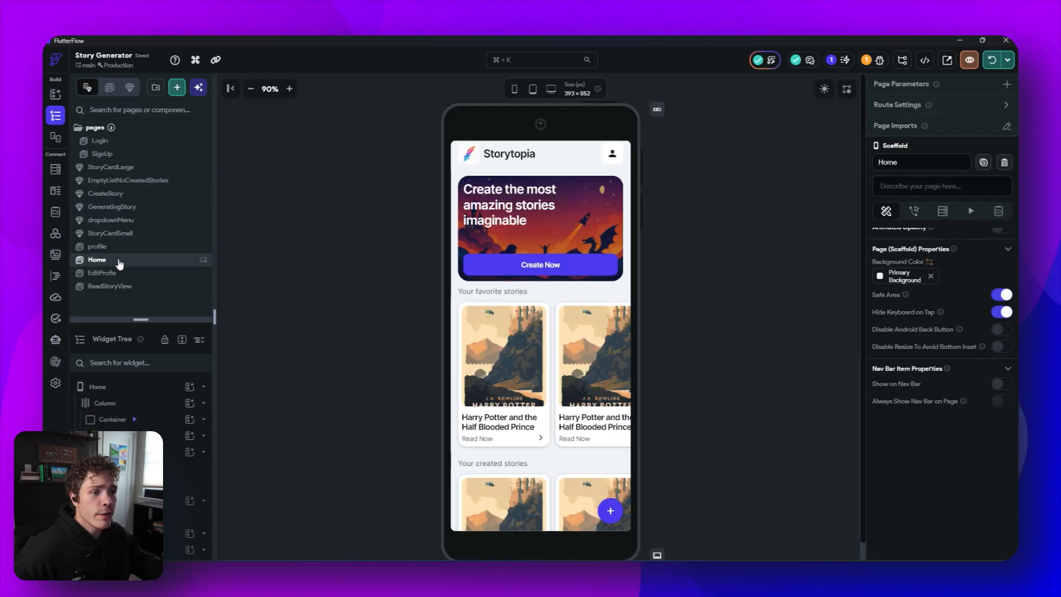
click(472, 267)
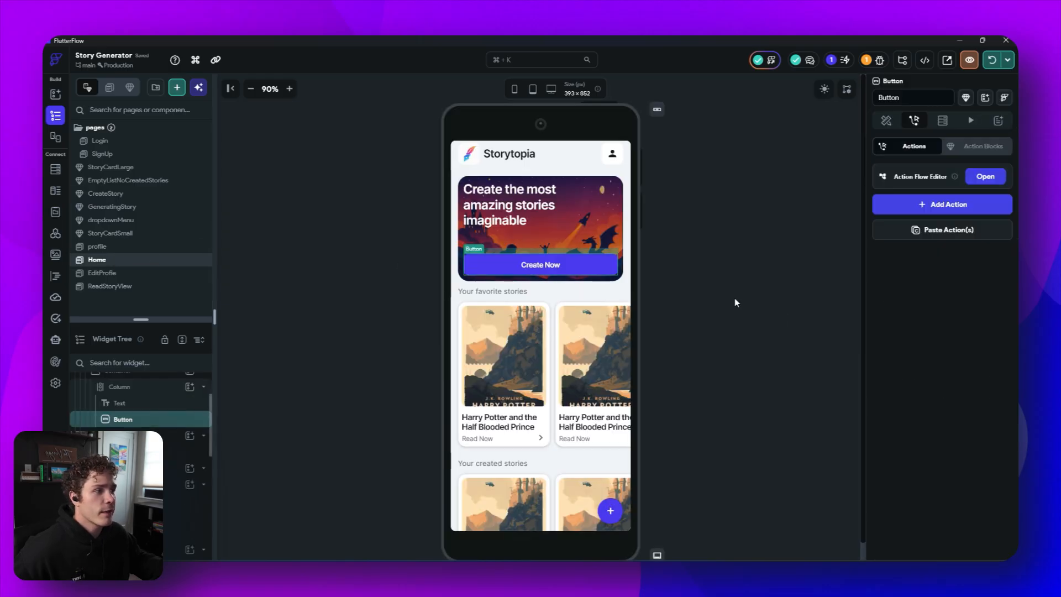
click(985, 176)
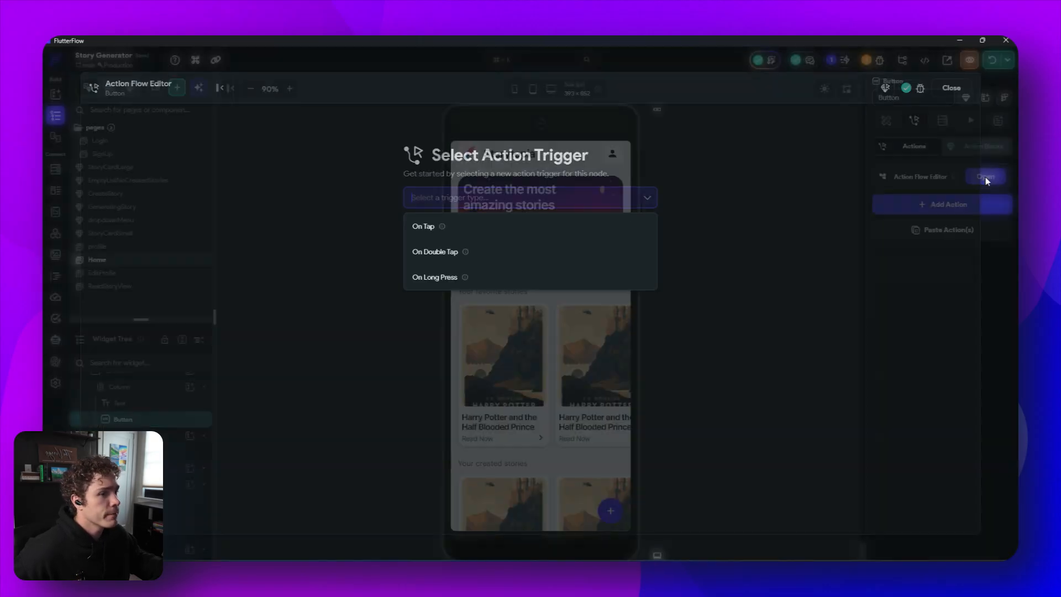
click(449, 234)
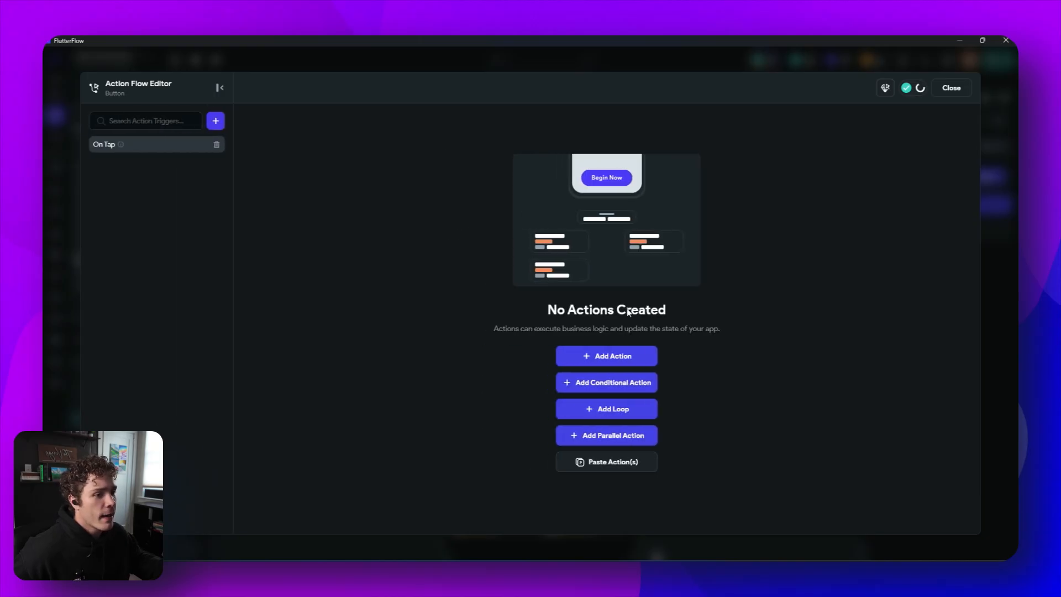
click(626, 356)
click(886, 178)
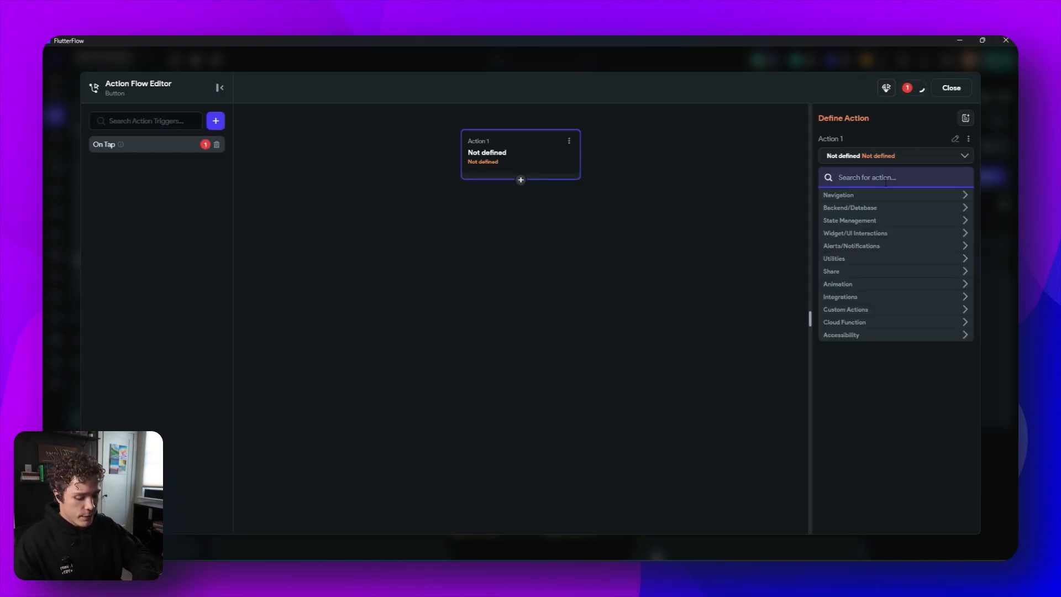
text(botto)
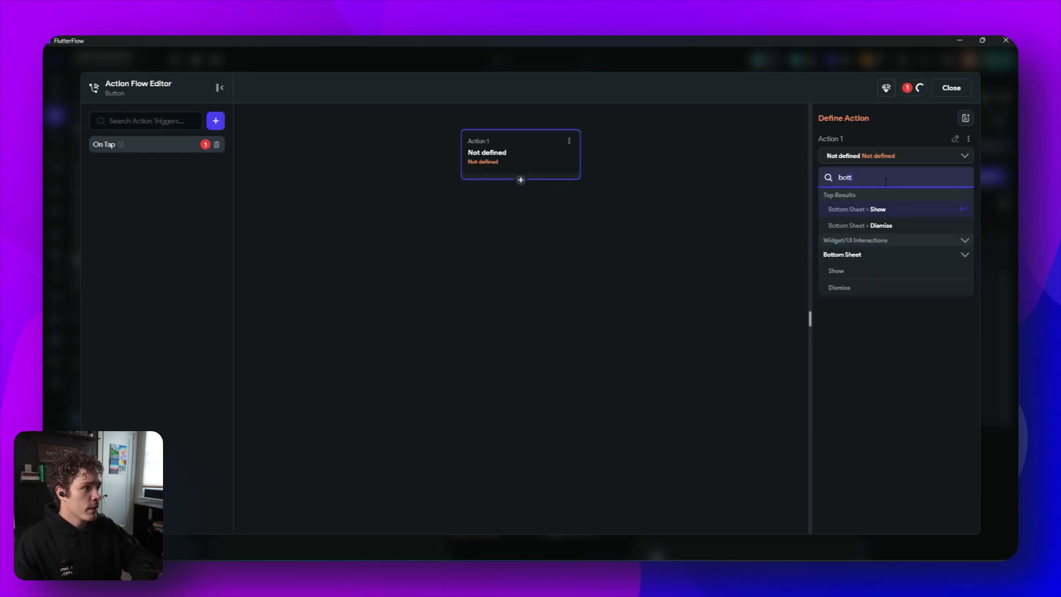
click(839, 212)
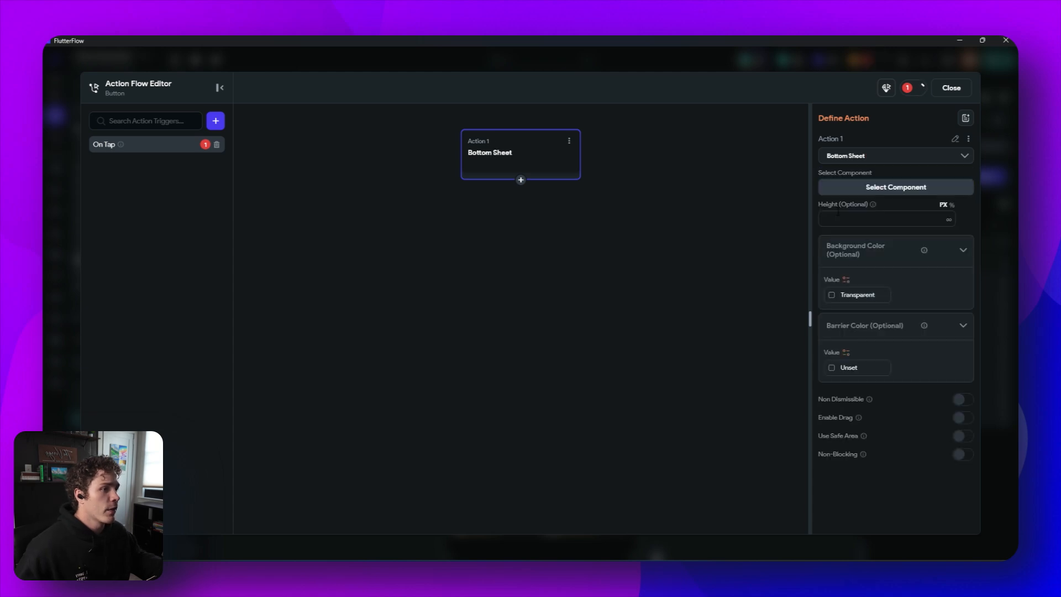
click(844, 196)
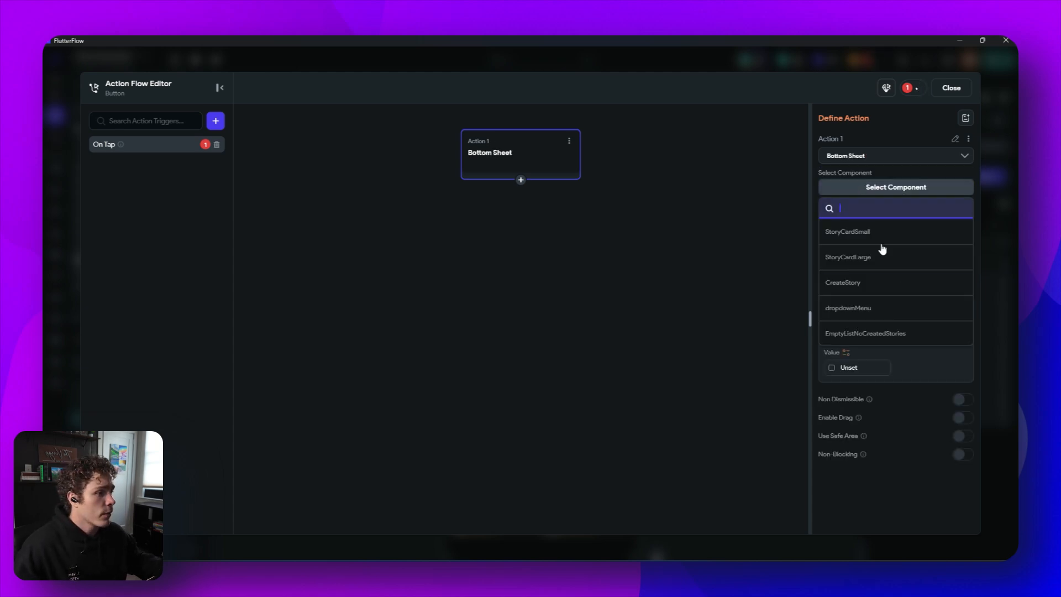
click(902, 284)
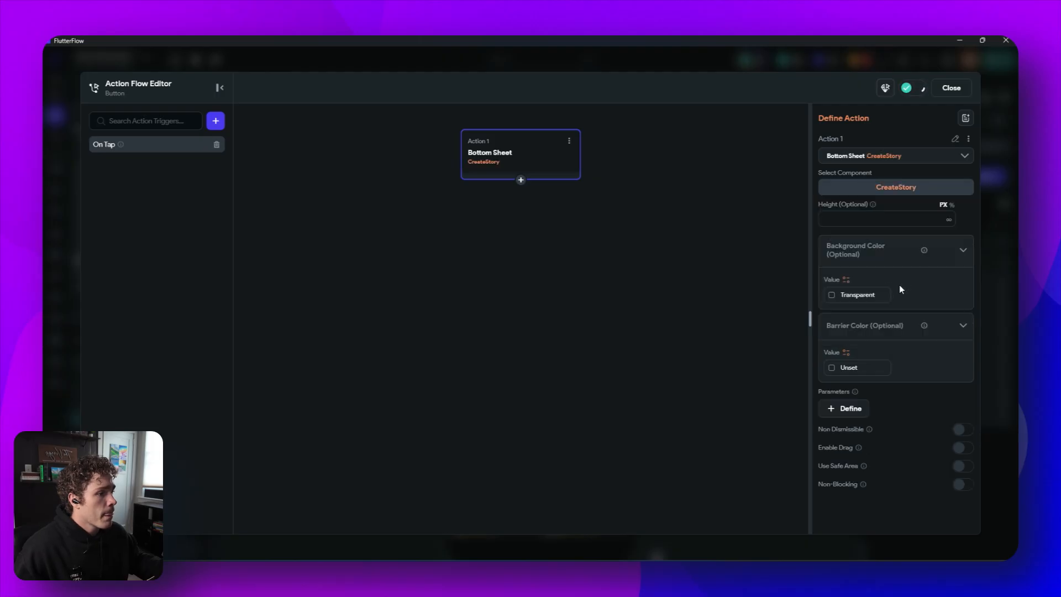
- Set the bottom sheet's background color to #19000000 and enable drag, then close the action editor
click(830, 296)
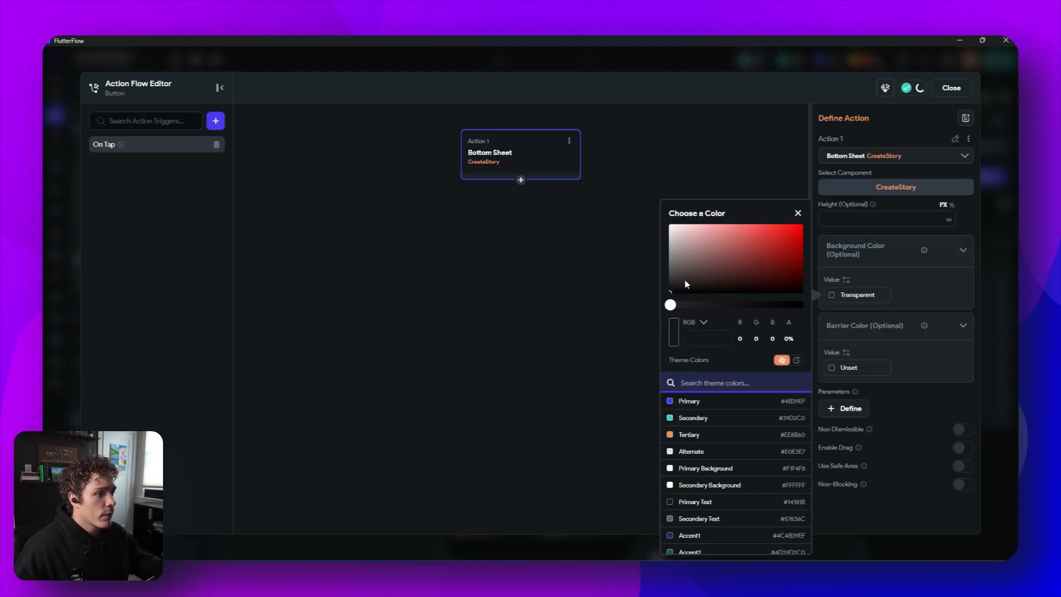
drag(672, 308, 681, 308)
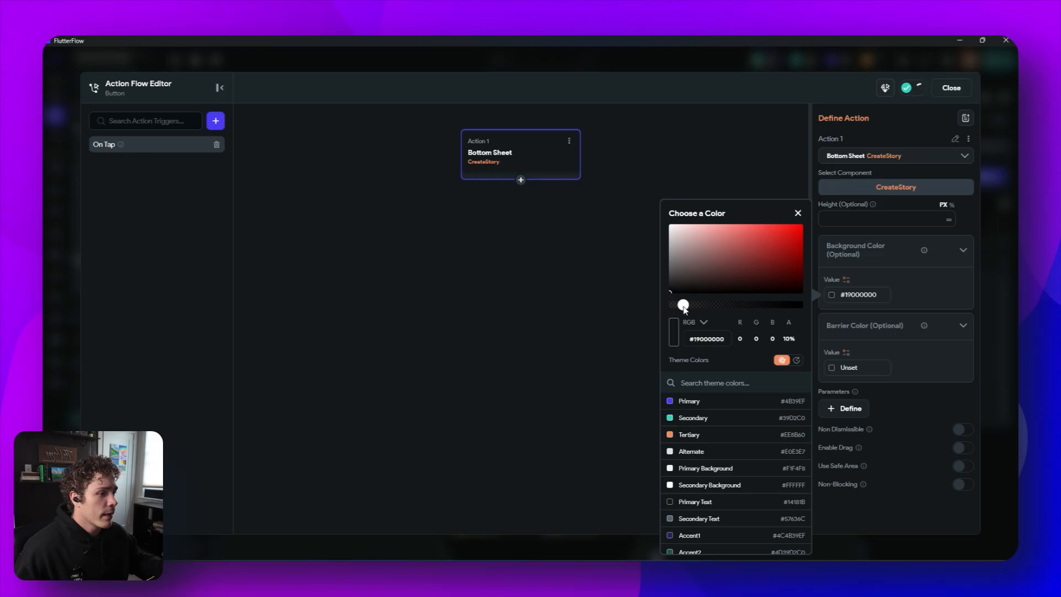
click(922, 346)
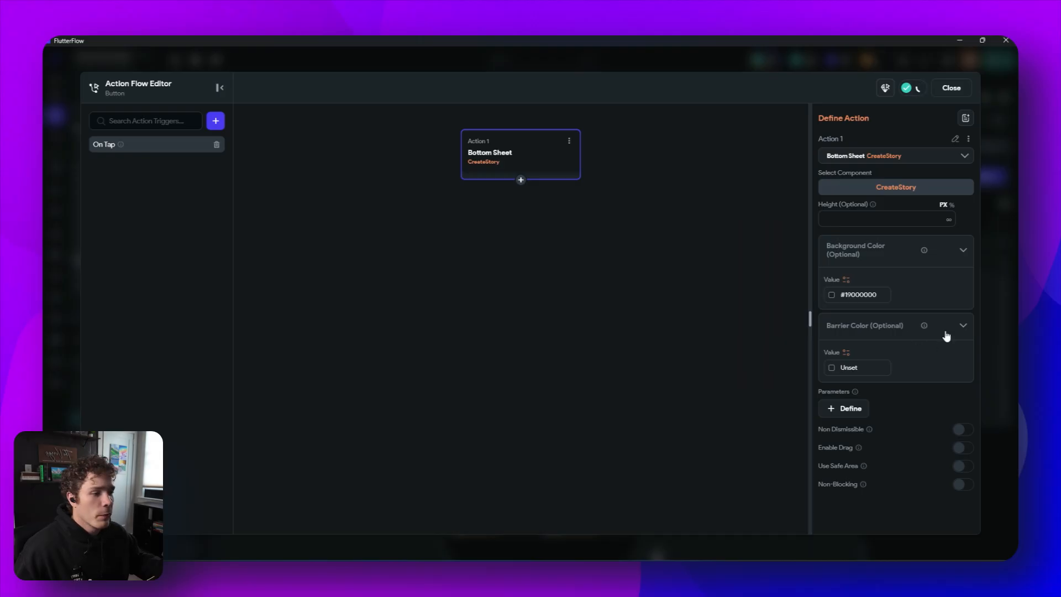
mouse_move(862, 452)
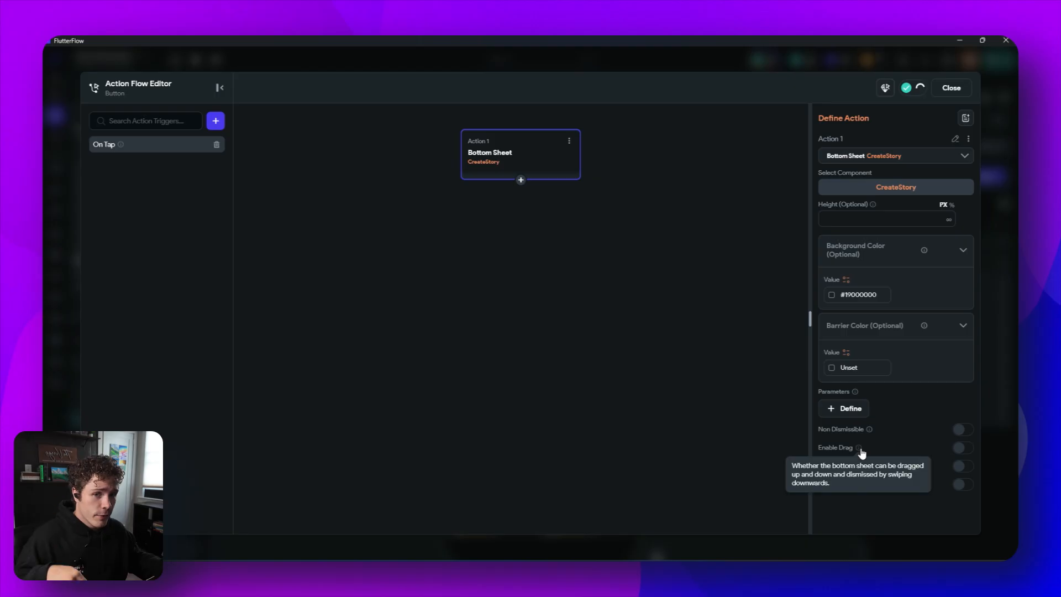
click(957, 452)
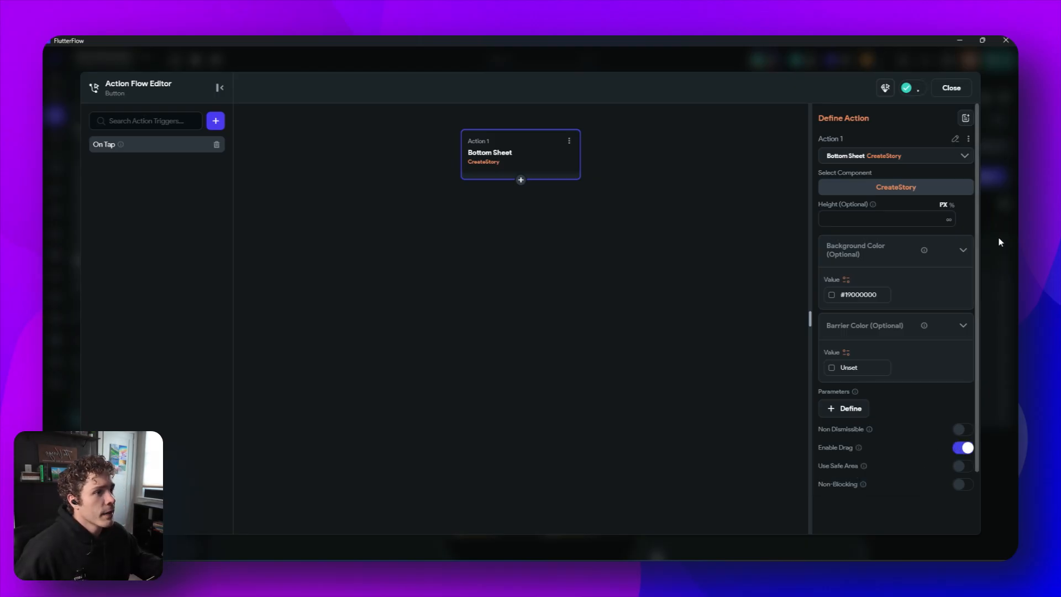
click(946, 88)
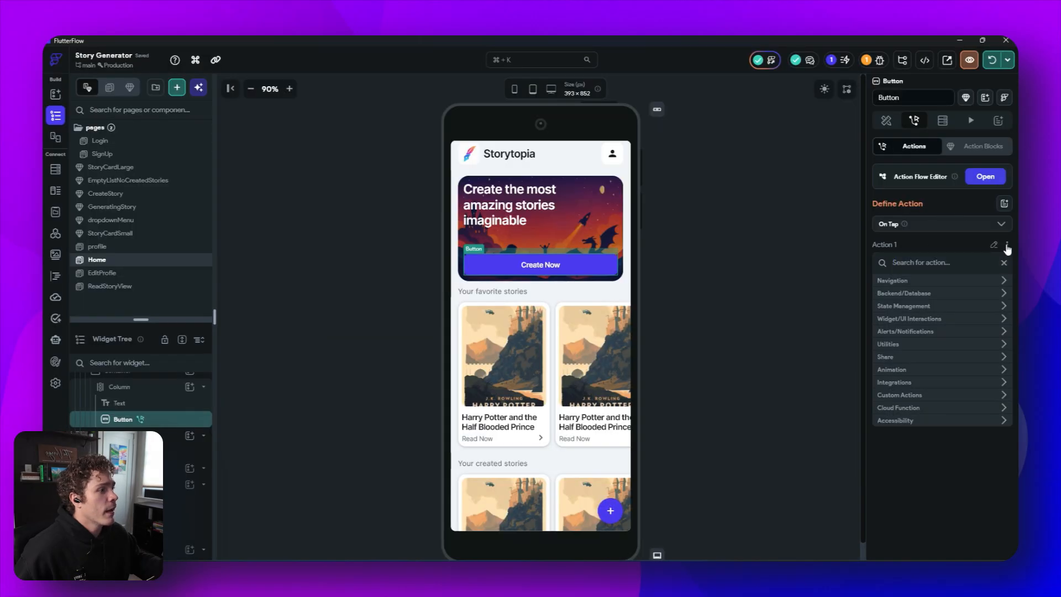
- Copy the bottom sheet action and paste it onto the floating action button
click(1007, 245)
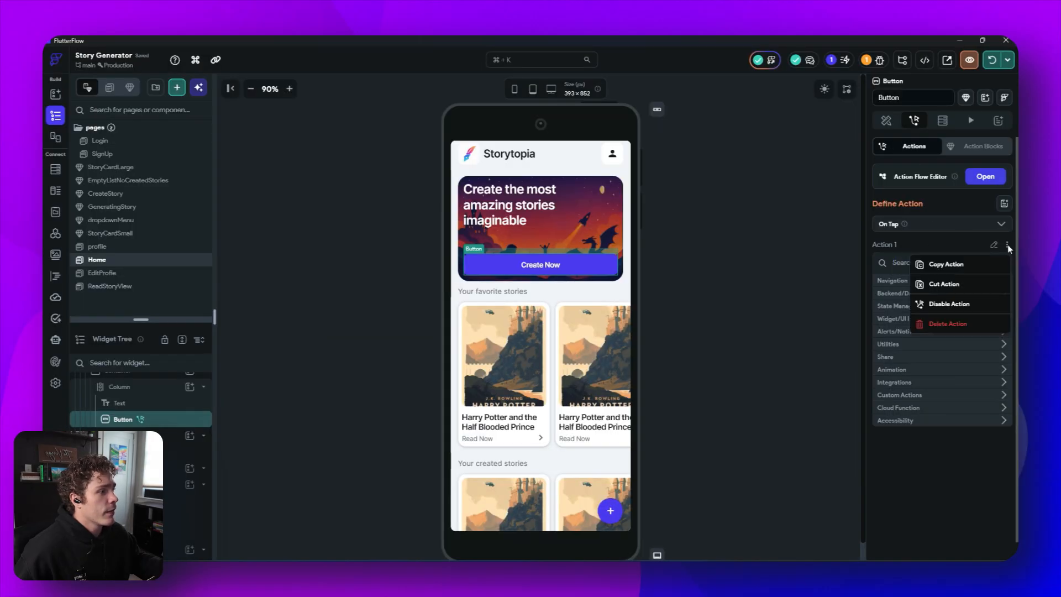
click(958, 267)
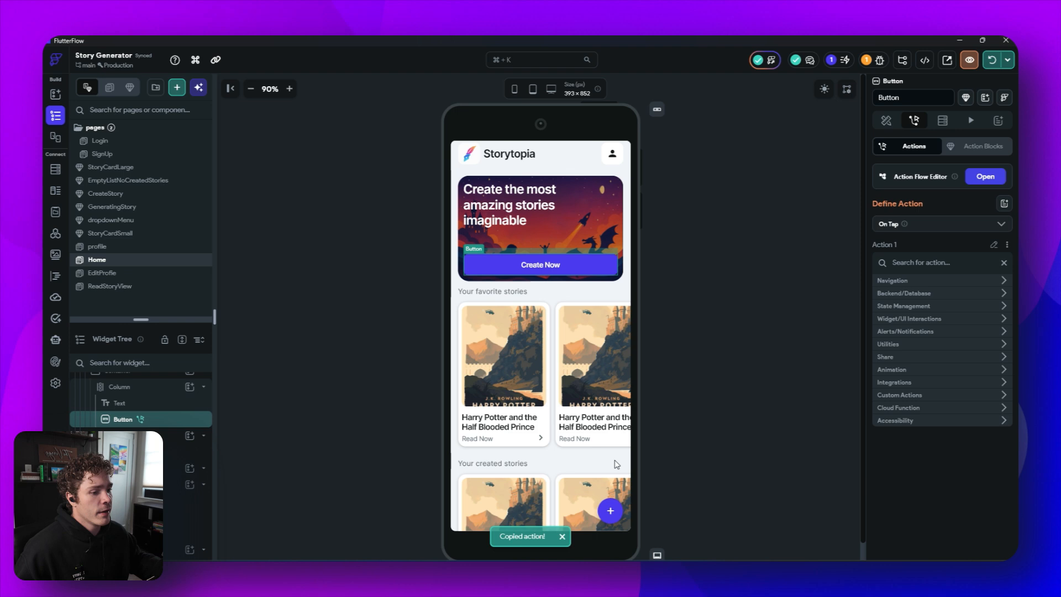
click(610, 511)
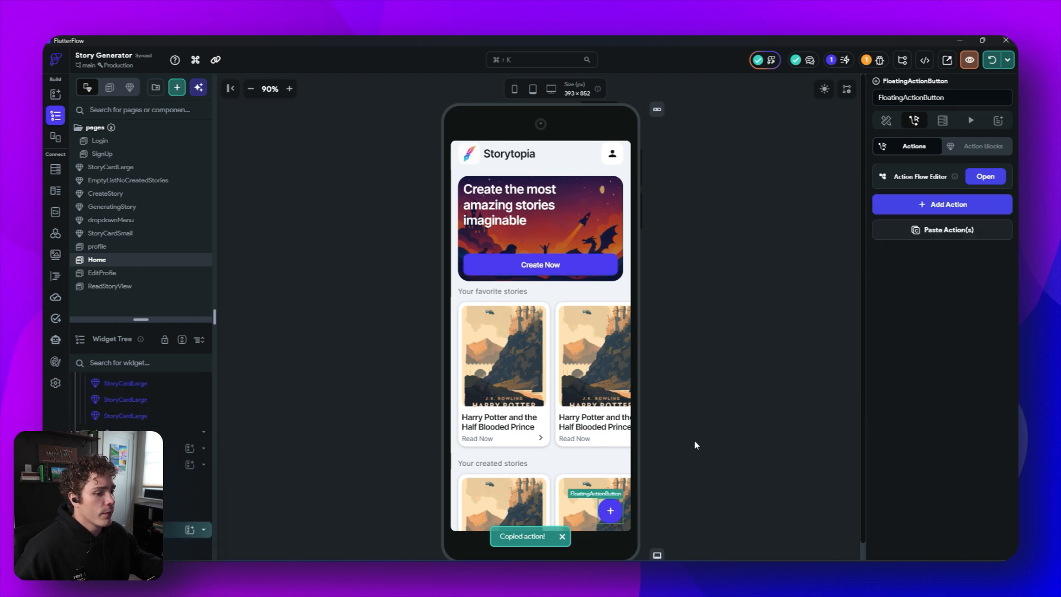
click(948, 229)
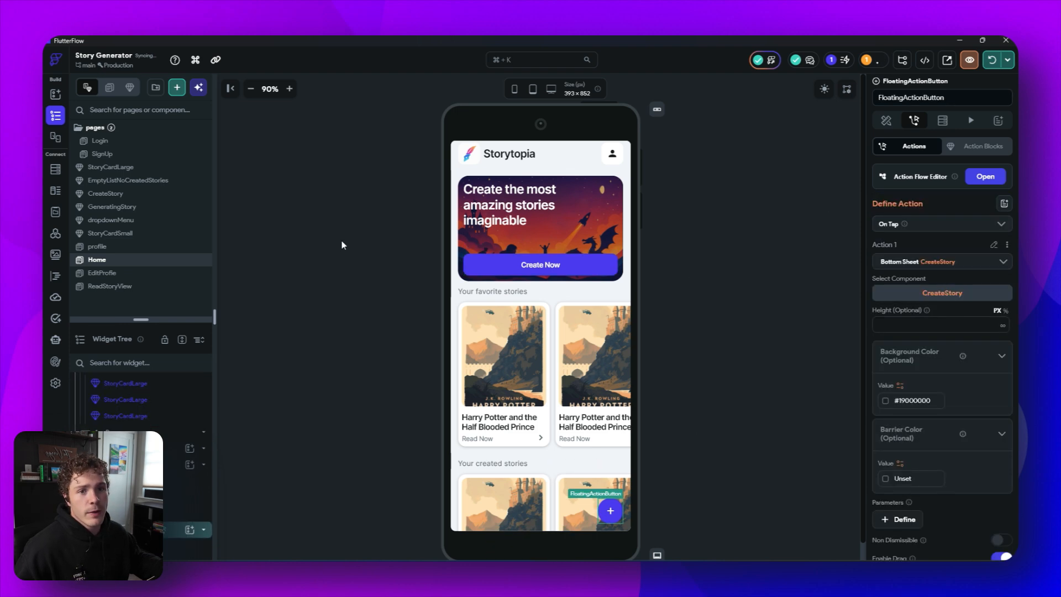
- Paste the bottom sheet action onto the Create Now button in the EmptyListNoCreatedStories component
click(155, 183)
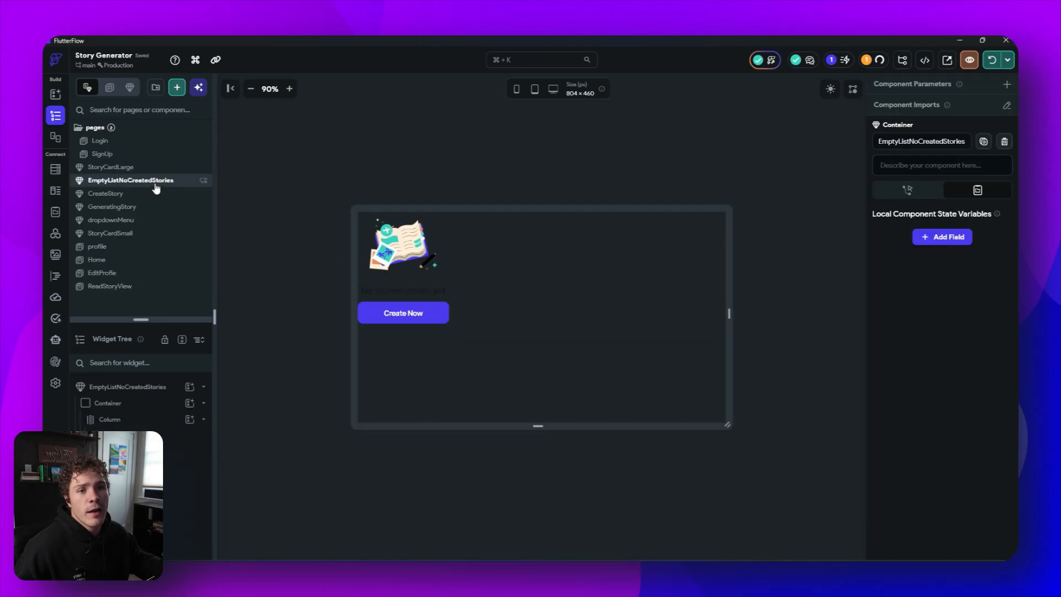
click(399, 313)
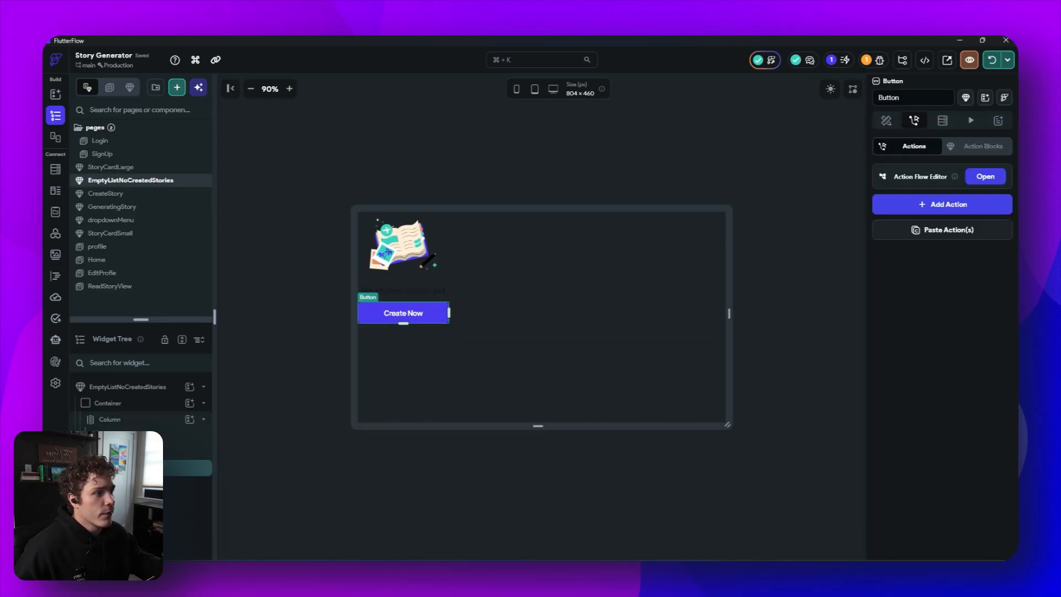
click(938, 235)
click(835, 256)
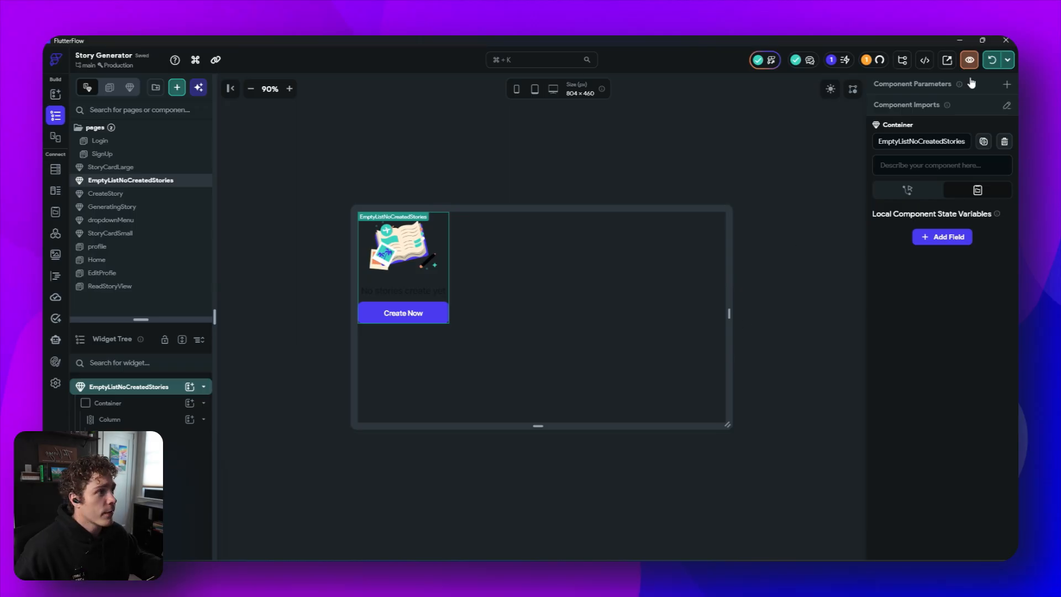
- Hot reload the app and test opening and dismissing the Create Now bottom sheet on the emulator
click(991, 62)
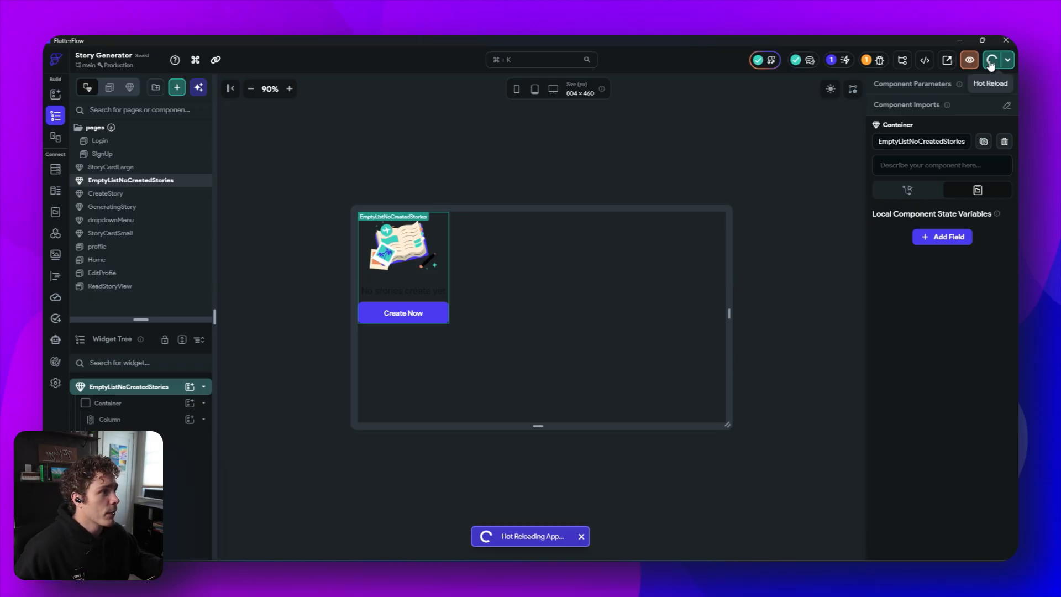
key(alt+Tab)
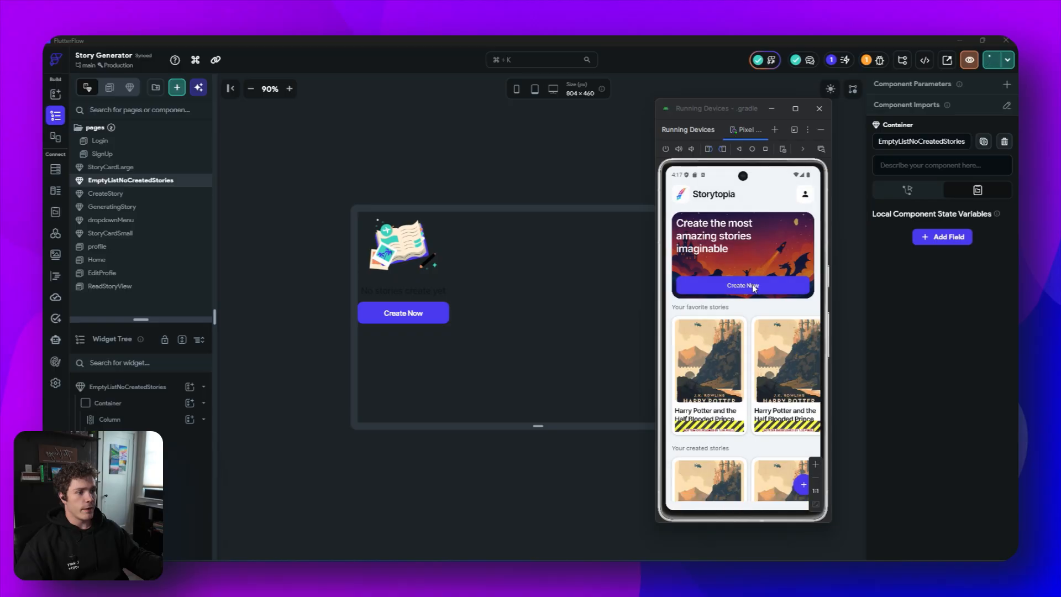
click(753, 287)
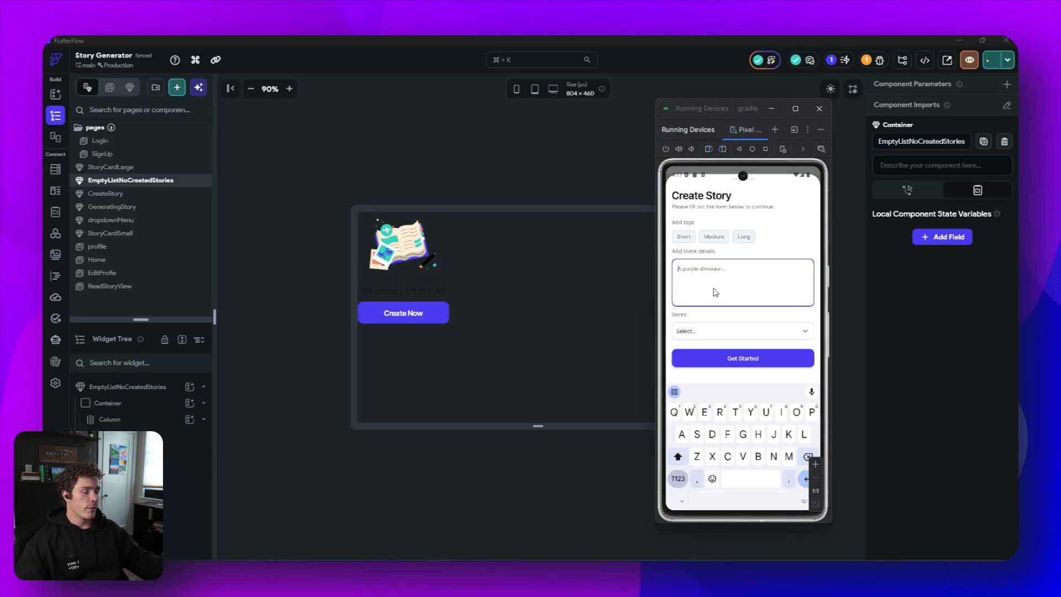
drag(678, 254, 683, 311)
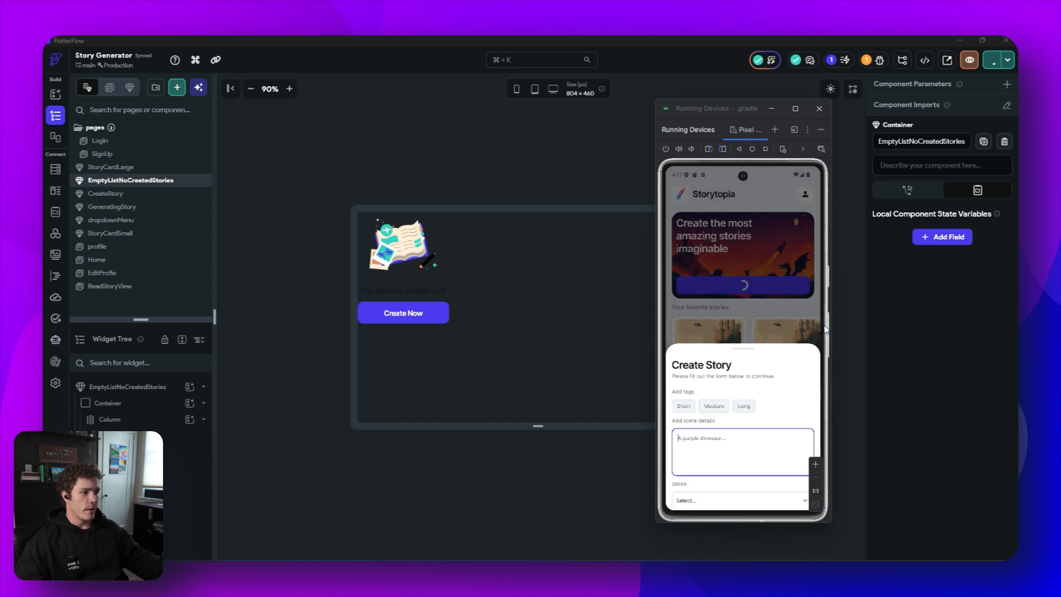
click(735, 285)
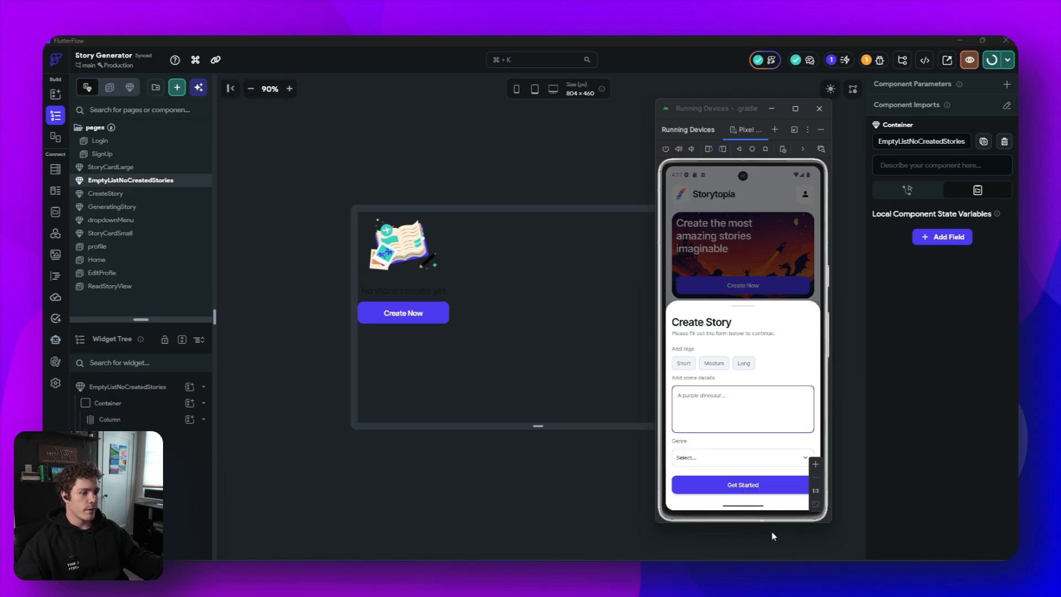
click(744, 263)
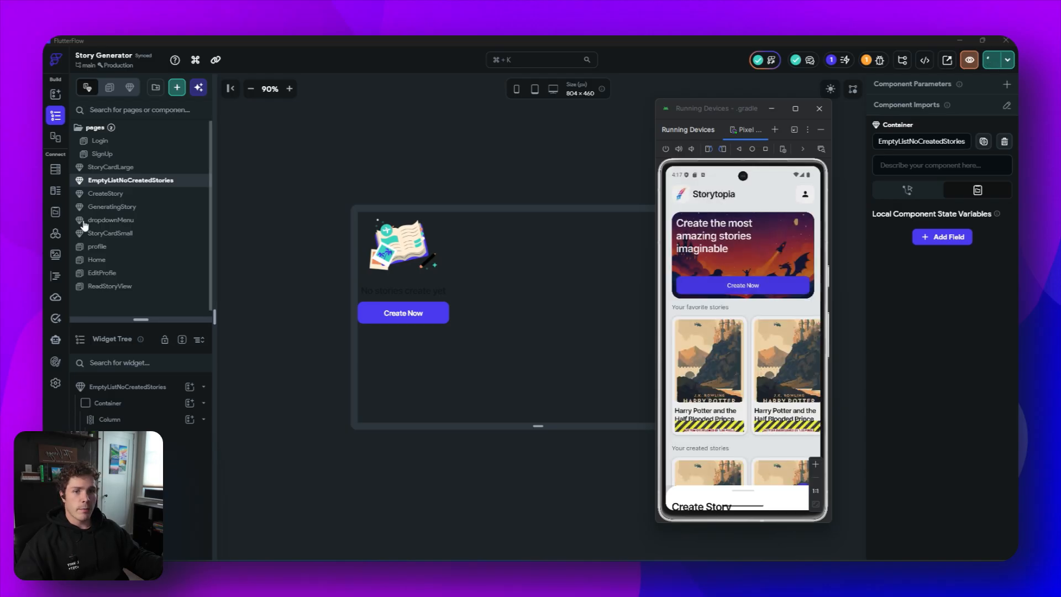
- In the CreateStory component, turn on Safe Area for the outer container
click(121, 195)
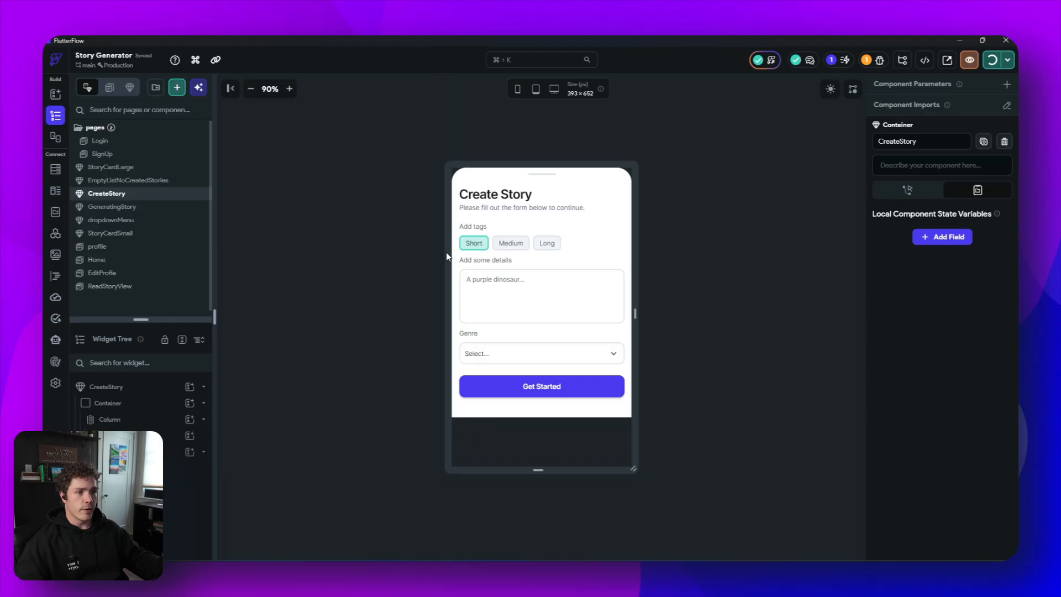
click(583, 243)
scroll(944, 442, down, 3)
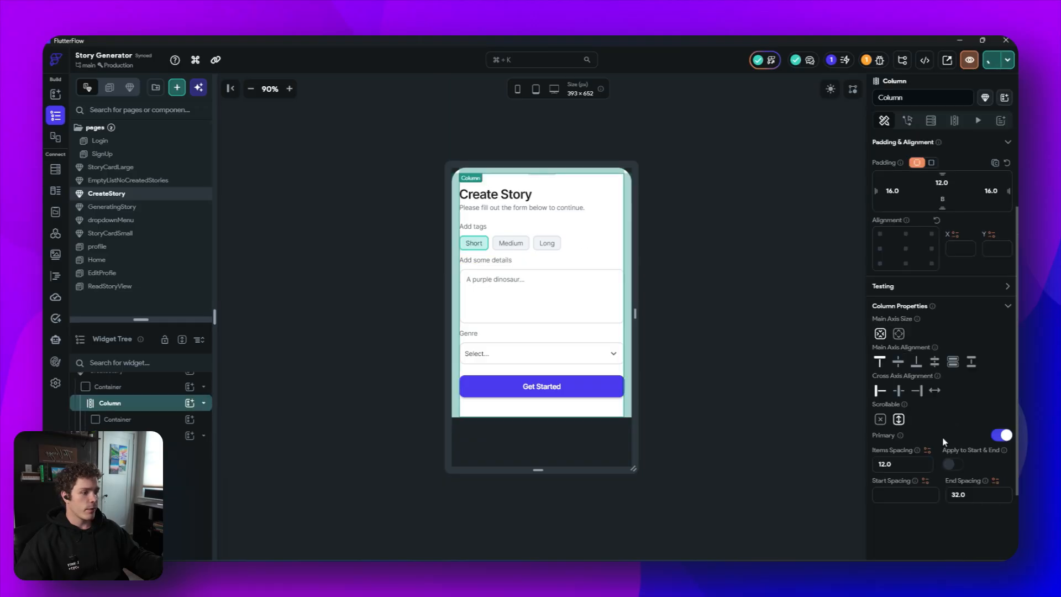
click(461, 197)
scroll(945, 399, down, 10)
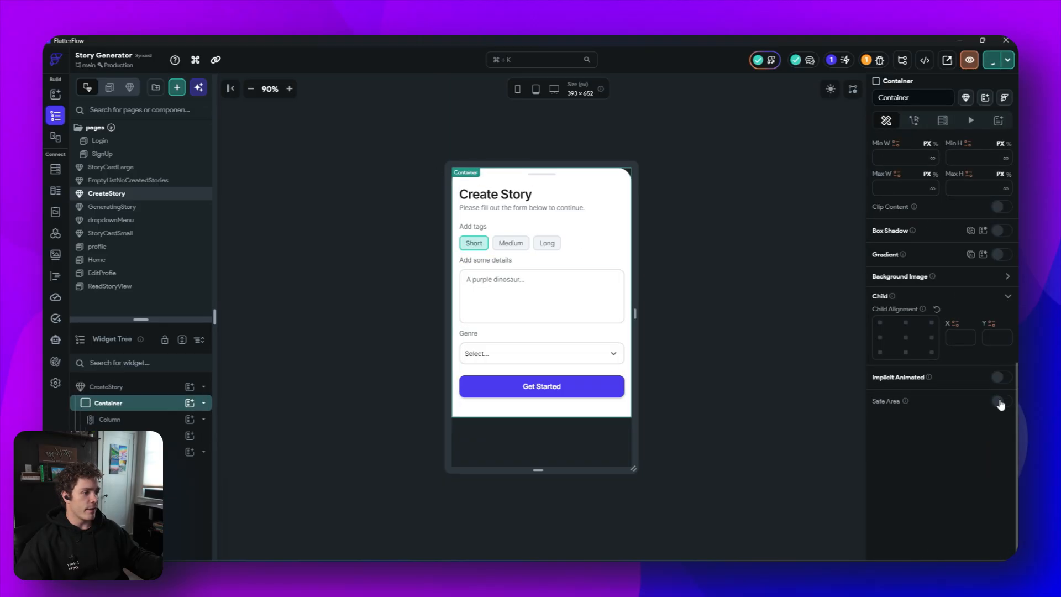
click(999, 401)
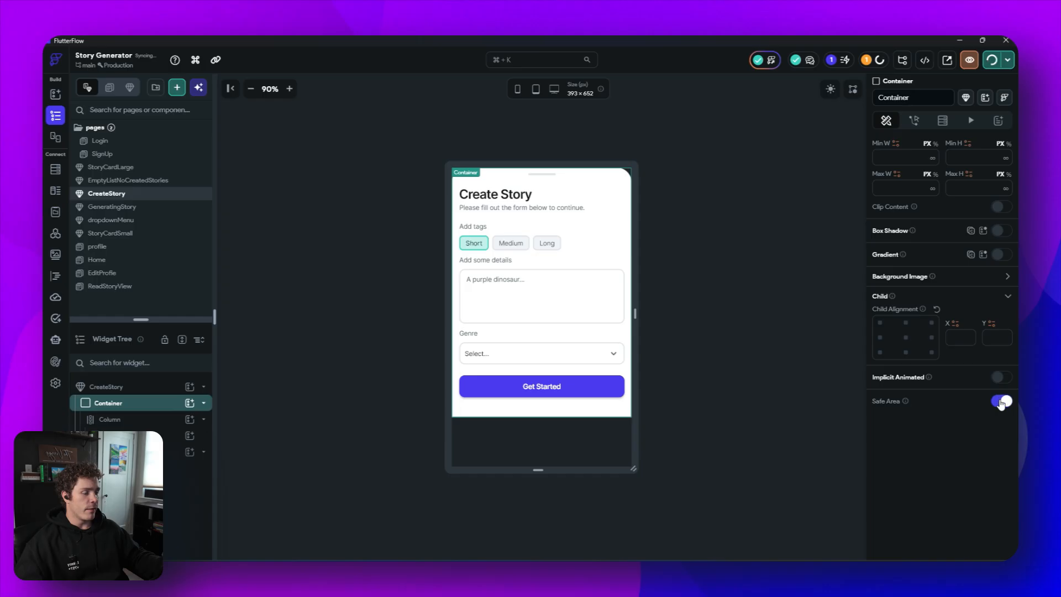
- Turn off Autofocus on the description text field
click(566, 311)
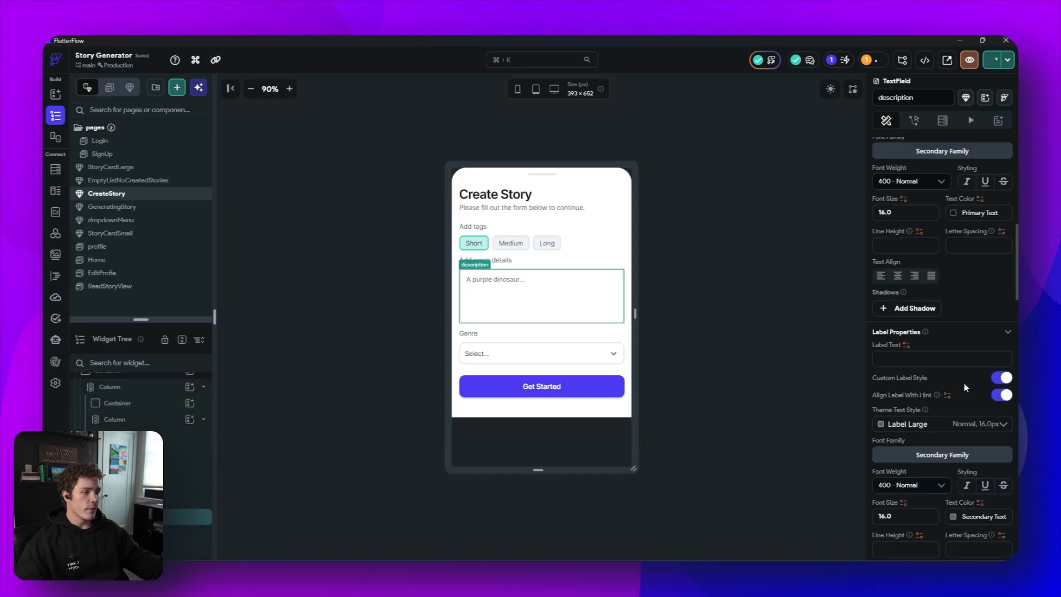
scroll(963, 383, down, 10)
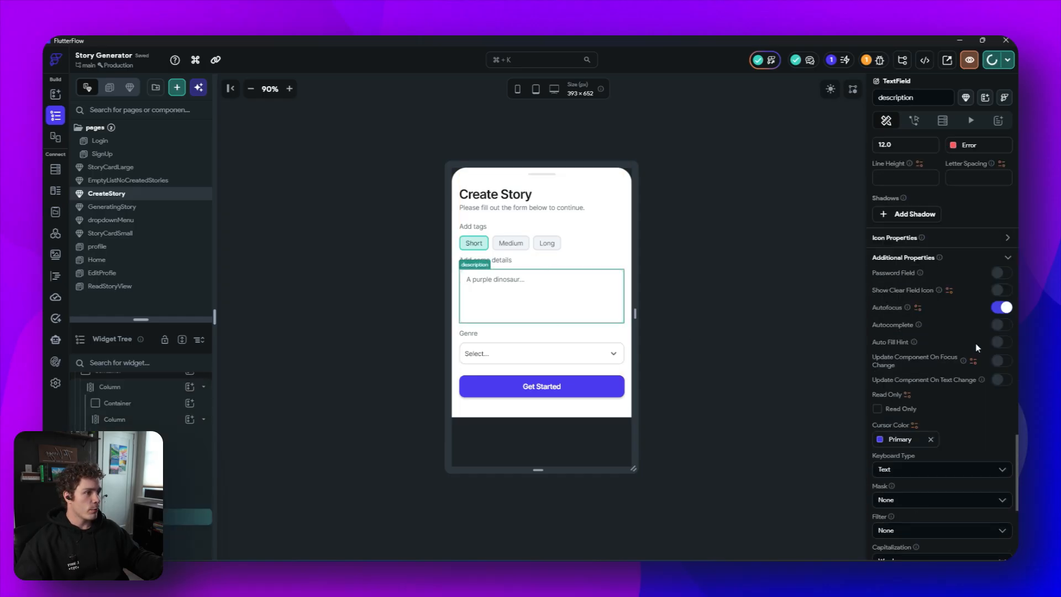
click(1001, 307)
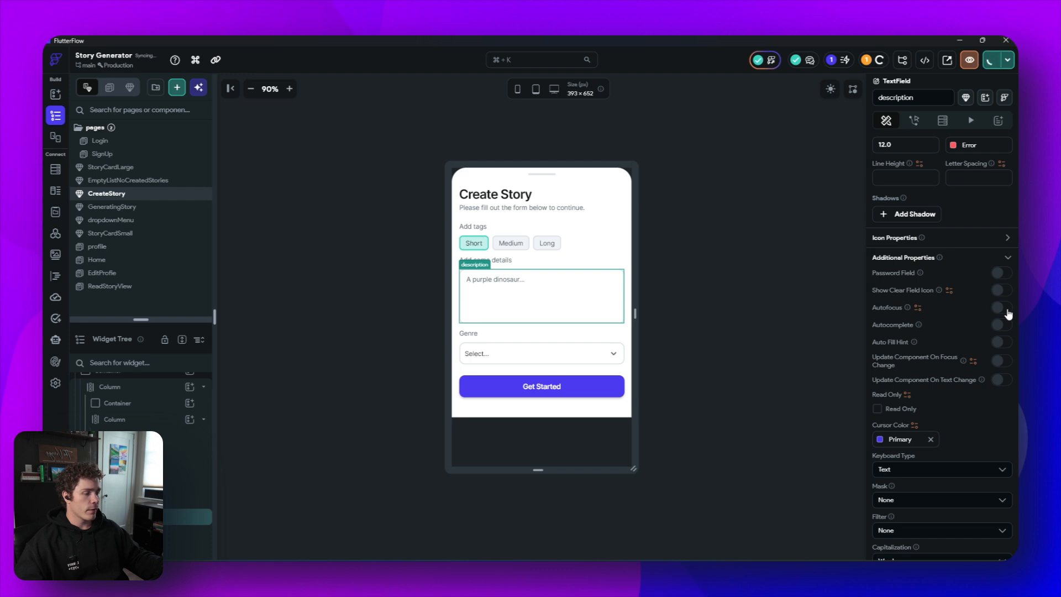
- Hot reload the app and open and drag down the Create Now bottom sheet on the emulator to test it
click(793, 312)
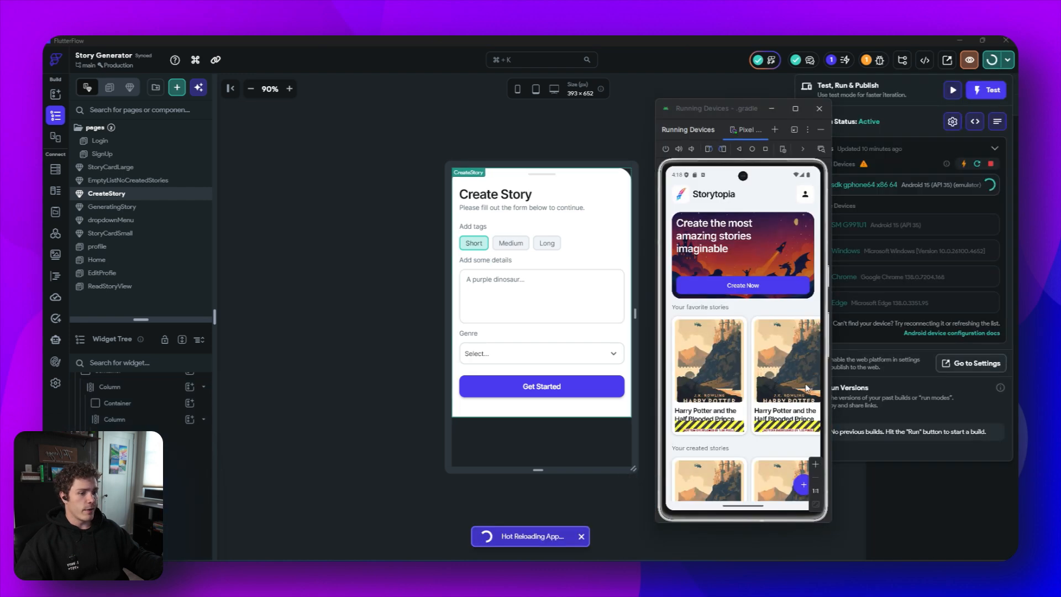
click(774, 285)
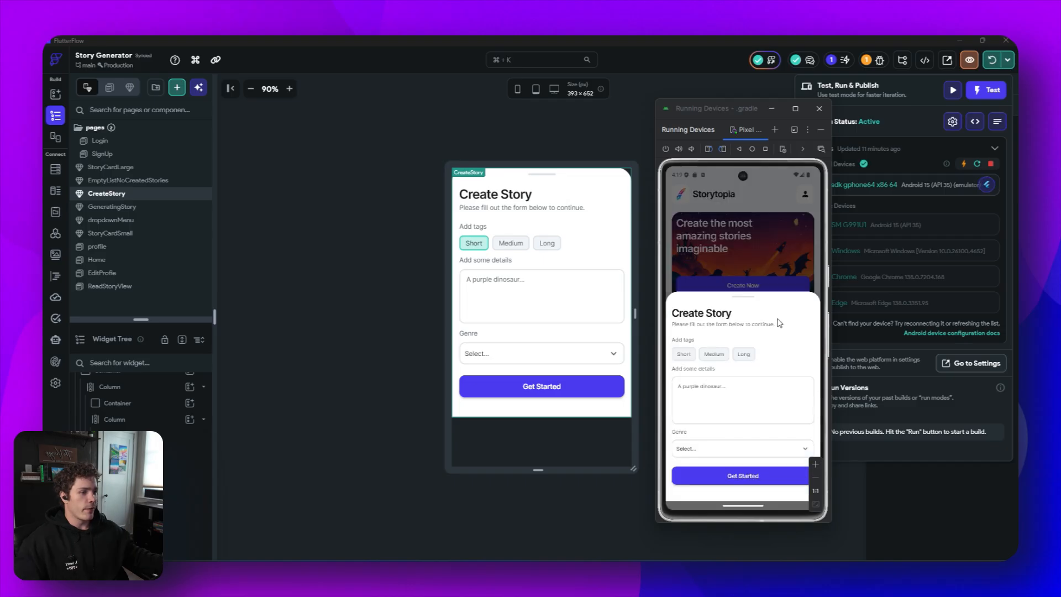
drag(777, 352, 768, 411)
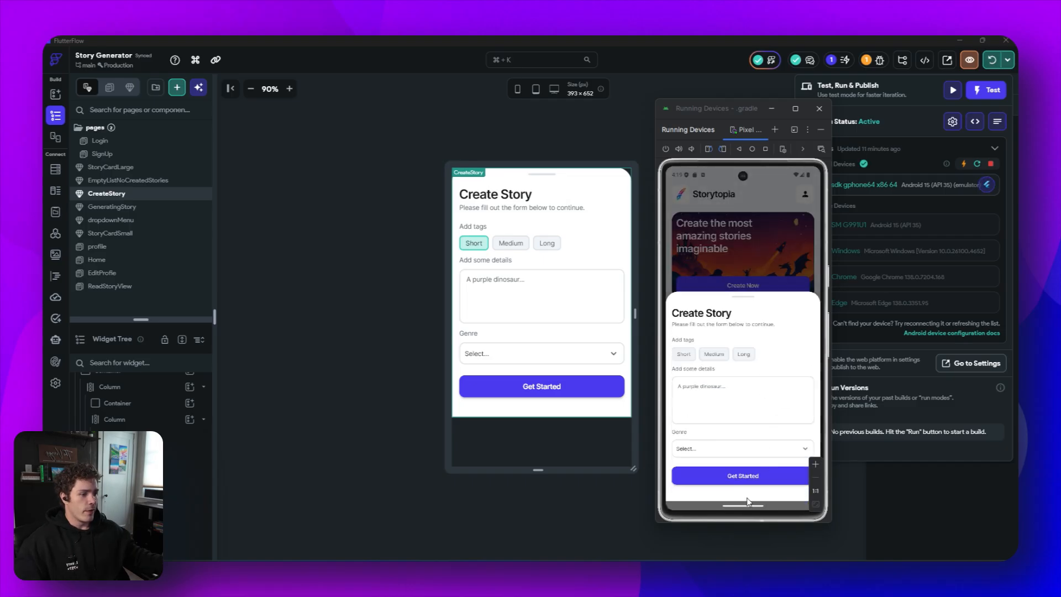
drag(747, 385, 767, 557)
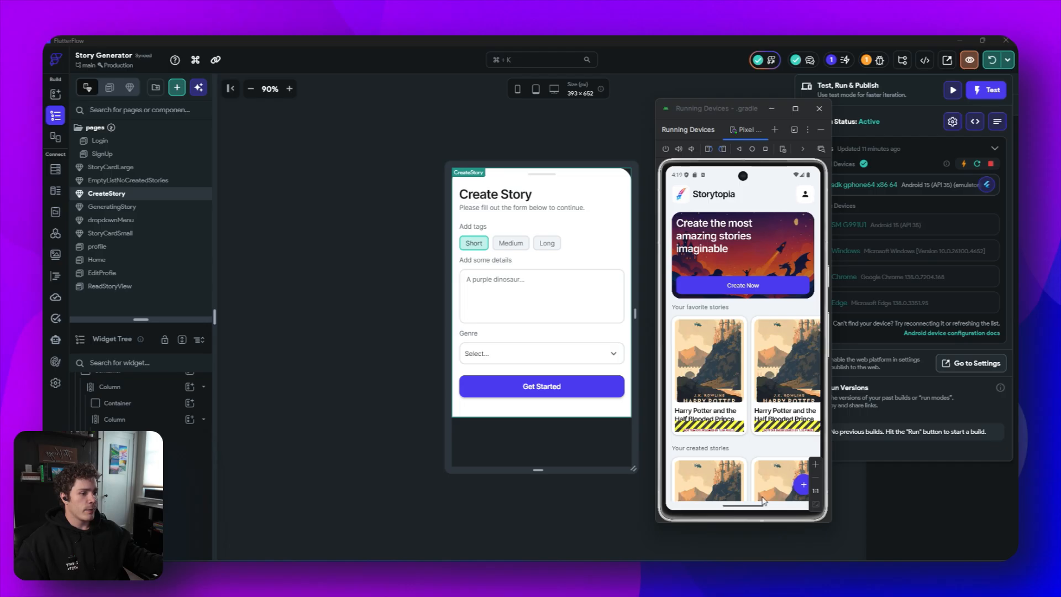
click(751, 286)
drag(753, 368, 752, 442)
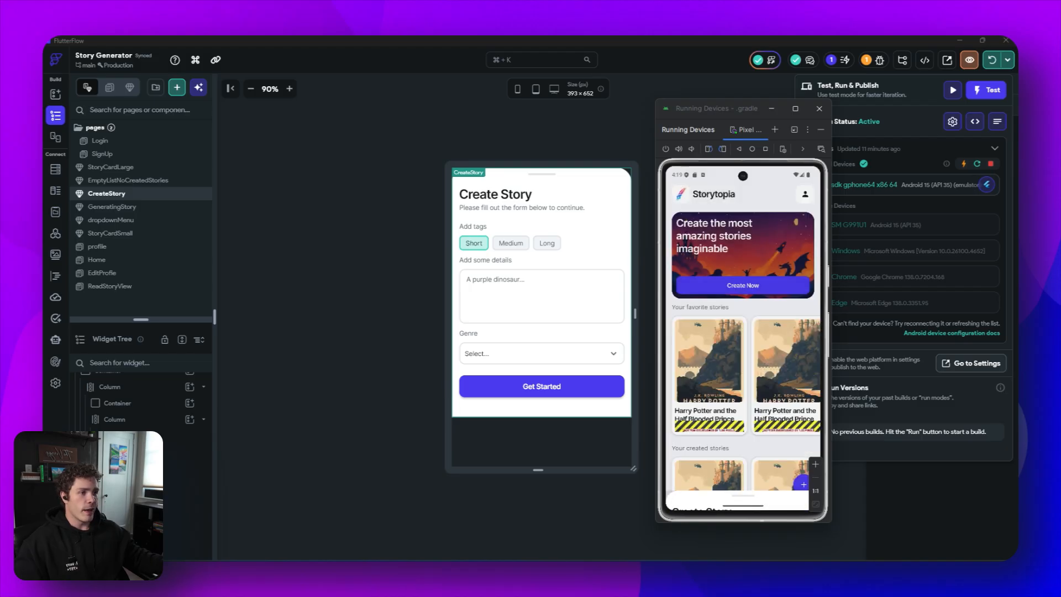
- On the Home page, turn on Non-Blocking for the Create Now button's bottom sheet action
click(122, 265)
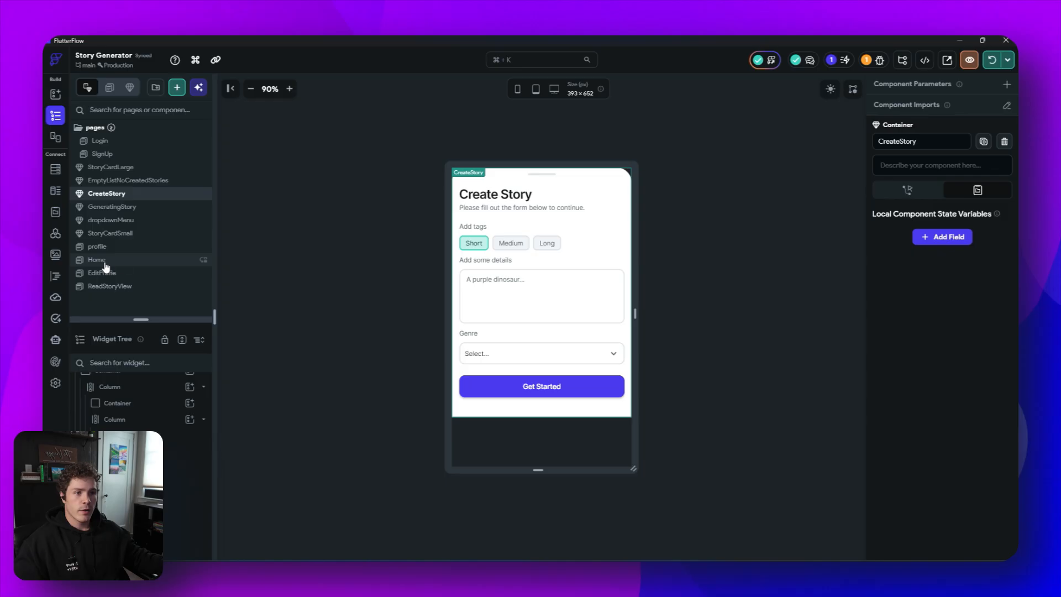
click(106, 266)
click(568, 263)
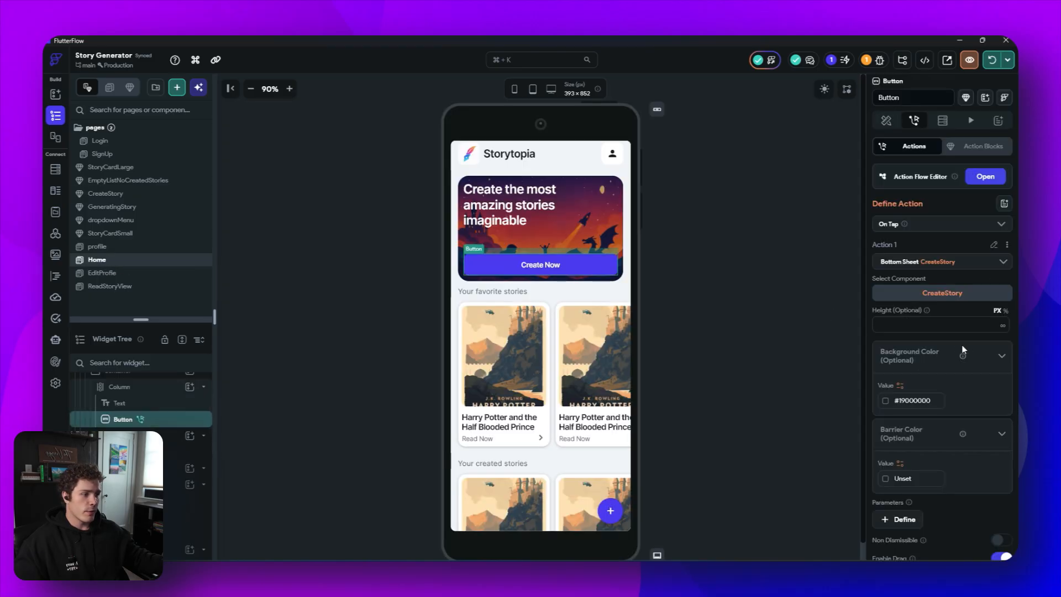
scroll(959, 346, down, 4)
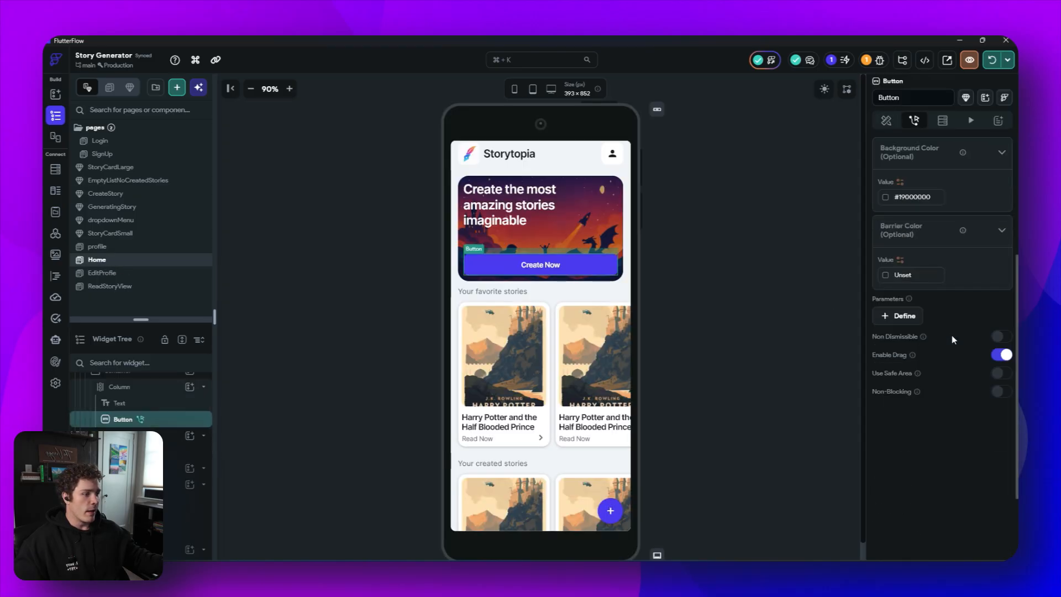
click(1000, 393)
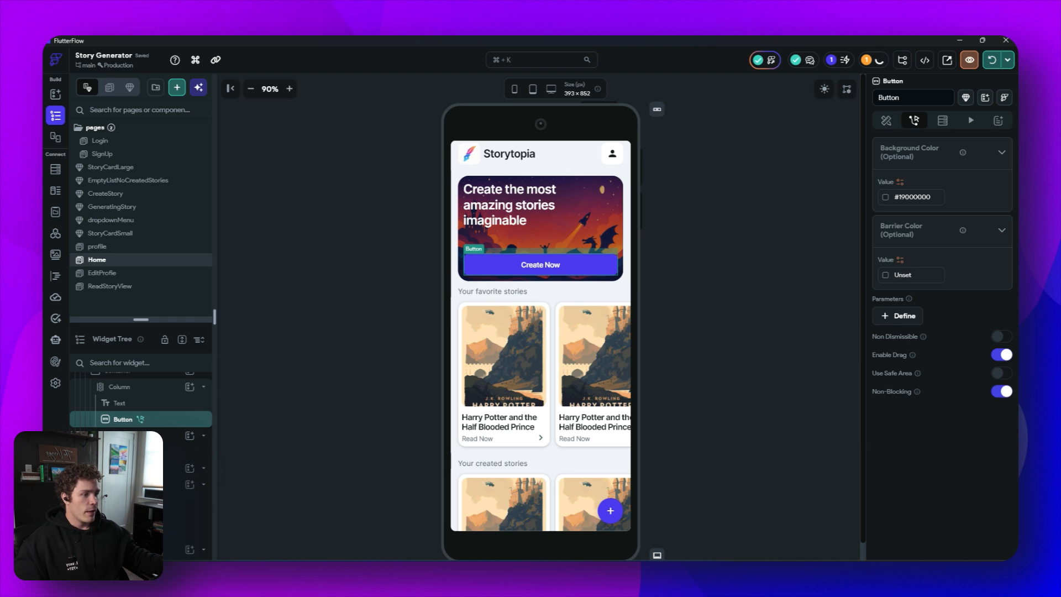
scroll(890, 220, up, 4)
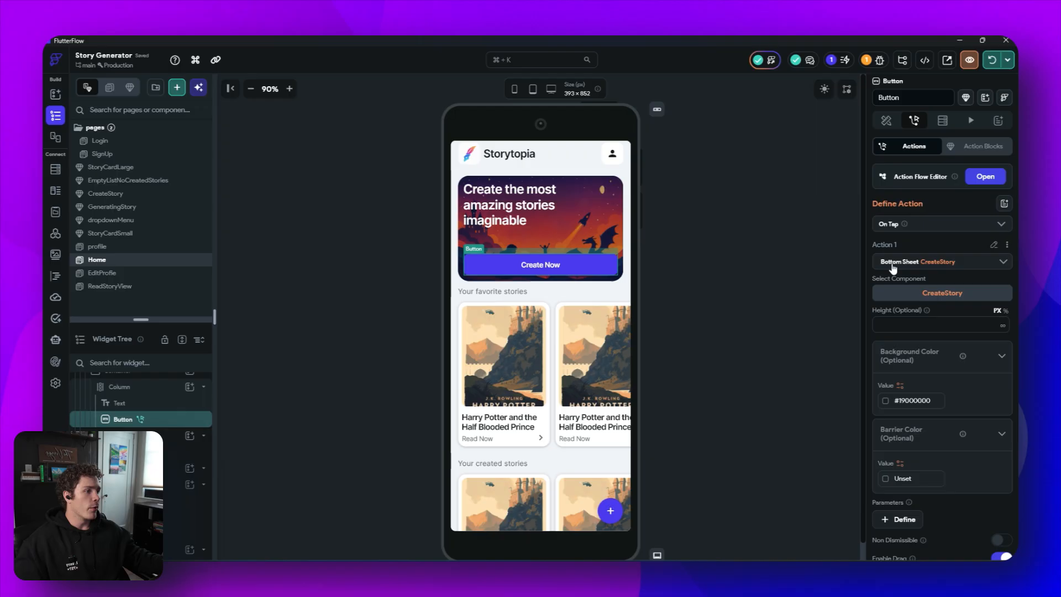
- Turn on Non-Blocking for the floating action button's bottom sheet action
click(609, 510)
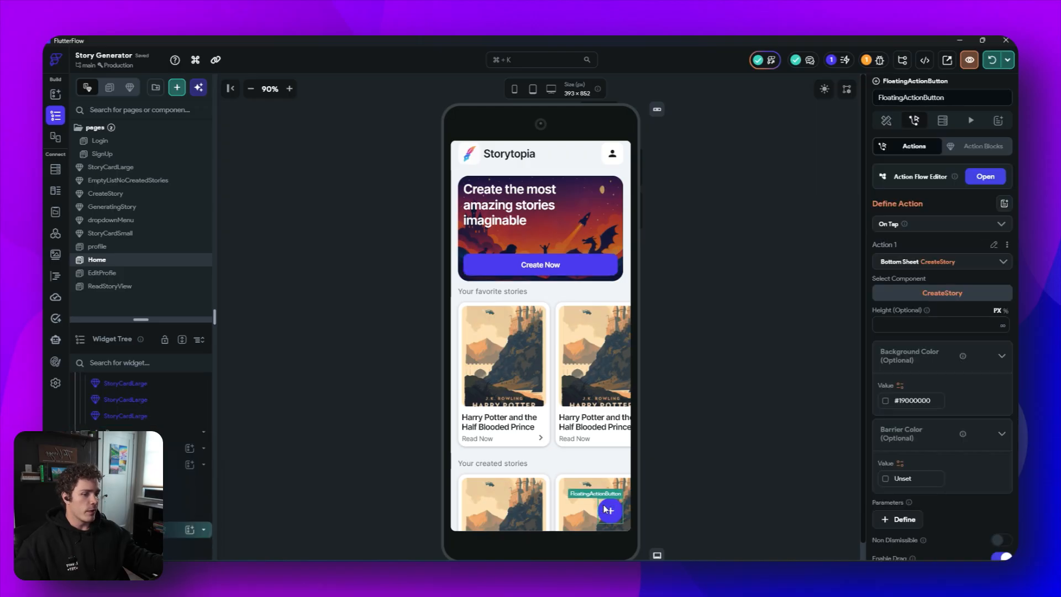
scroll(933, 452, down, 3)
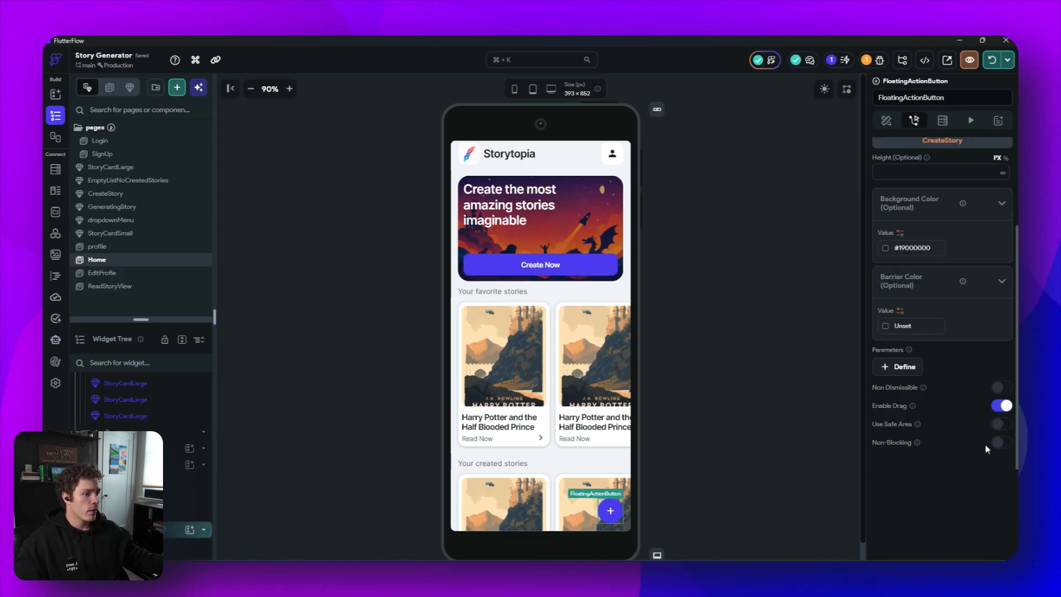
click(1001, 443)
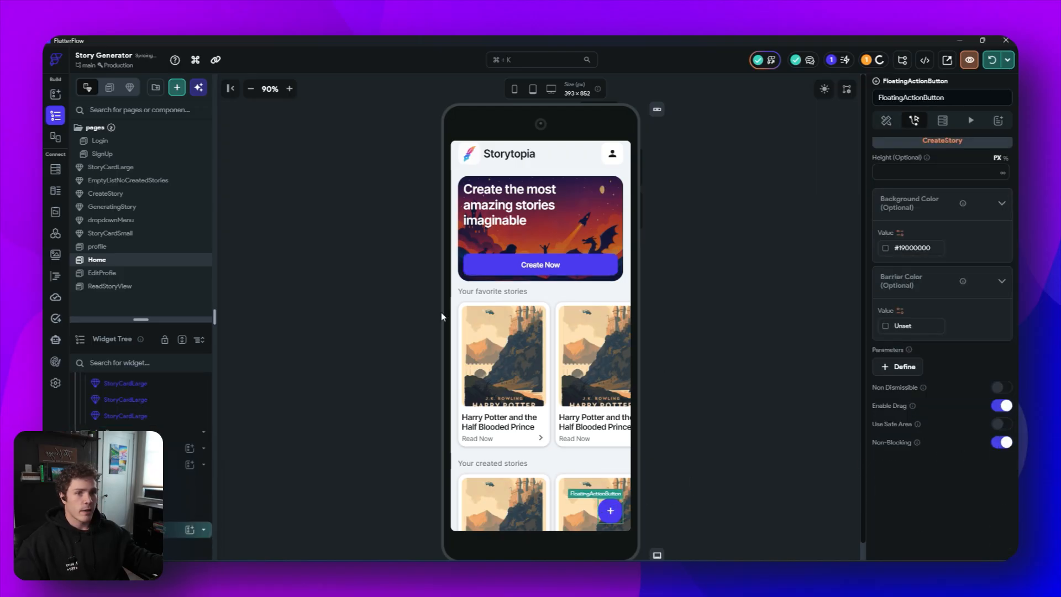
- Inspect the Create Now button's action in EmptyListNoCreatedStories and open the ReadStoryView page
click(130, 180)
click(411, 310)
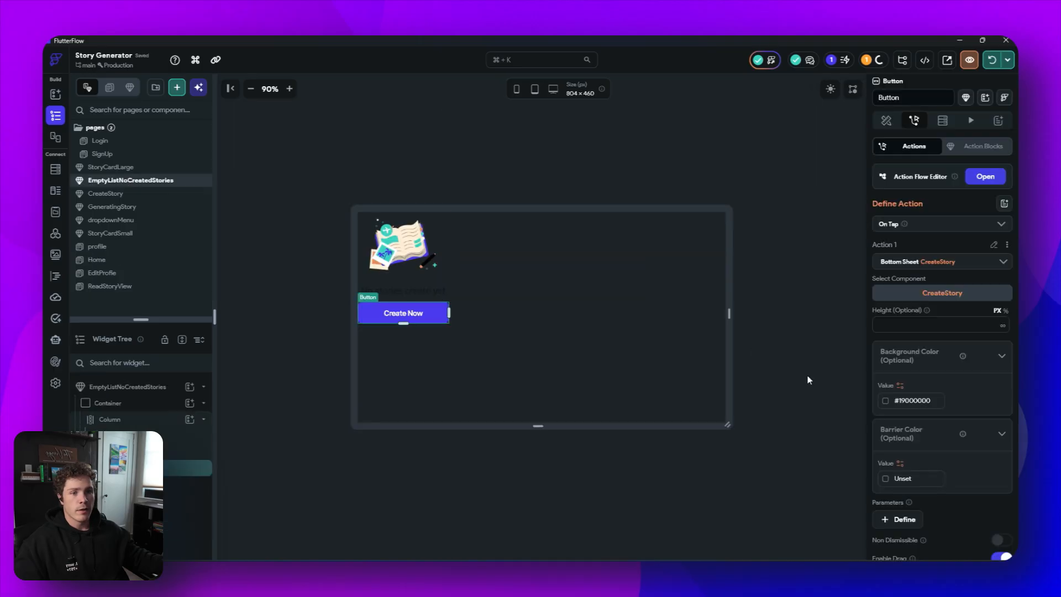
scroll(950, 415, down, 5)
click(353, 491)
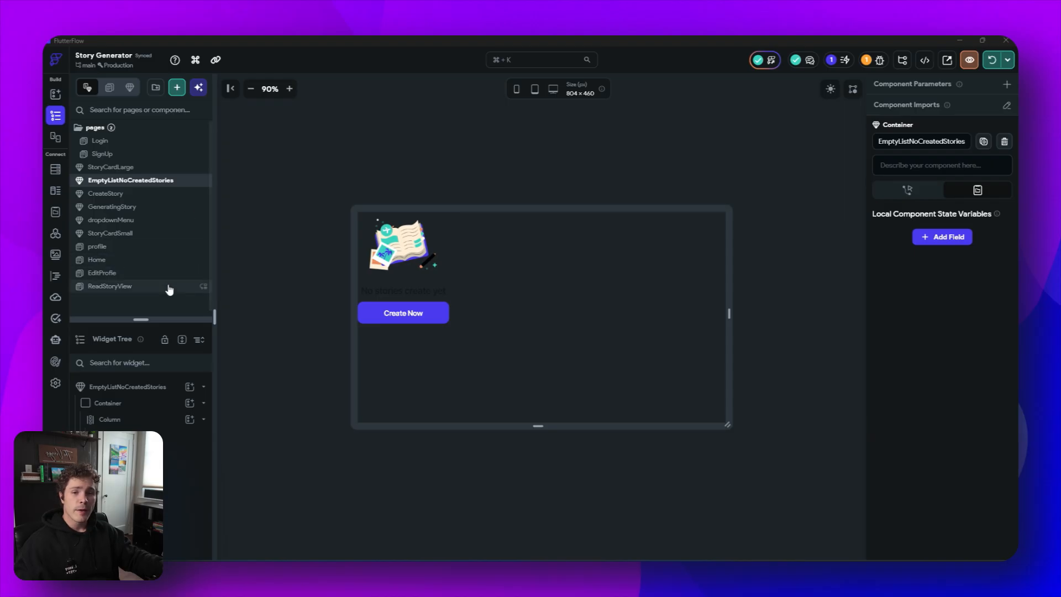
click(120, 286)
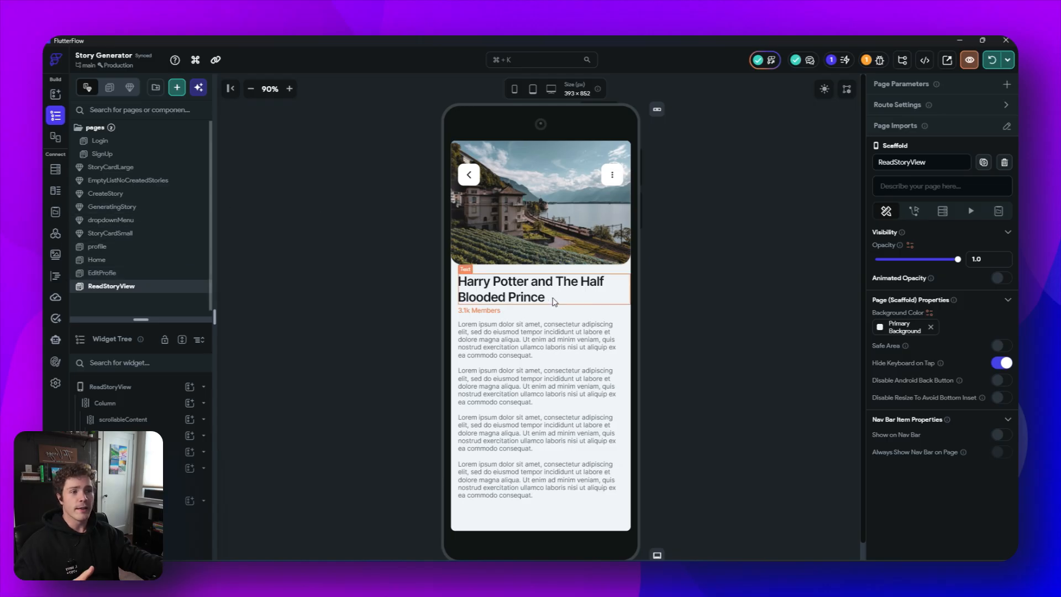
- Give the first favorite StoryCardSmall an onTapAction callback that navigates to ReadStoryView
click(135, 261)
click(510, 367)
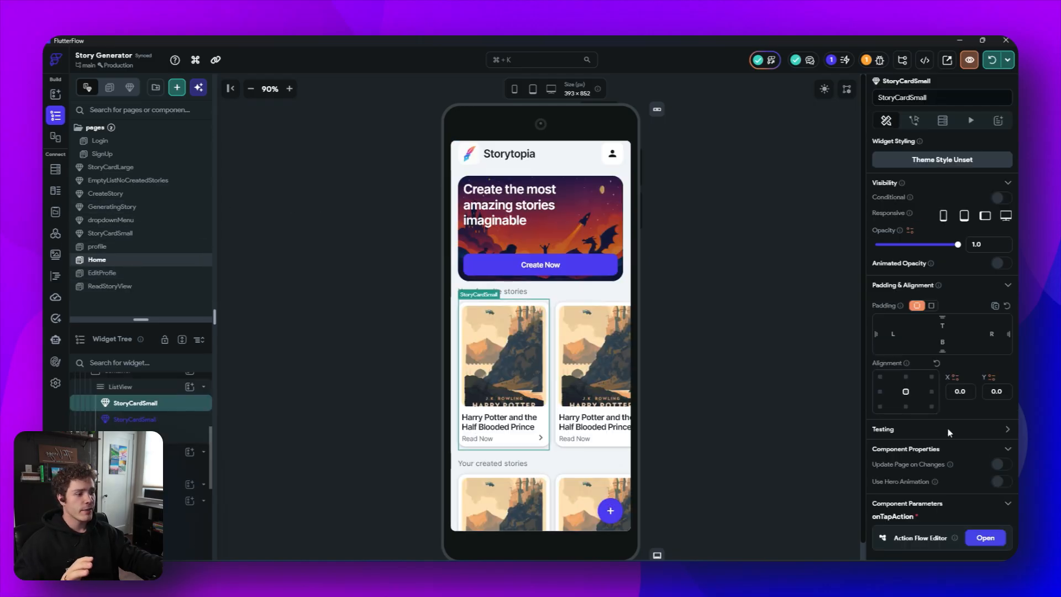
click(992, 403)
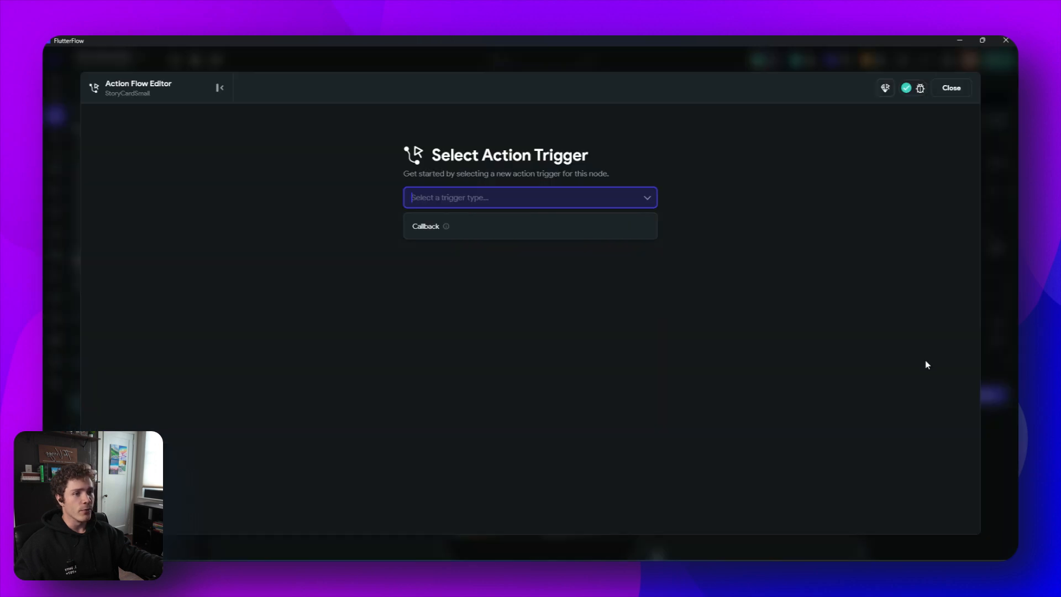
click(478, 234)
click(534, 359)
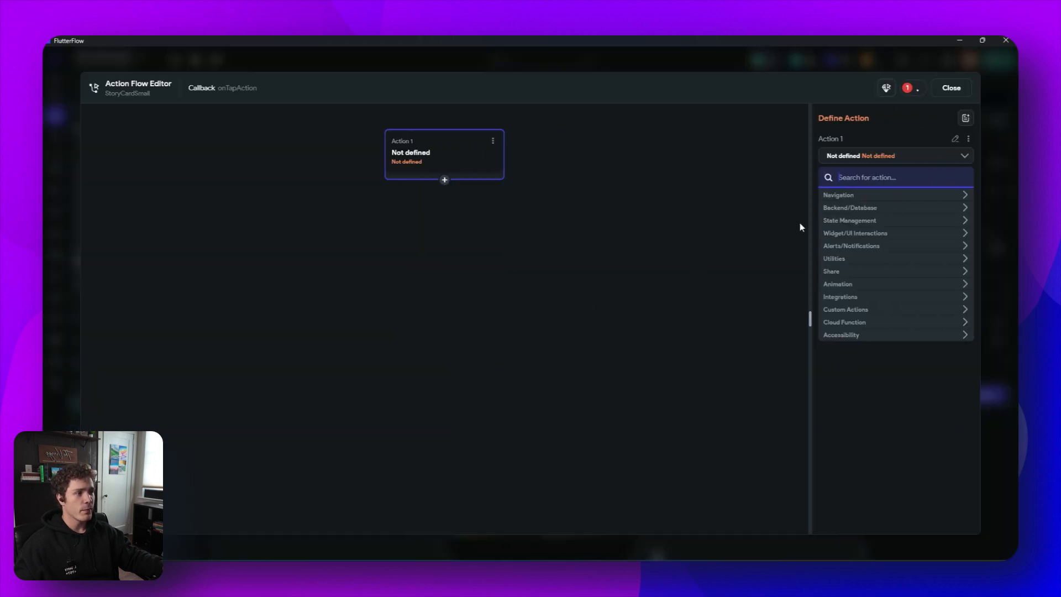
click(894, 196)
click(876, 210)
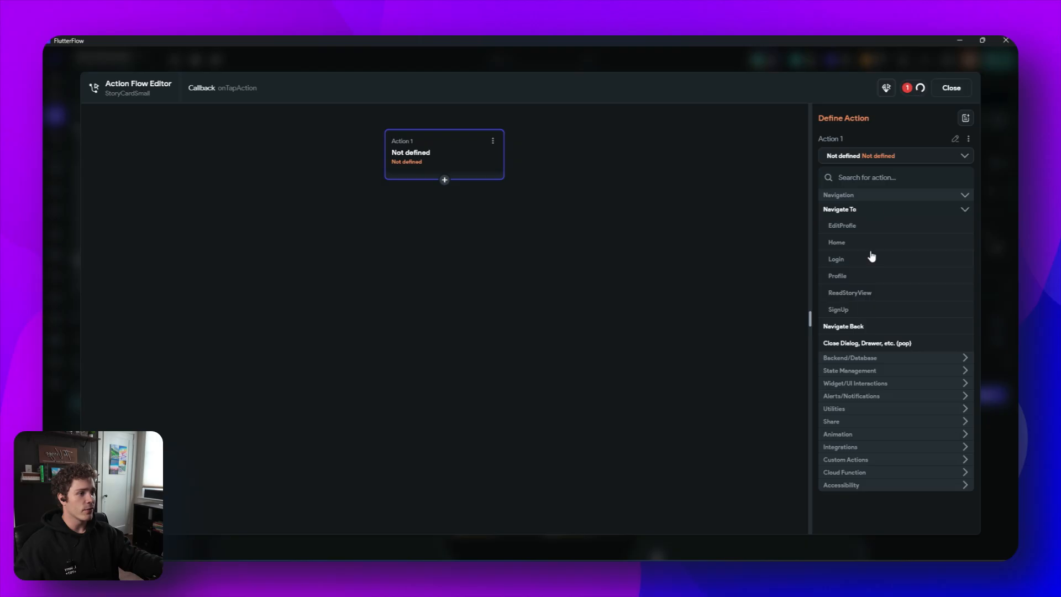
click(866, 296)
click(952, 88)
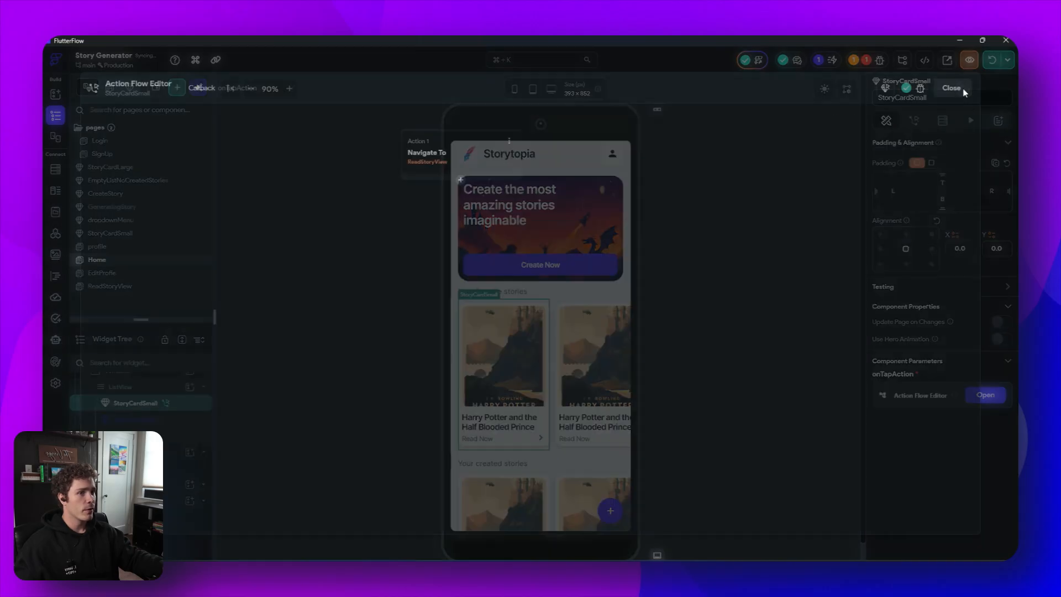
- Delete the other favorite story cards and duplicate the configured StoryCardSmall in their place
key(Delete)
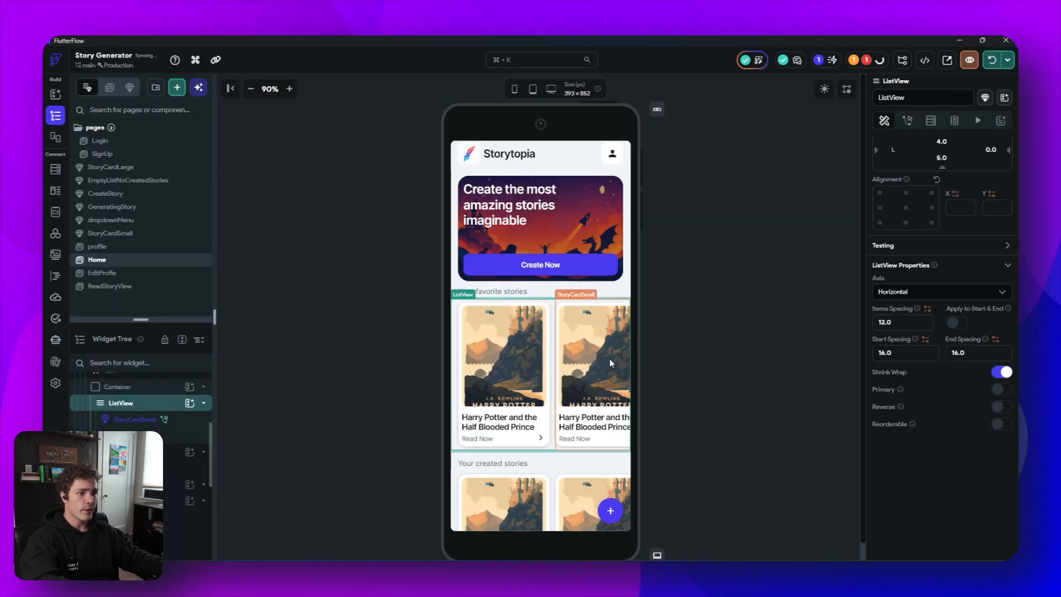
click(610, 362)
key(Delete)
click(525, 368)
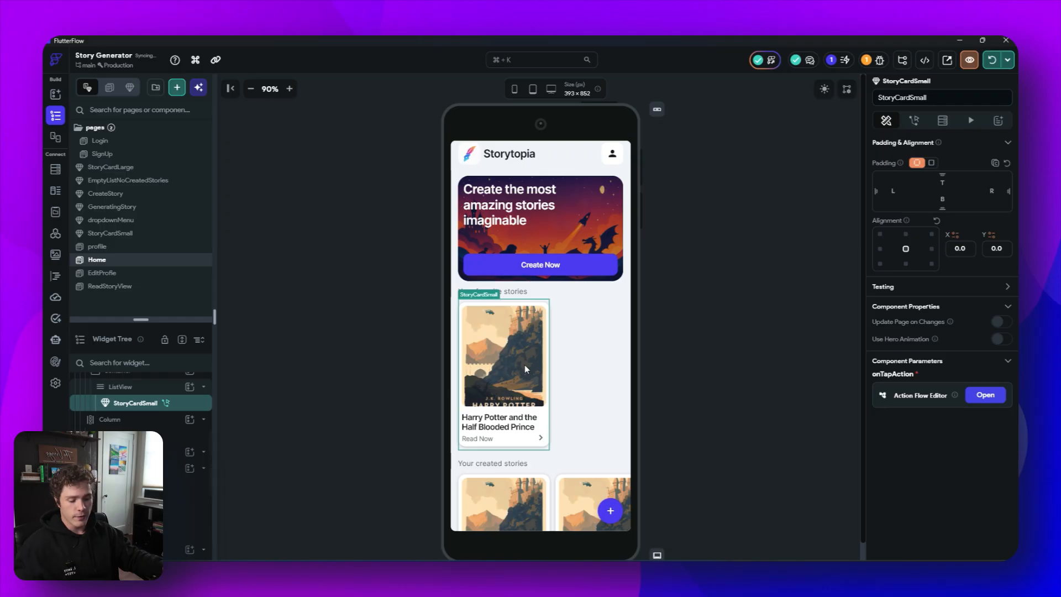
key(ctrl+d)
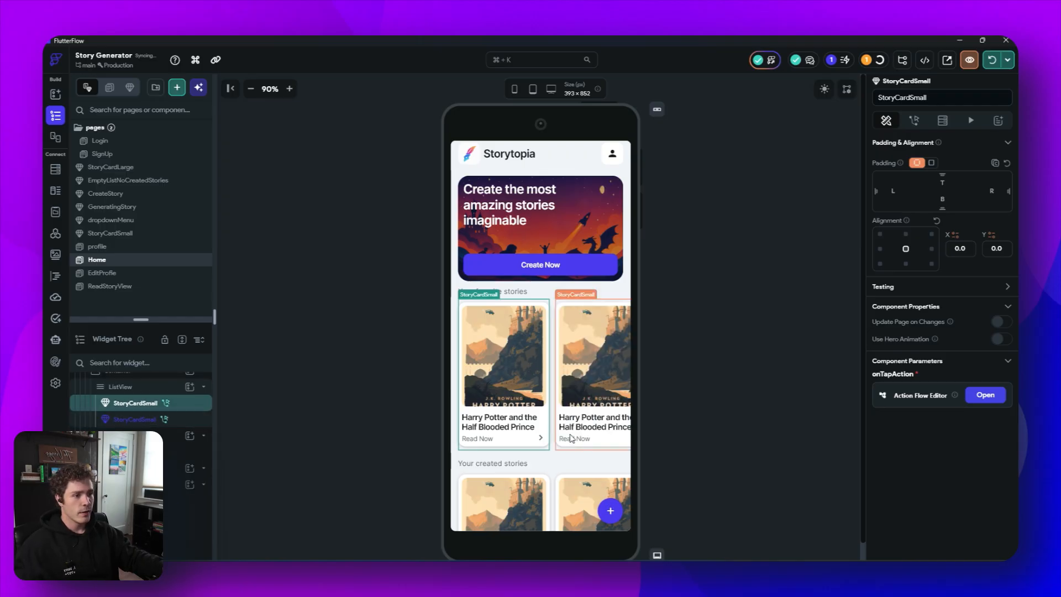
- Copy the configured story card and delete the created stories cards, undoing the last two deletions
scroll(547, 420, down, 3)
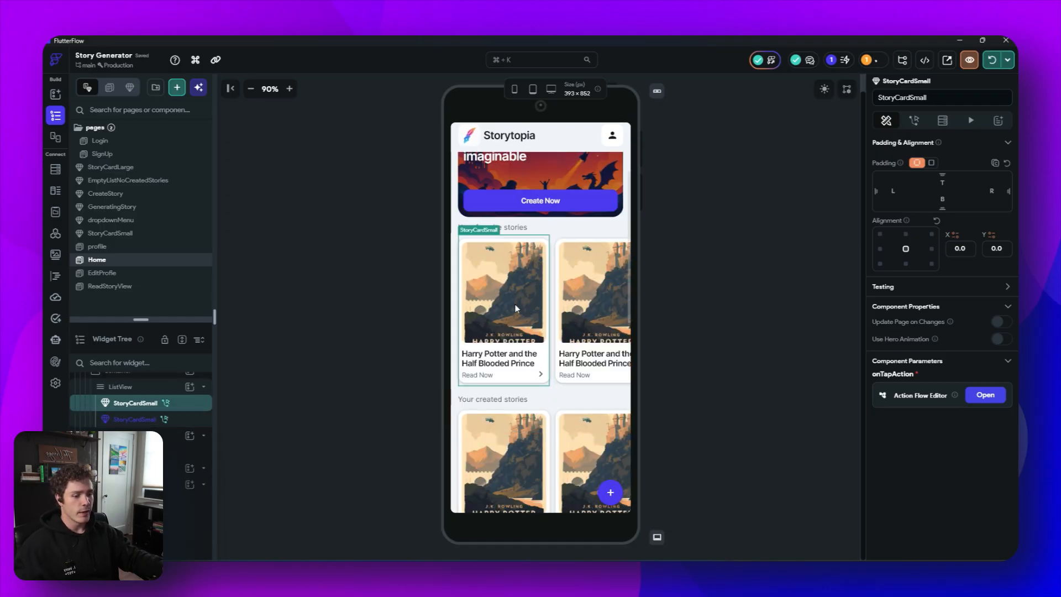
key(ctrl+c)
click(530, 478)
key(Delete)
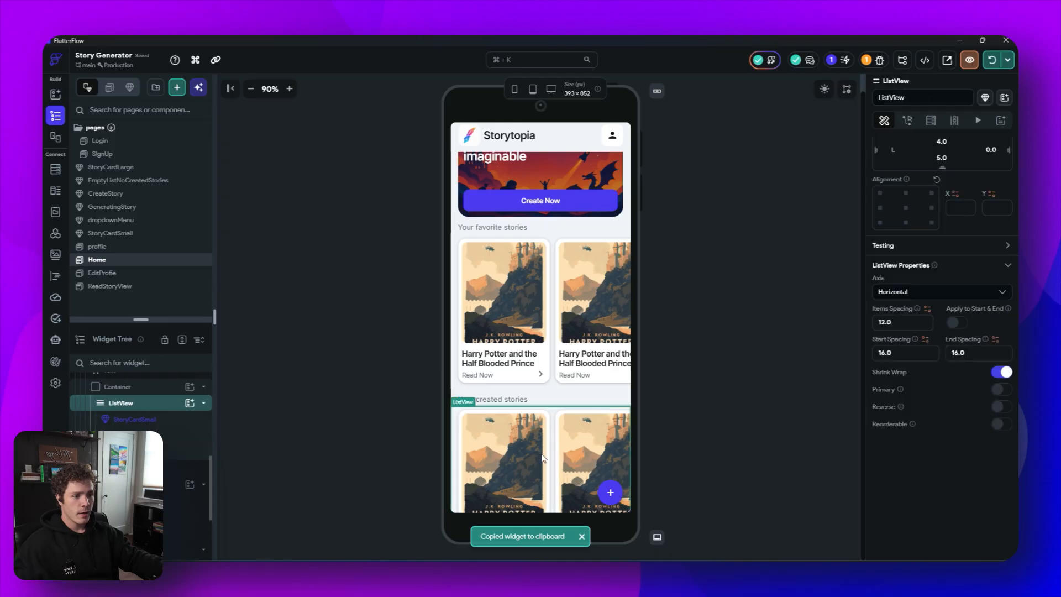
click(525, 456)
key(Delete)
click(525, 456)
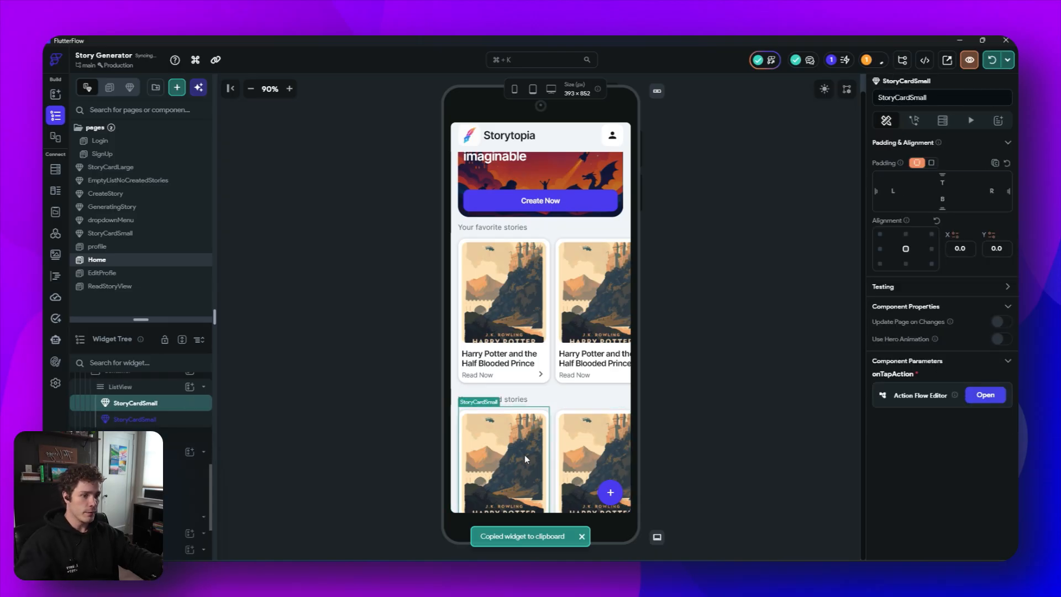
key(Delete)
click(523, 457)
key(Delete)
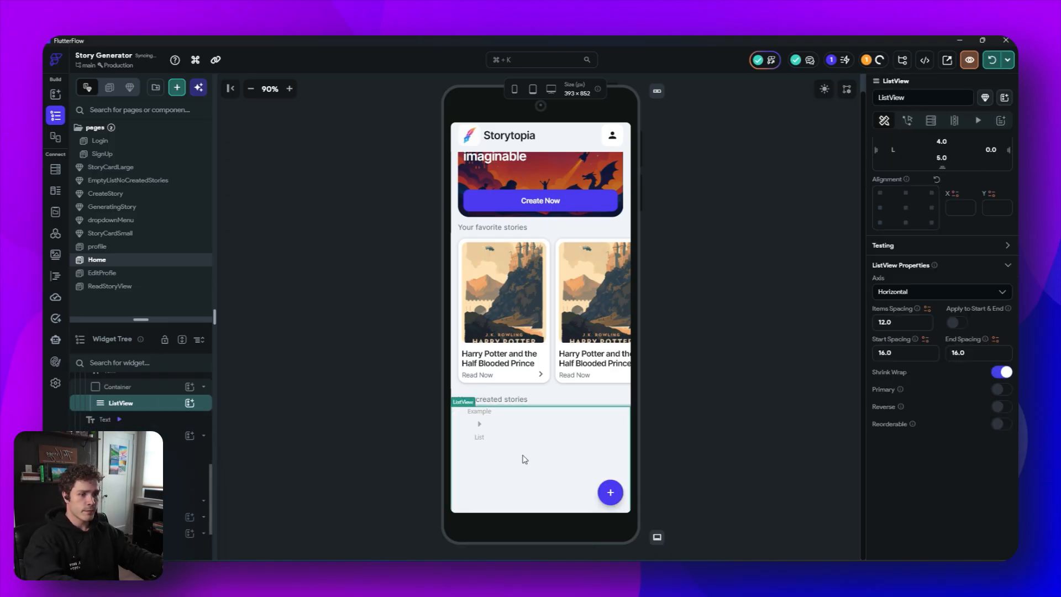
key(ctrl+z)
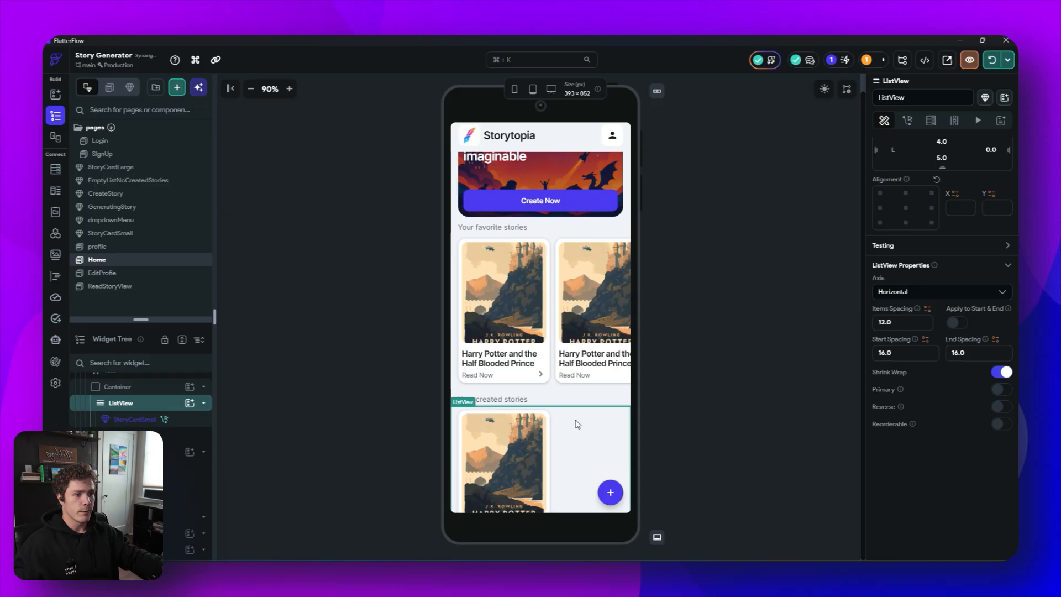
key(ctrl+z)
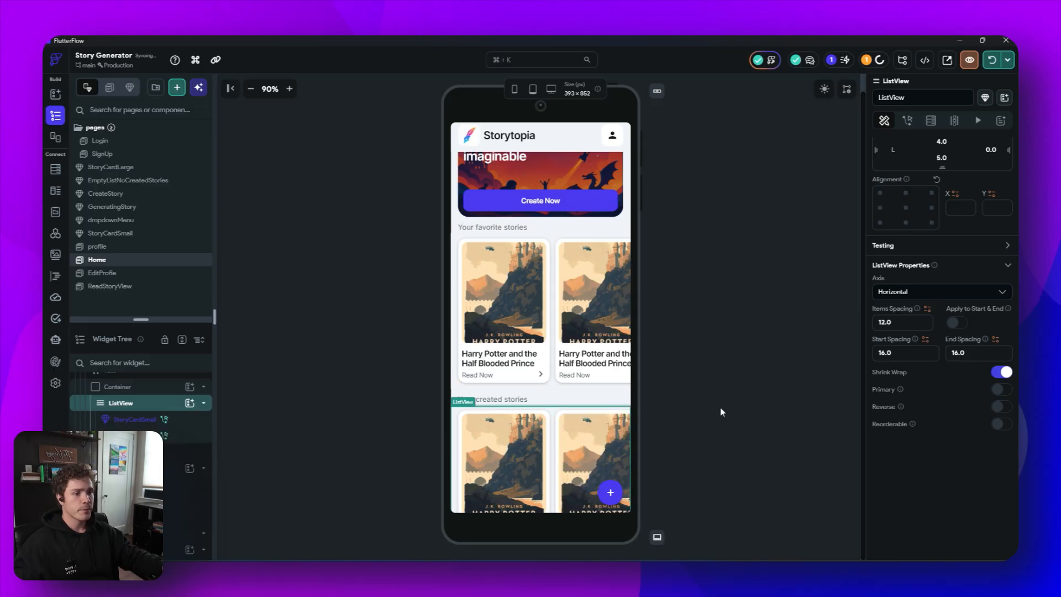
- Set the height of the favorite stories container on Home to 350
click(554, 386)
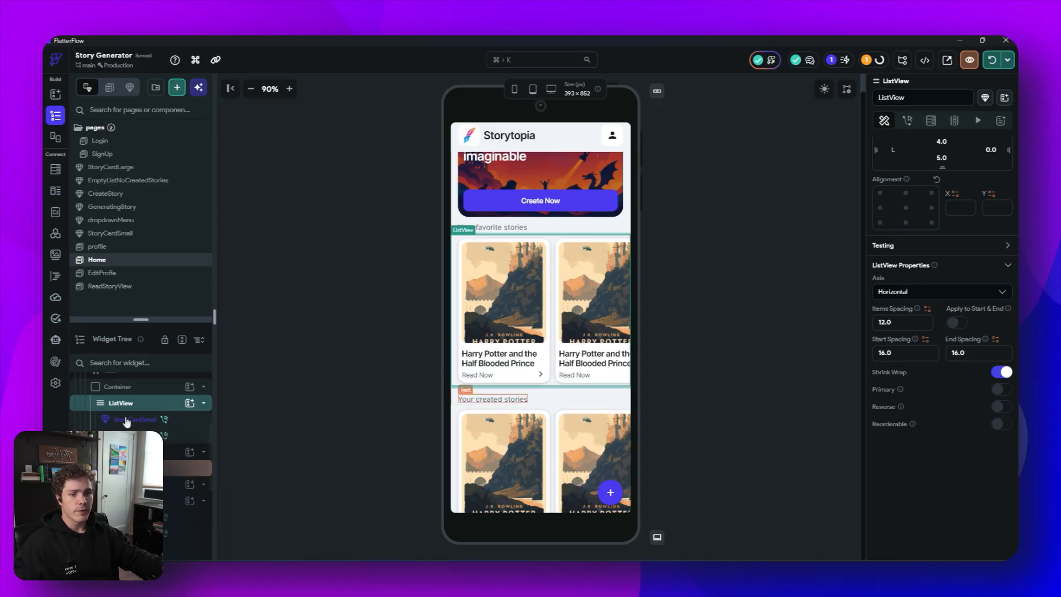
click(124, 387)
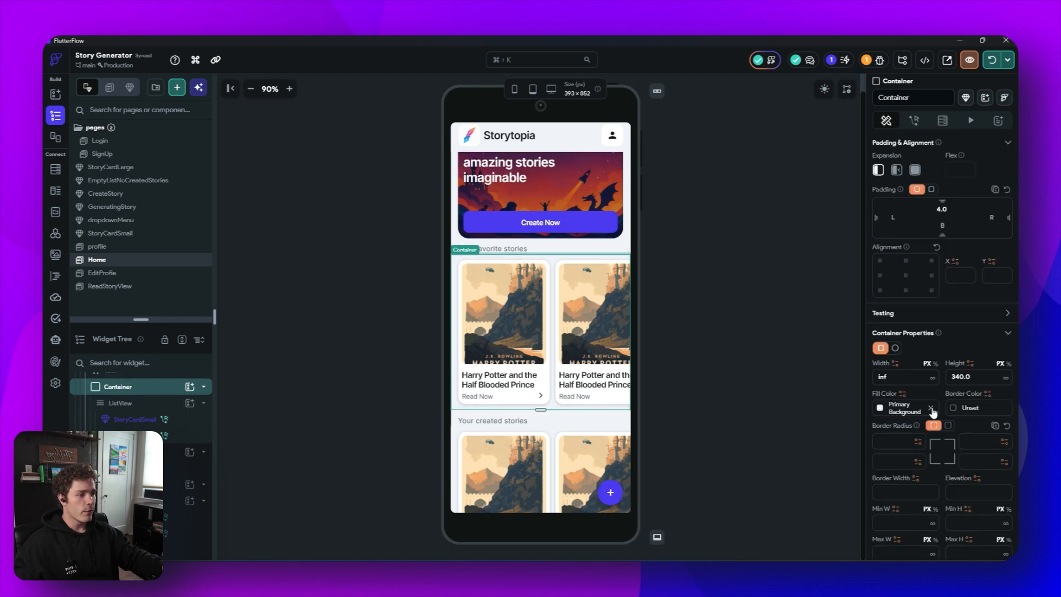
scroll(933, 412, down, 2)
click(956, 326)
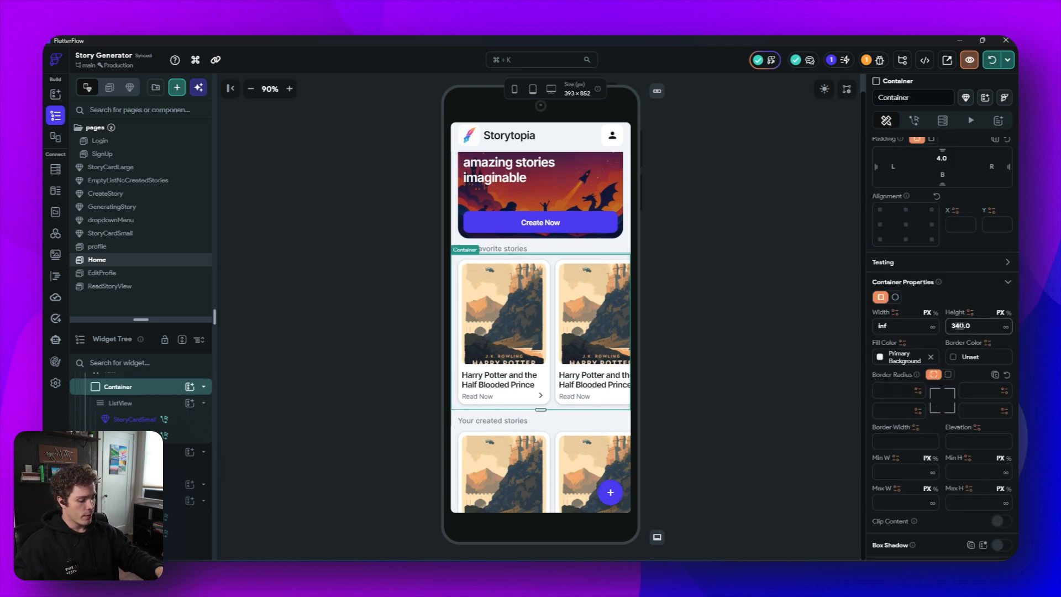
text(3)
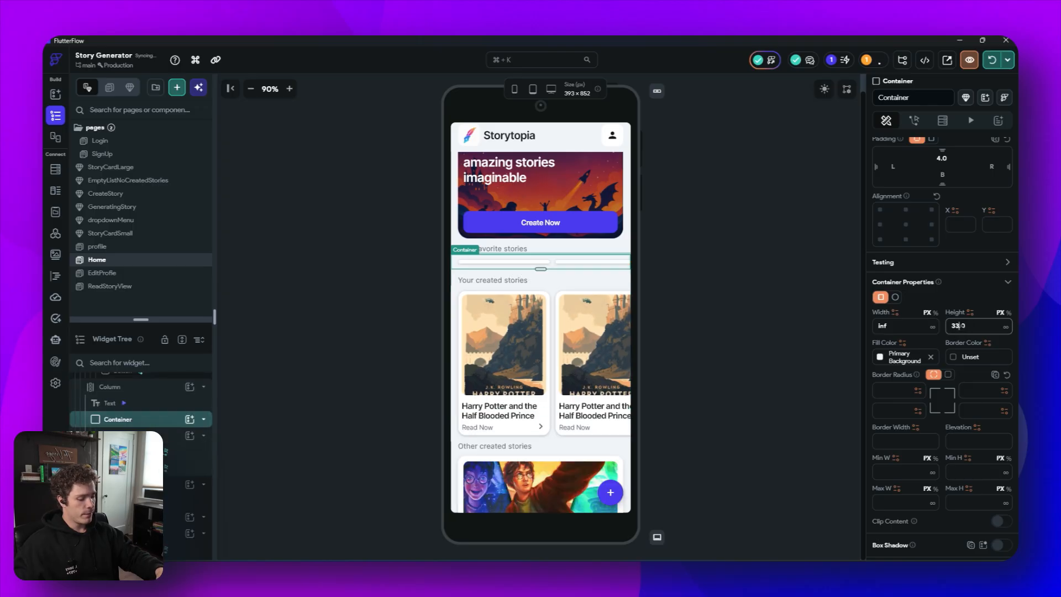
text(50)
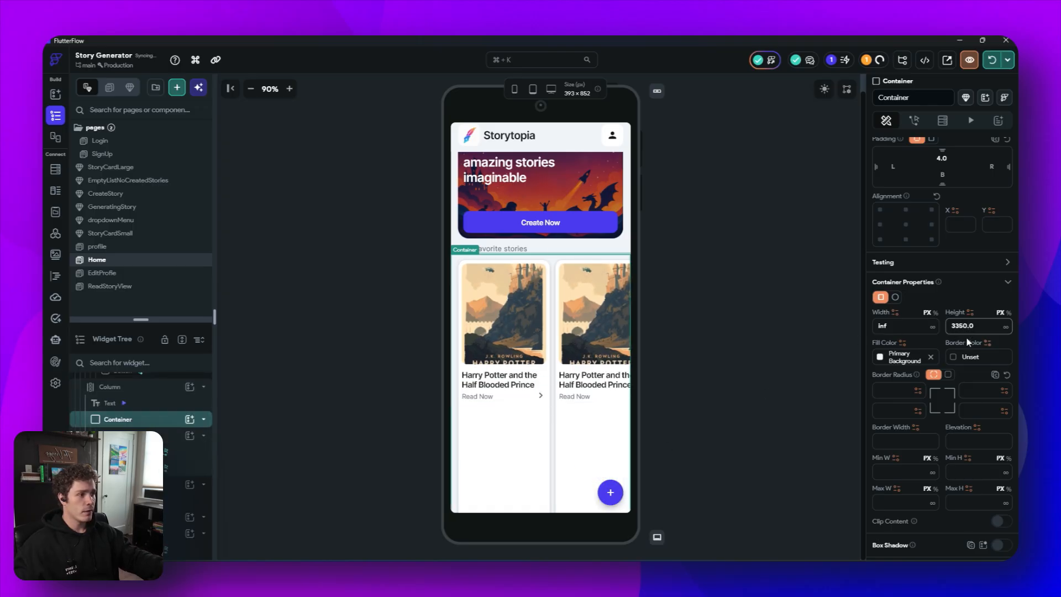
key(BackSpace)
key(BackSpace)
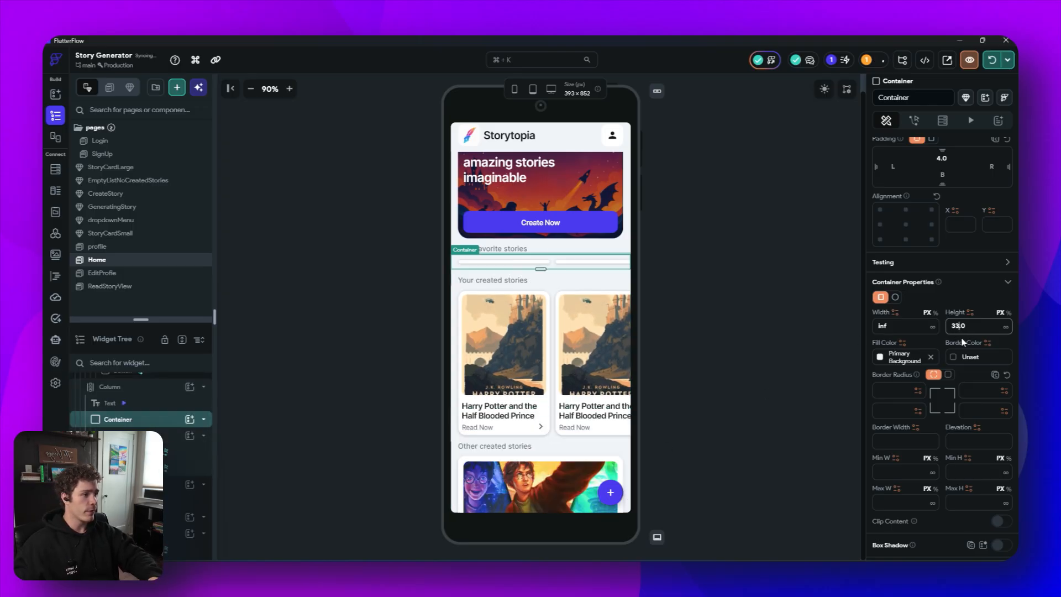
text(0)
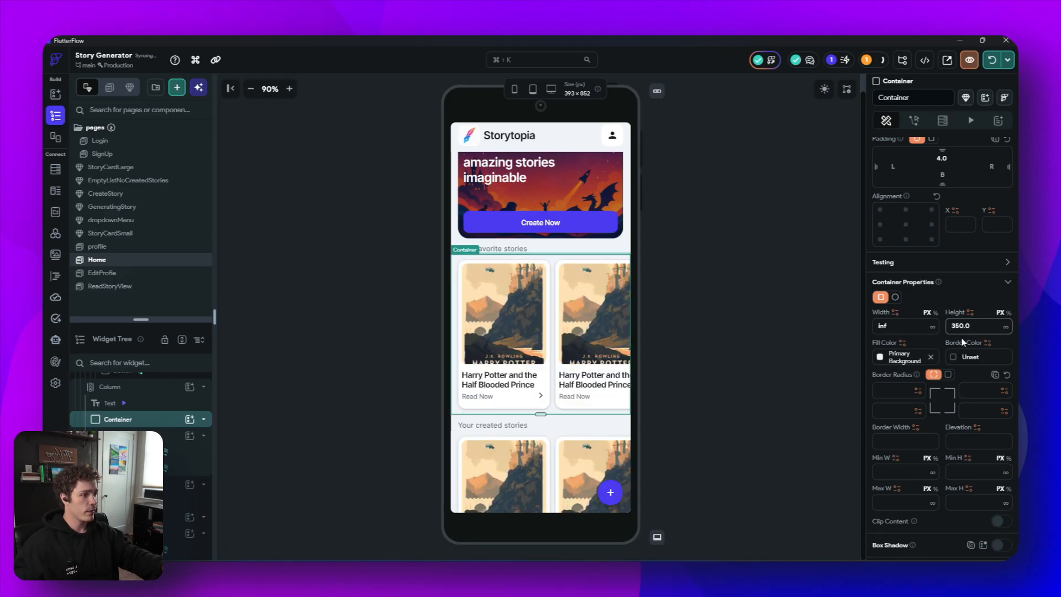
- Set the height of the created stories container to 350 as well
click(548, 426)
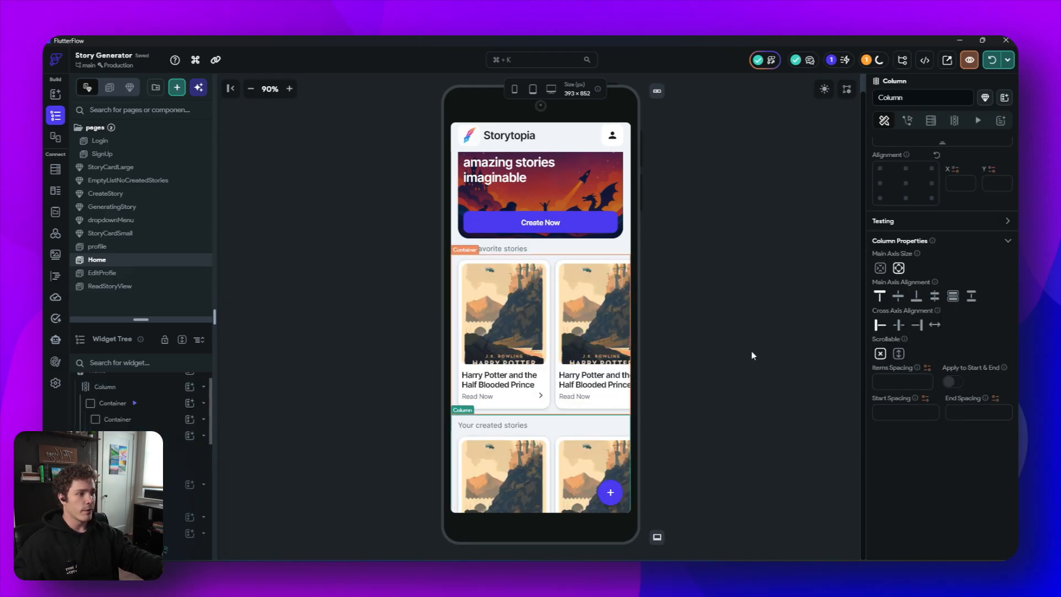
scroll(157, 432, down, 5)
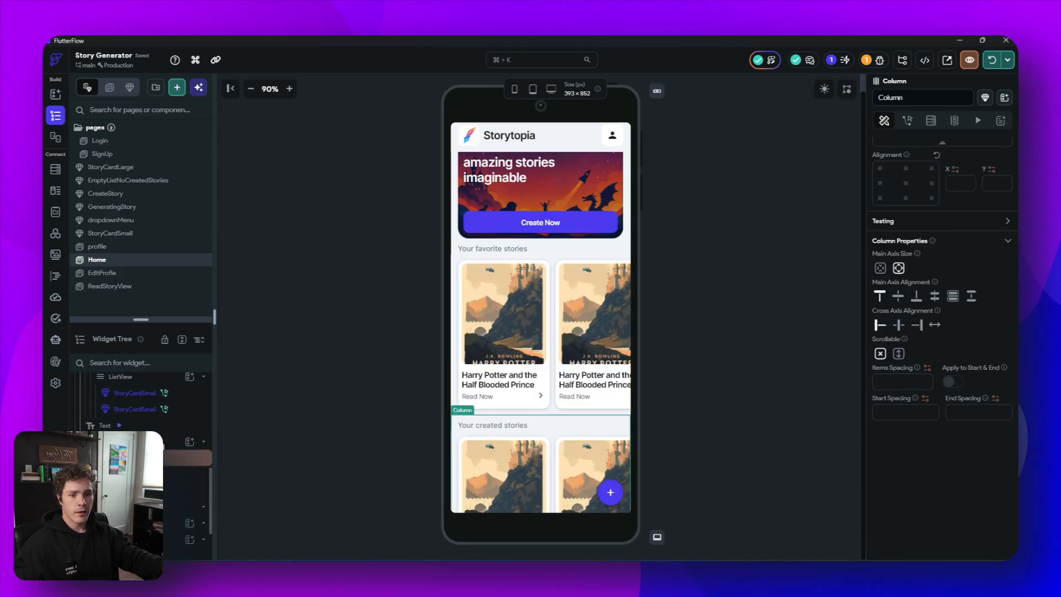
scroll(166, 467, up, 2)
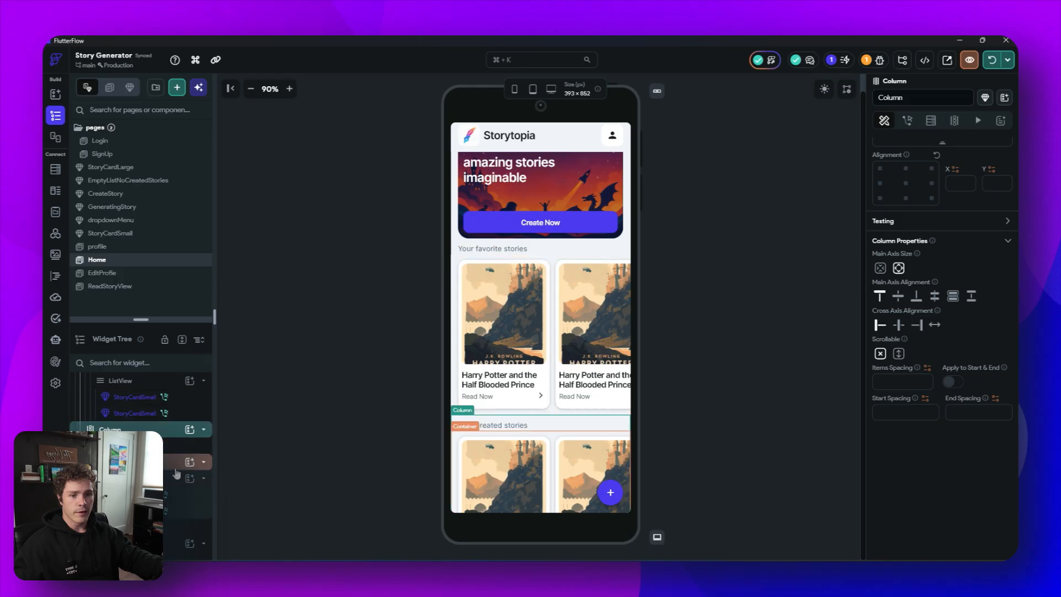
scroll(178, 473, up, 2)
click(181, 512)
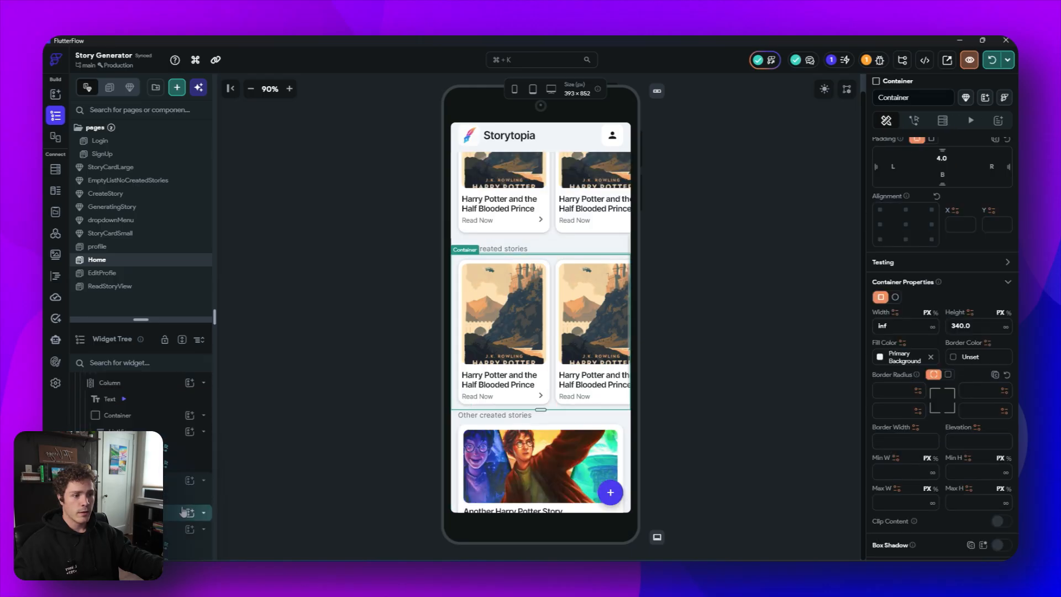
click(956, 326)
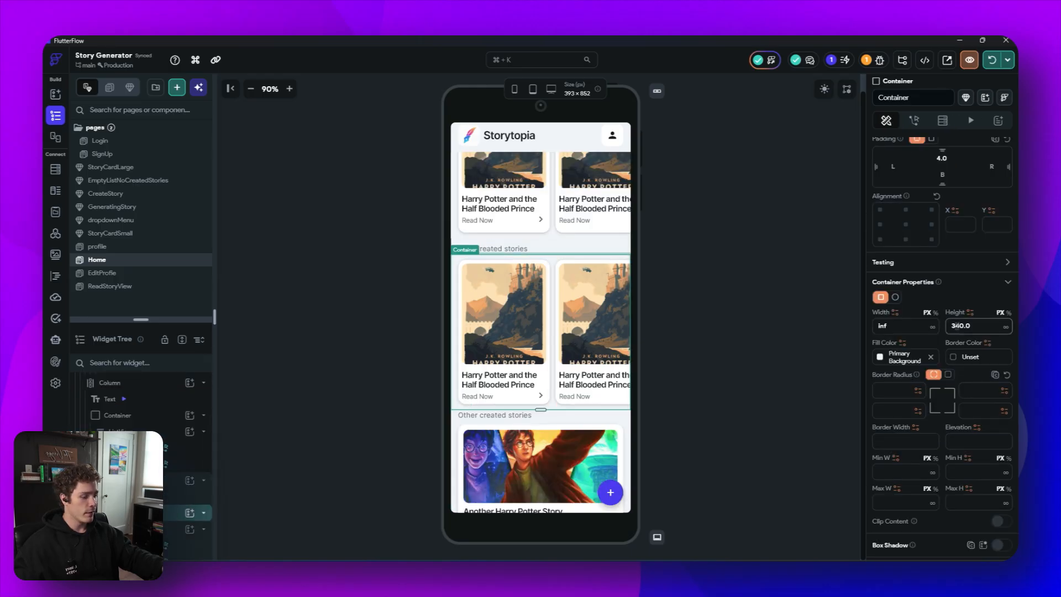
key(BackSpace)
text(5)
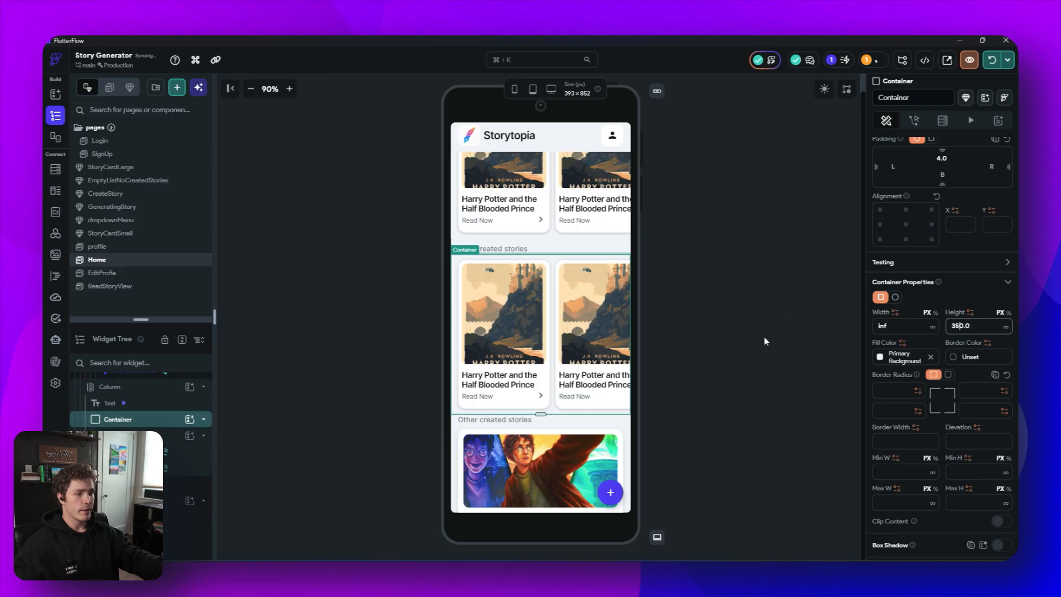
click(776, 356)
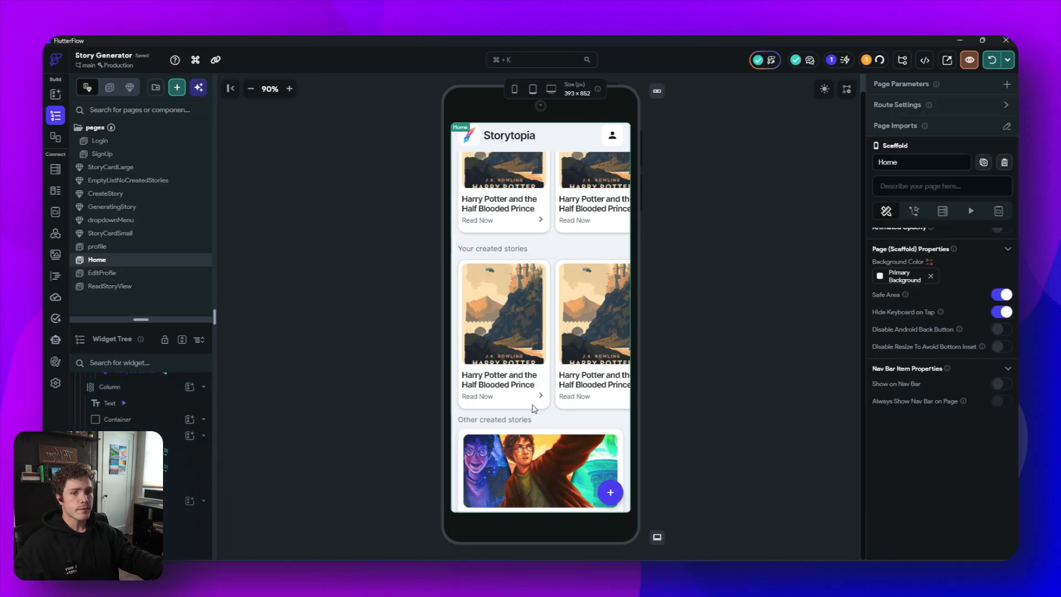
- On ReadStoryView, give the menu icon button an On Tap Custom Dialog action showing the dropdownMenu component aligned to the button
click(142, 289)
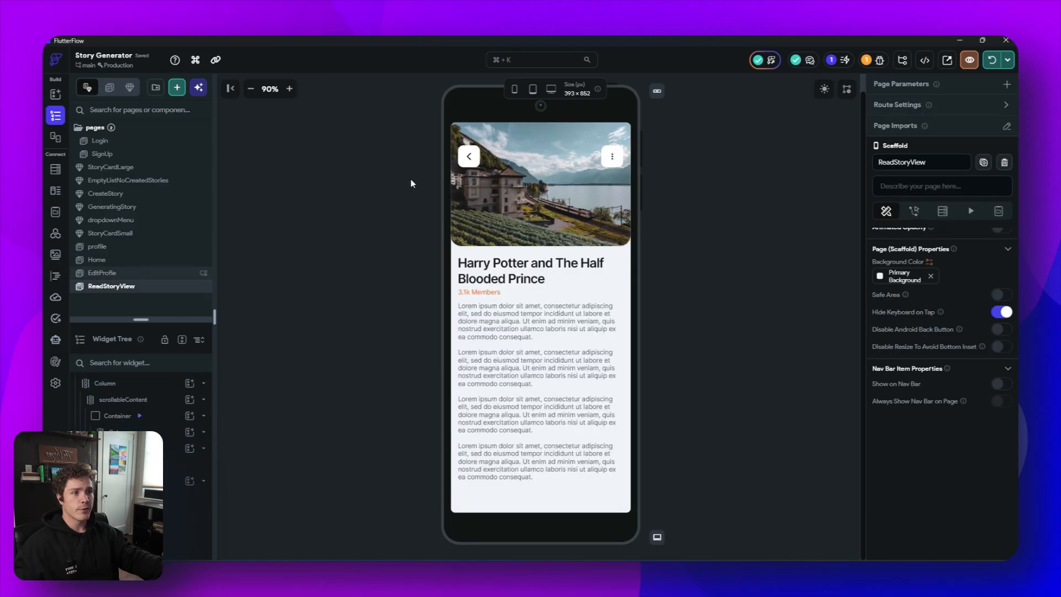
click(612, 163)
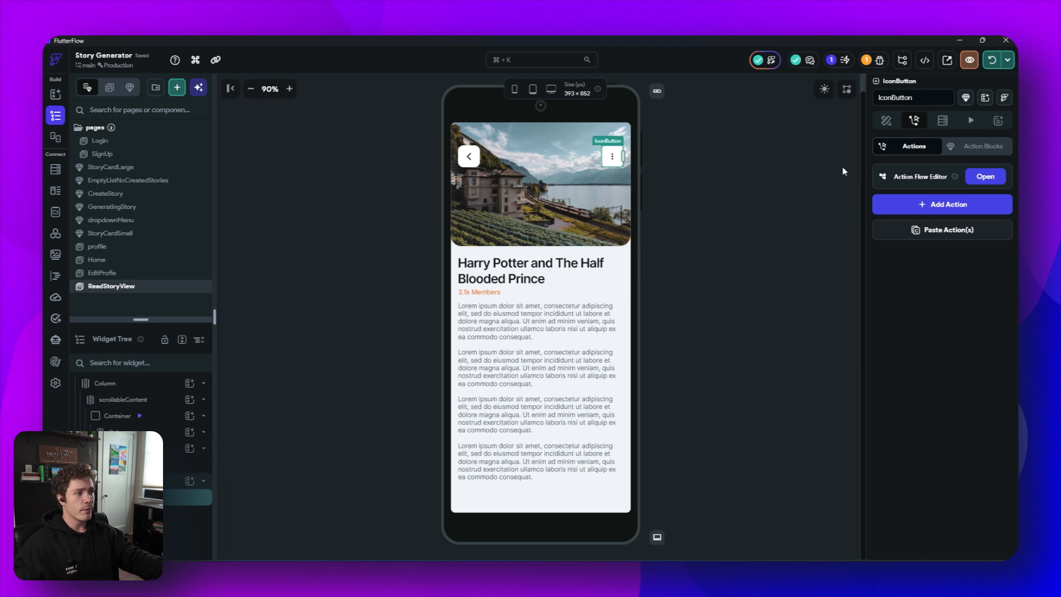
click(986, 178)
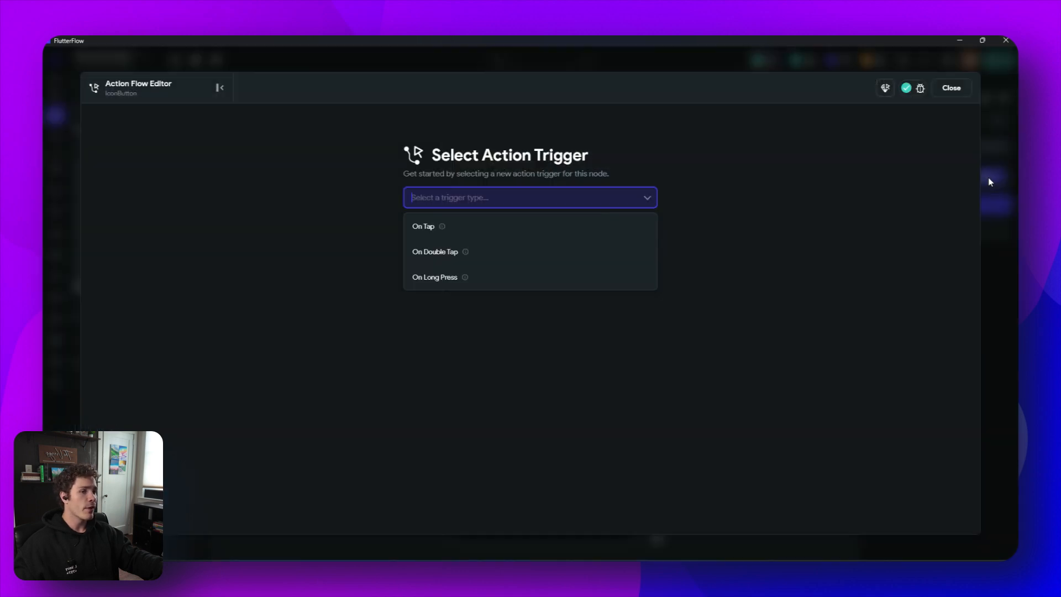
click(502, 239)
click(625, 356)
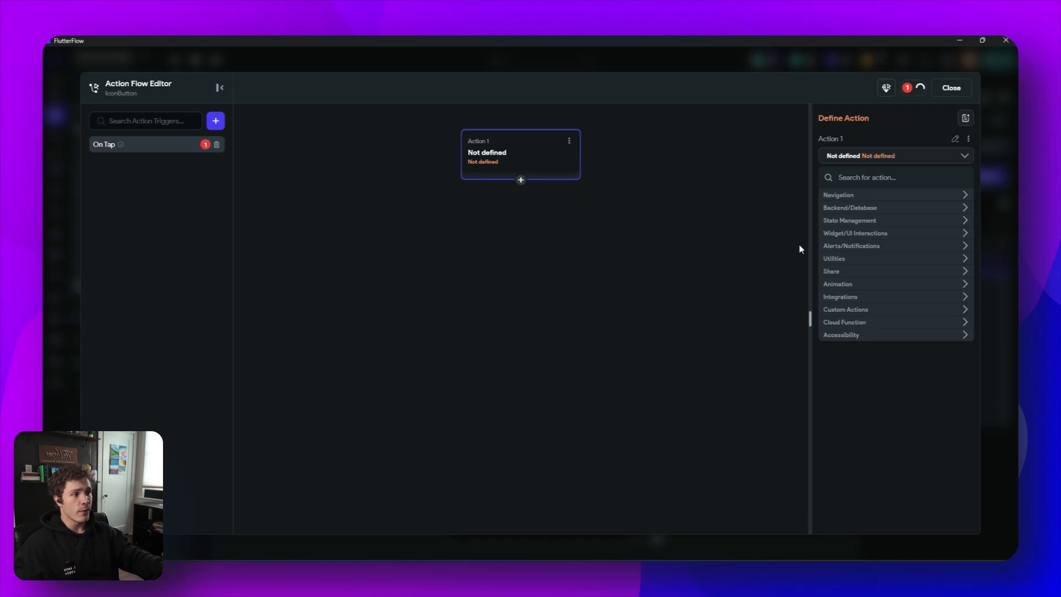
click(865, 178)
text(cus)
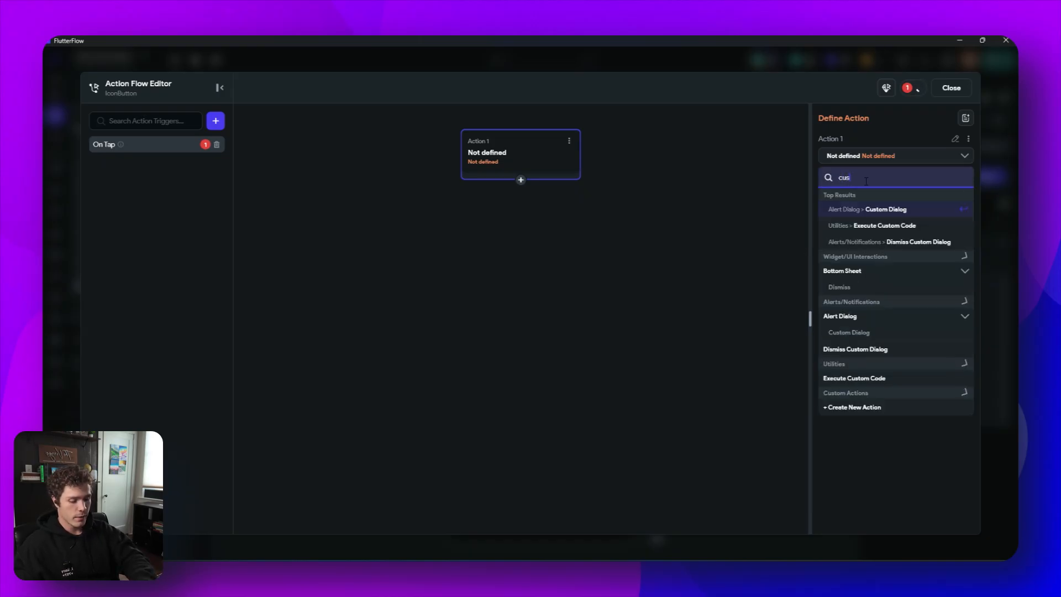
text(tom)
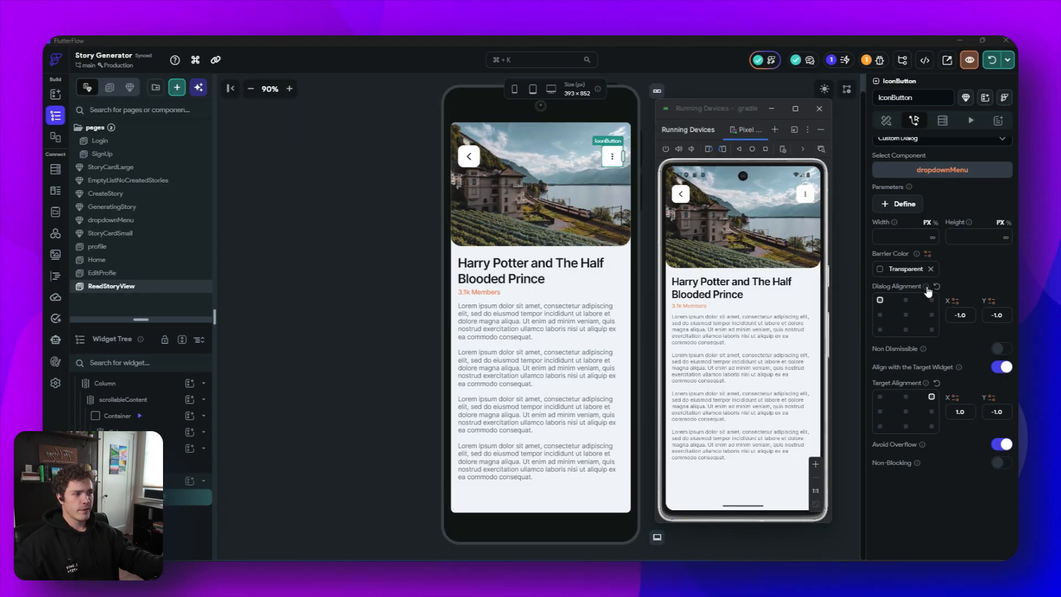
- Test the menu button in the running emulator to open the dropdown options
mouse_move(928, 290)
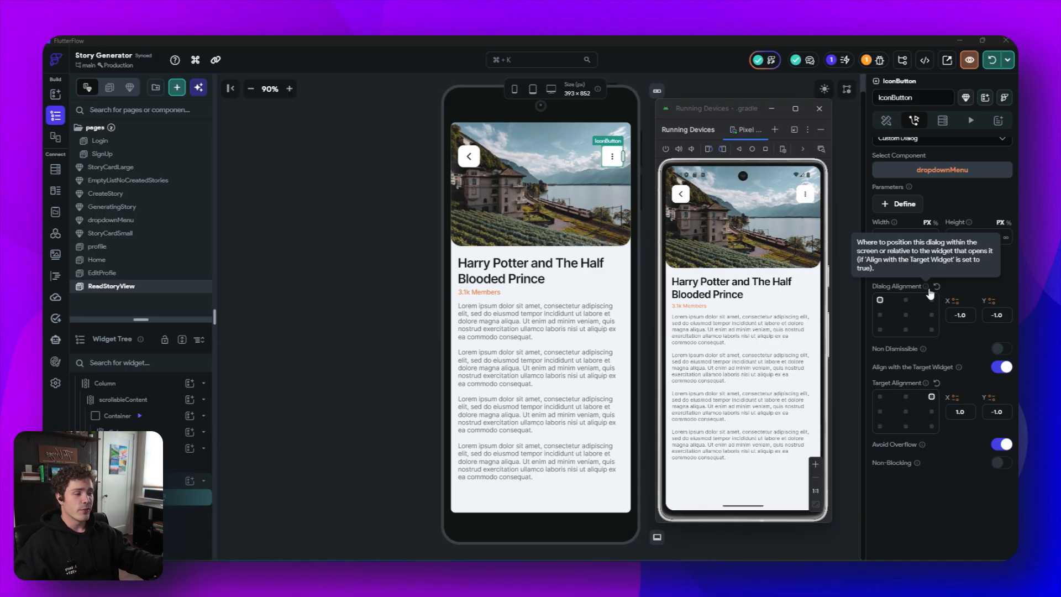
click(806, 195)
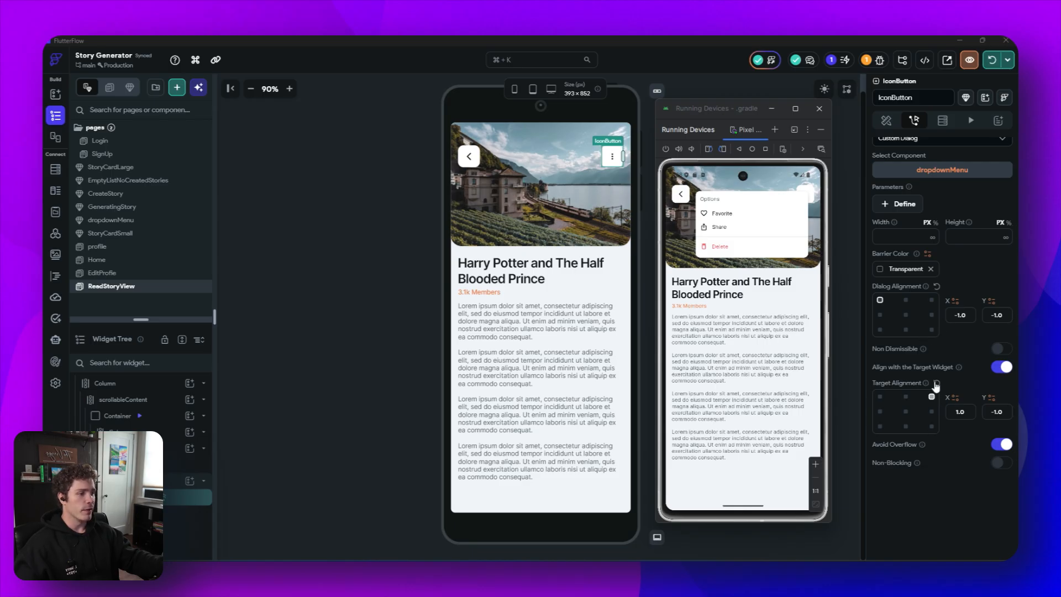
click(963, 349)
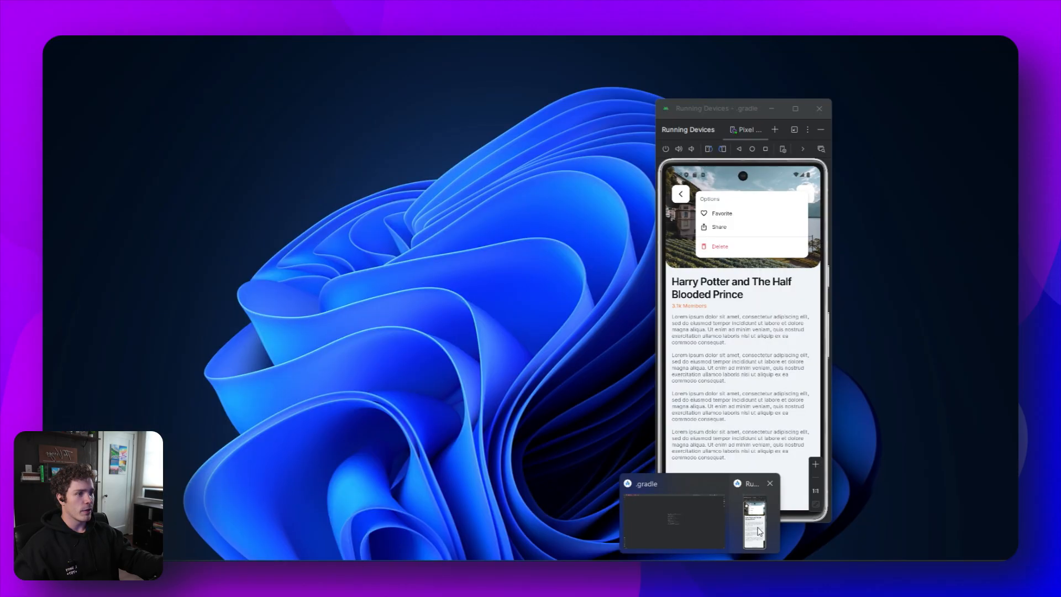
click(762, 530)
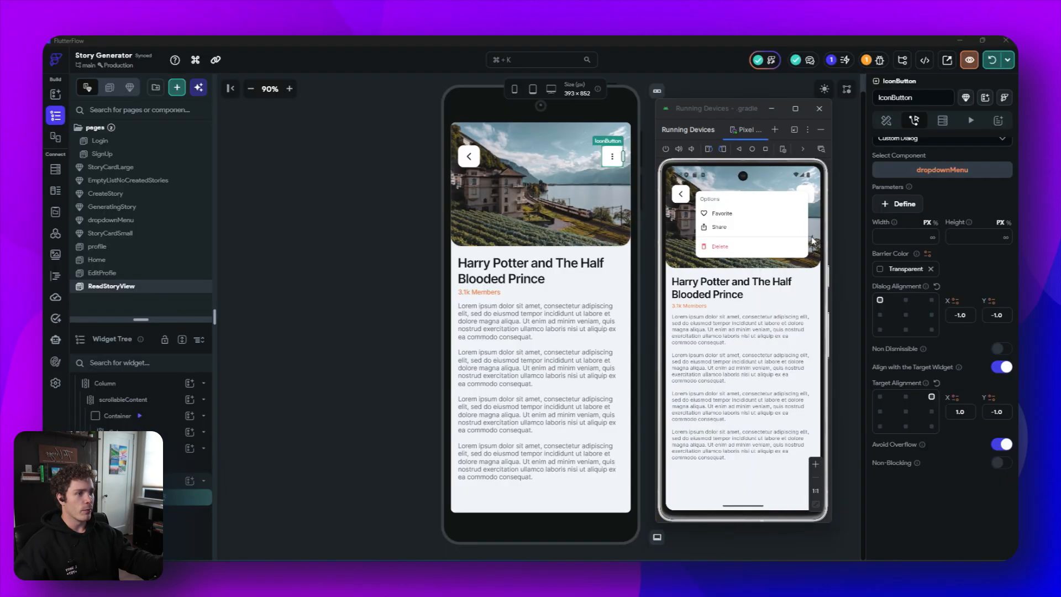